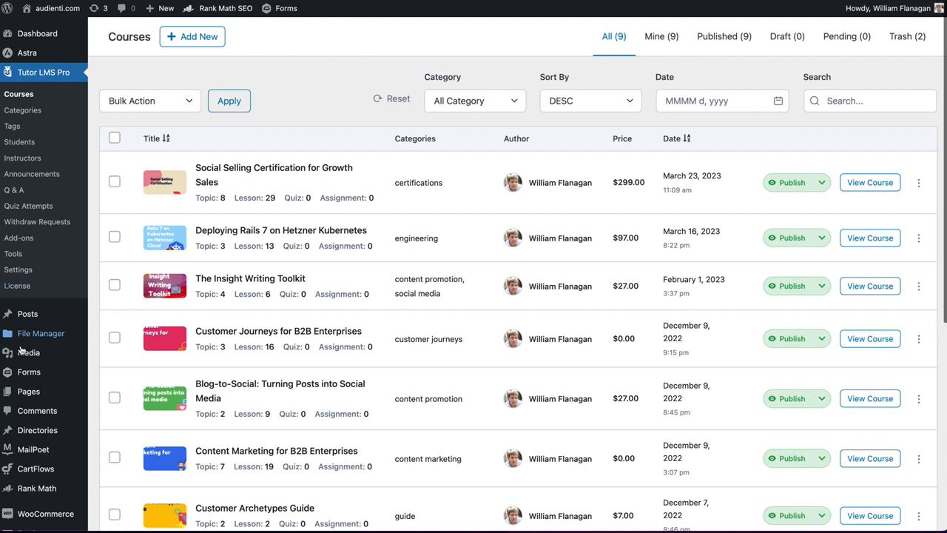
- Start a new flow in CartFlows and choose the Web3 Crash Course flow template
mouse_move(29, 375)
scroll(29, 375, down, 2)
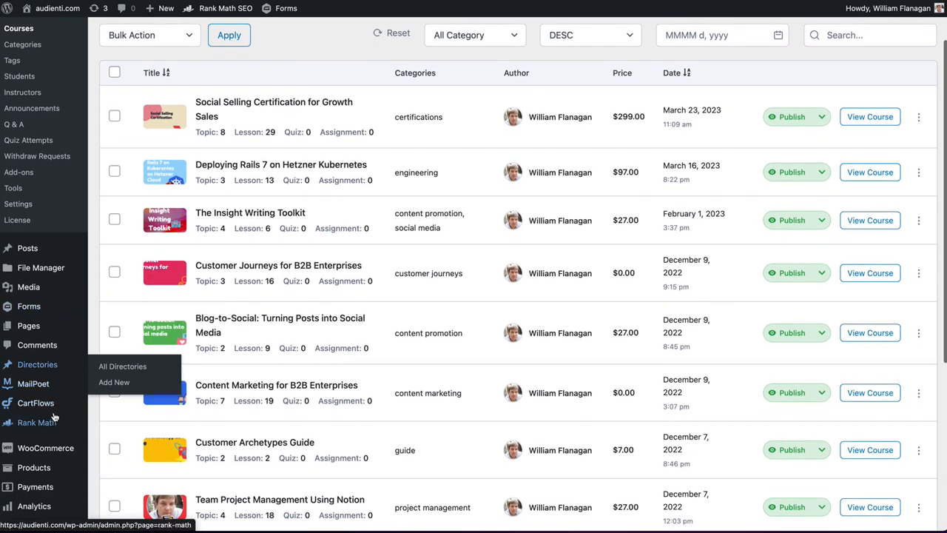
mouse_move(48, 408)
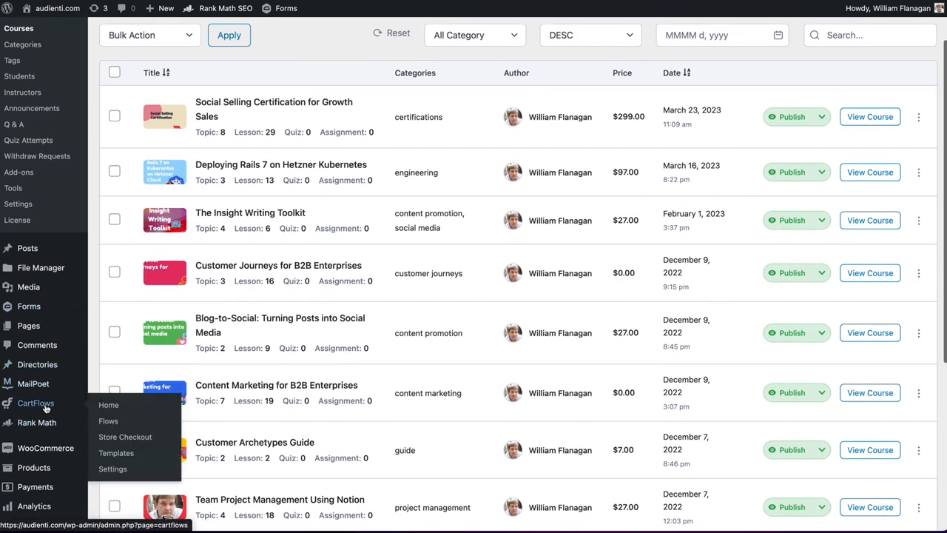
click(107, 421)
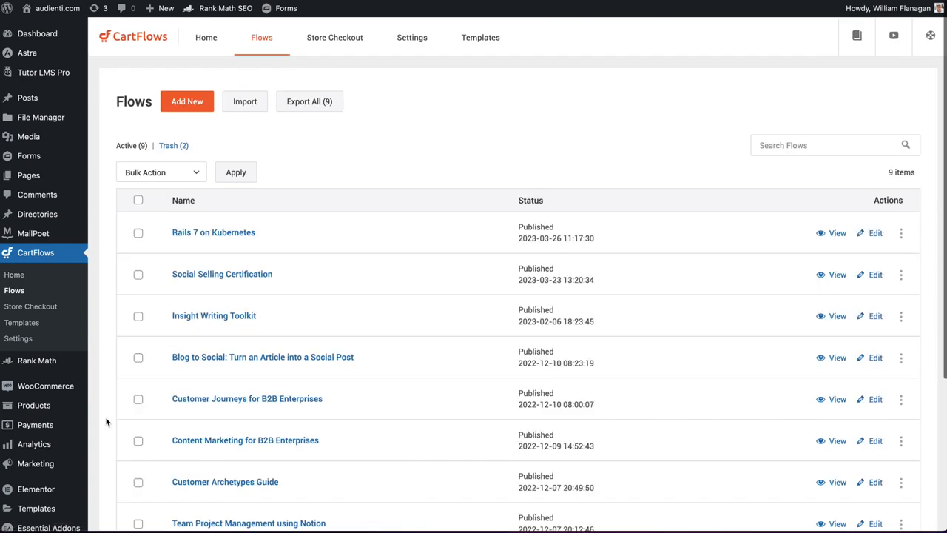
click(195, 105)
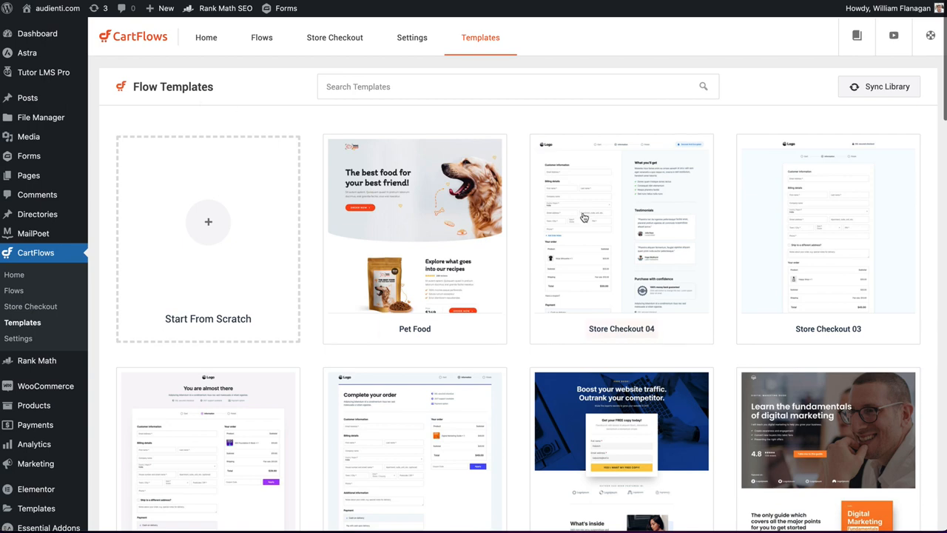
scroll(444, 222, down, 5)
scroll(484, 221, down, 1)
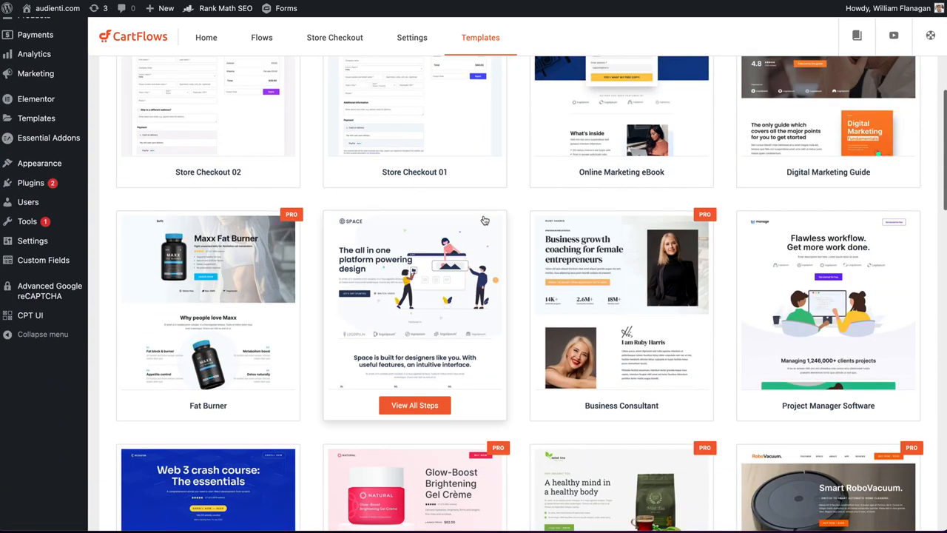
scroll(484, 220, down, 5)
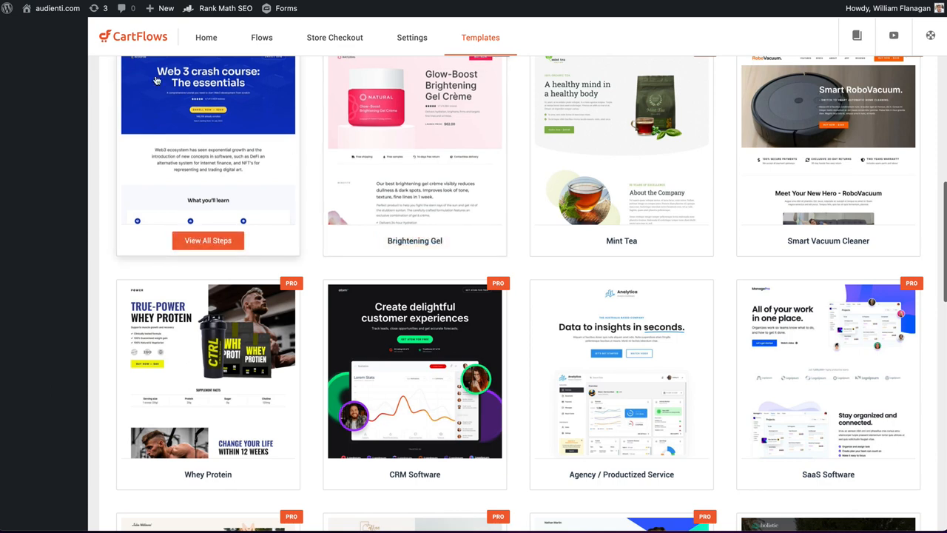
click(164, 97)
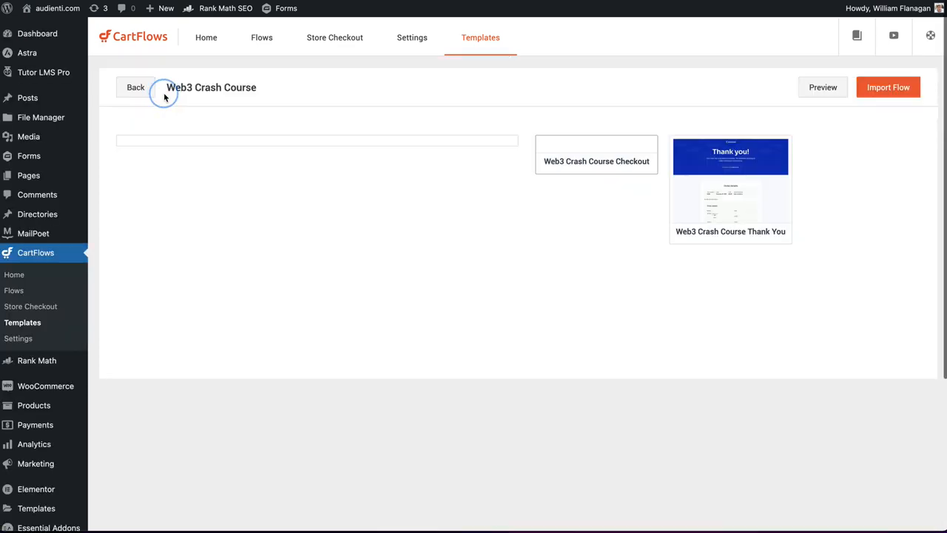
- Import the Web3 Crash Course template as a flow named "Flex Landing Pages in Cartflows"
click(888, 87)
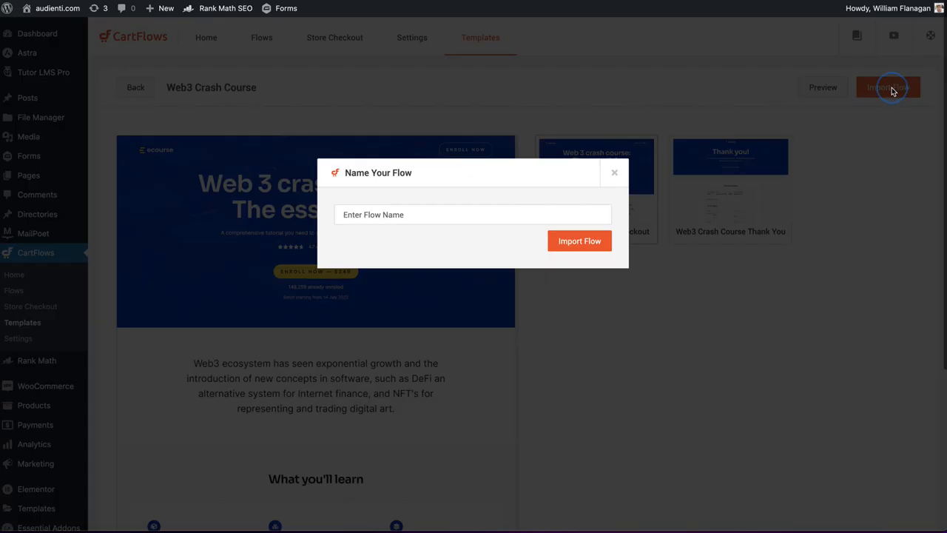
click(411, 210)
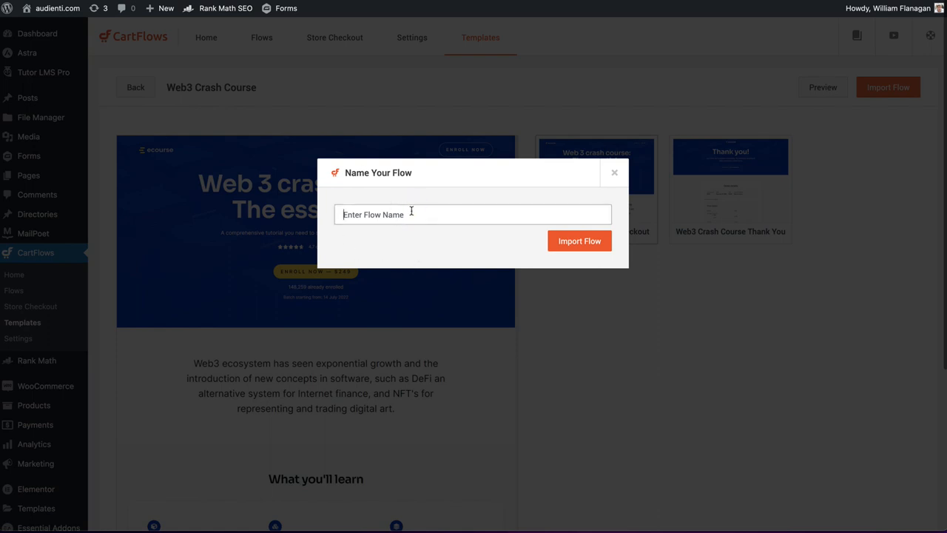
text(Flex Landing Pages in Cartflows)
click(580, 242)
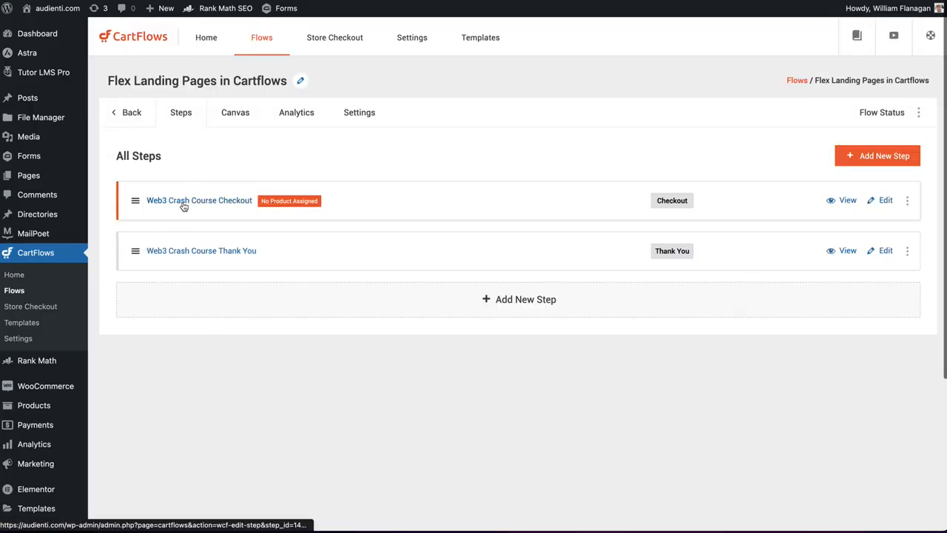
- Rename the flow's checkout step to "Flex Landing Pages in CartFlows Checkout" and save the title
click(884, 201)
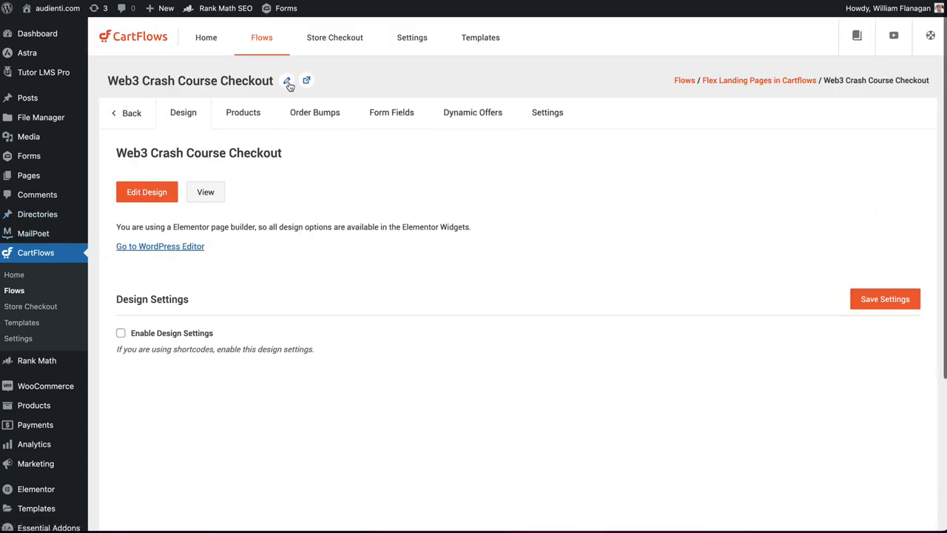
click(288, 82)
triple_click(185, 83)
text(Flex C)
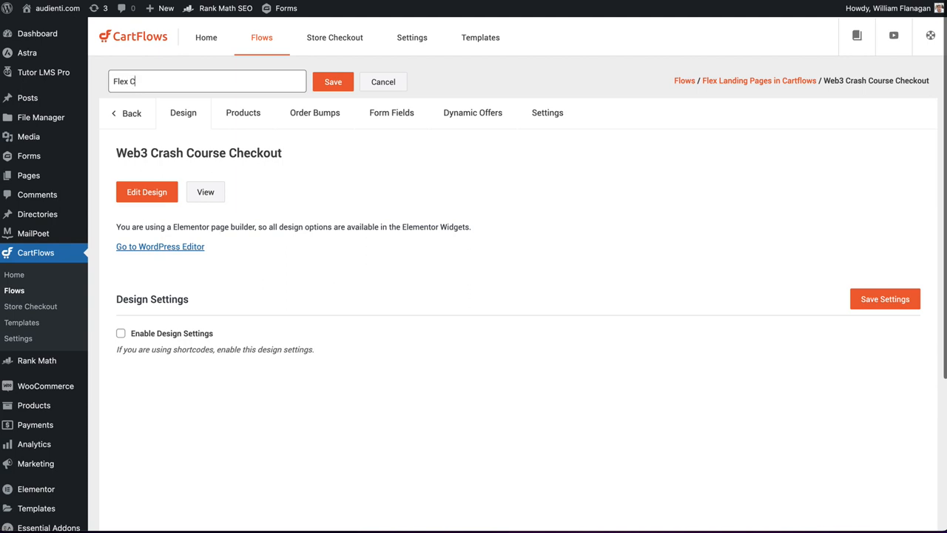
key(BackSpace)
text(Landing Pages in CartFlows Ch)
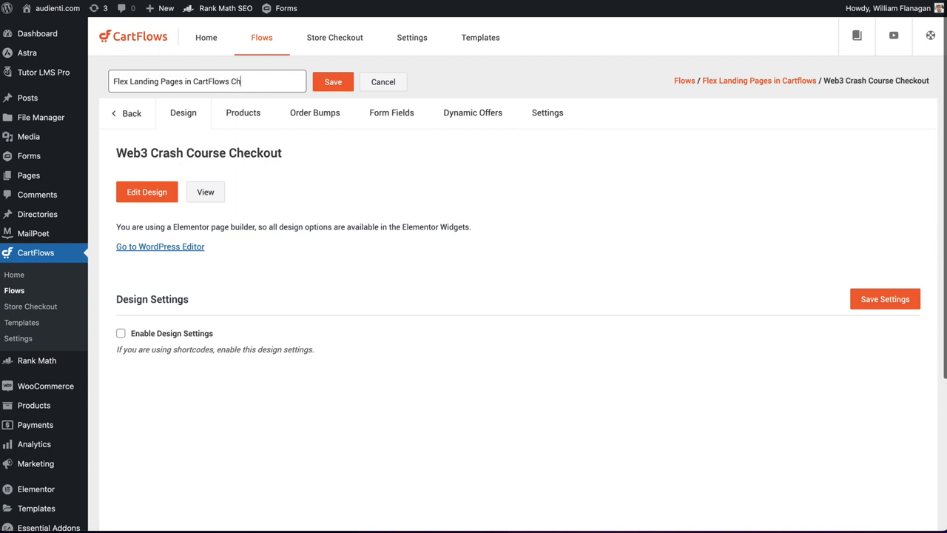
text(eckout)
click(332, 81)
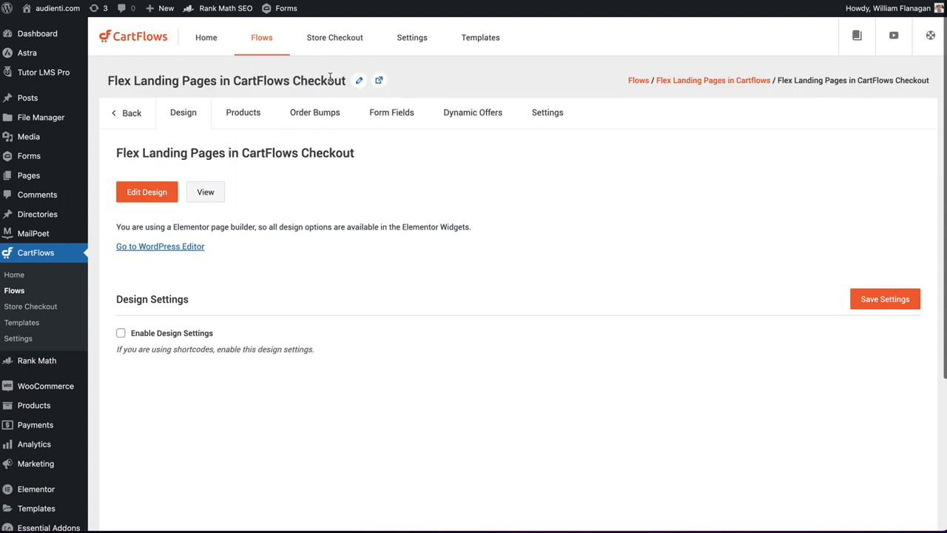
click(538, 117)
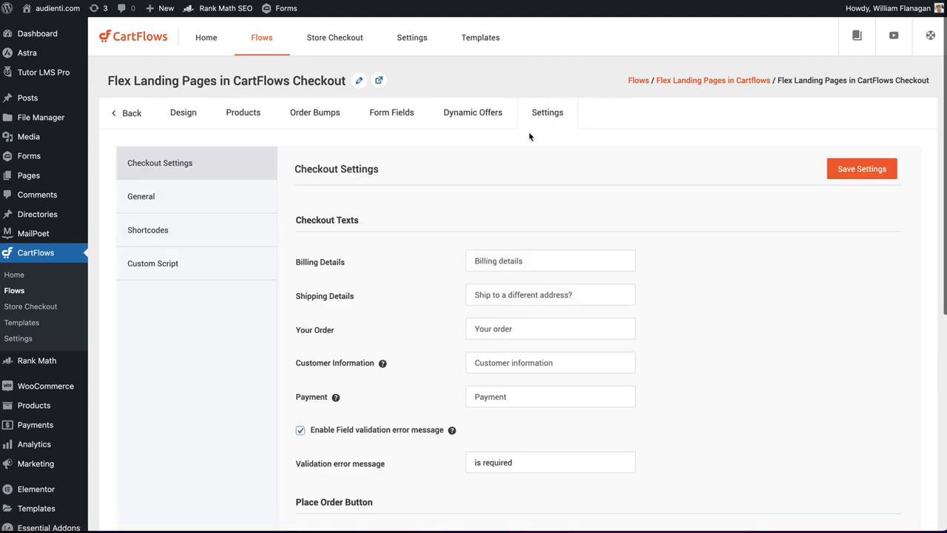
click(134, 114)
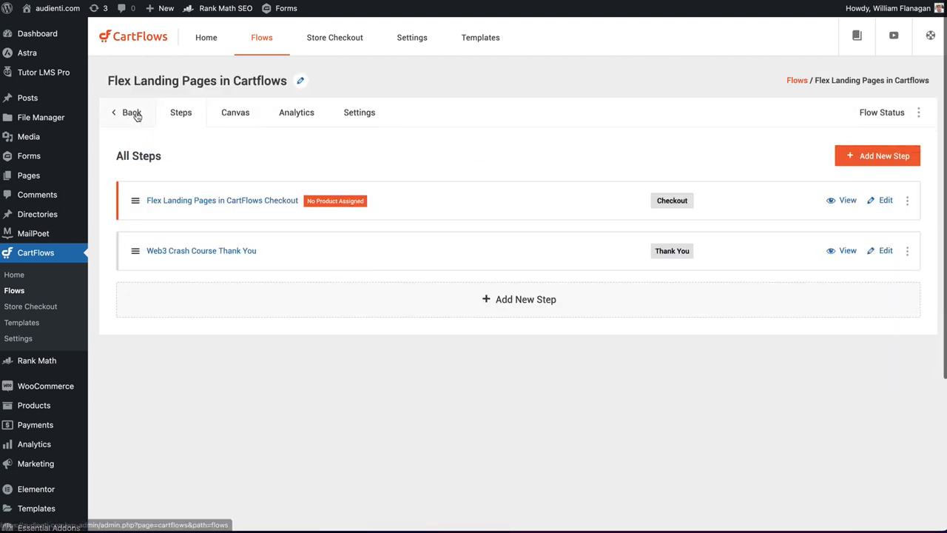
click(892, 202)
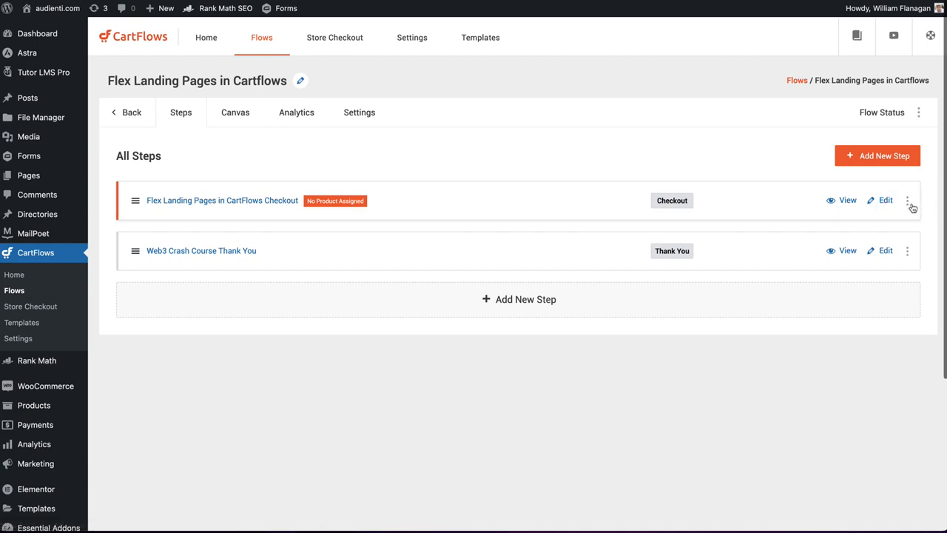
click(907, 201)
click(252, 205)
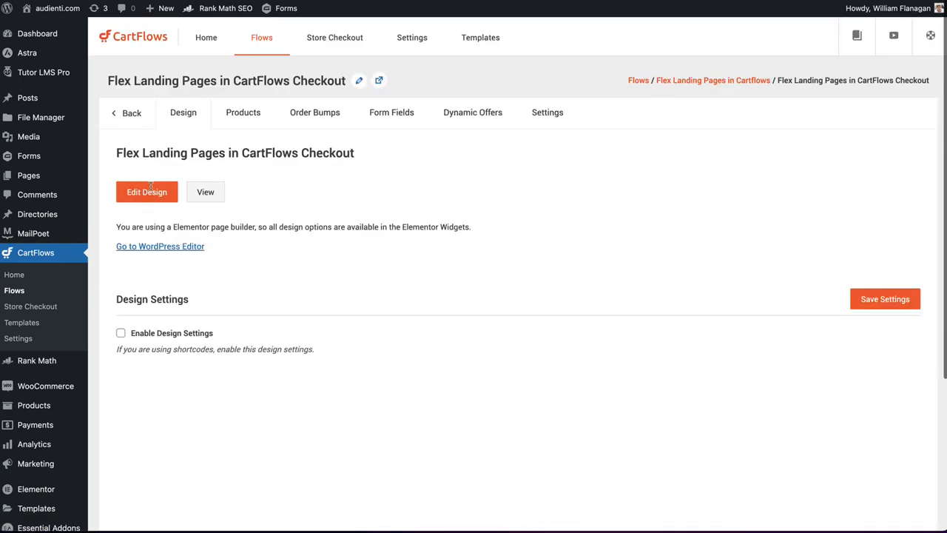
- Add the product "Flex Landing Pages using CartFlows" to the checkout step and save the settings
click(252, 115)
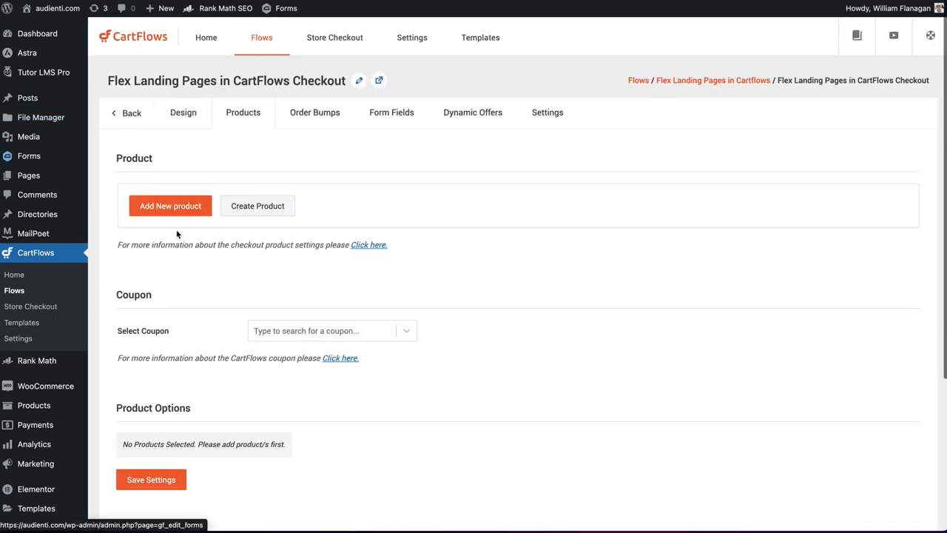
click(169, 203)
click(455, 281)
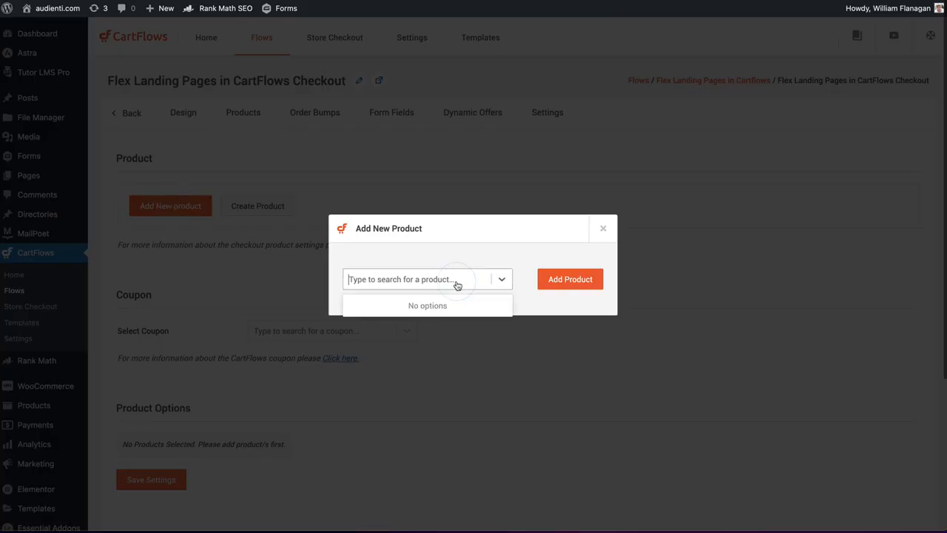
text(t)
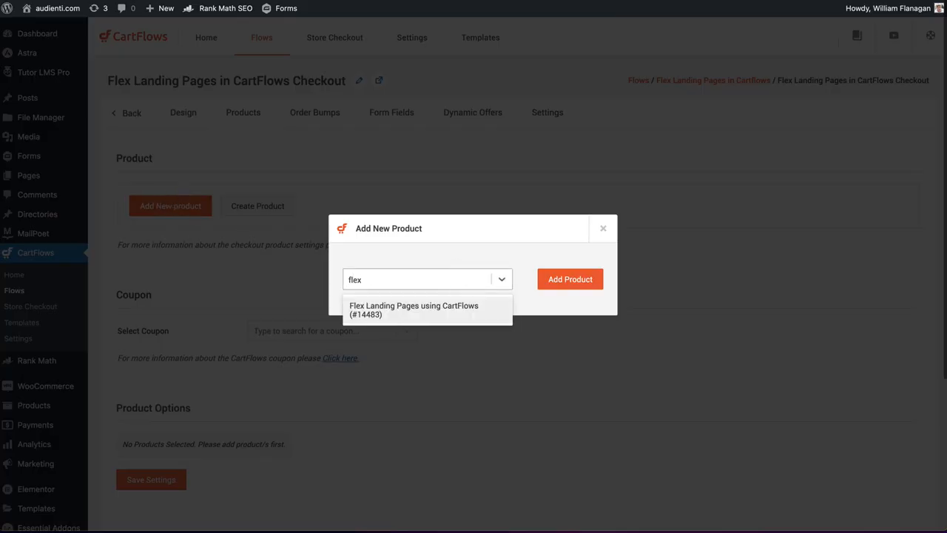
click(441, 314)
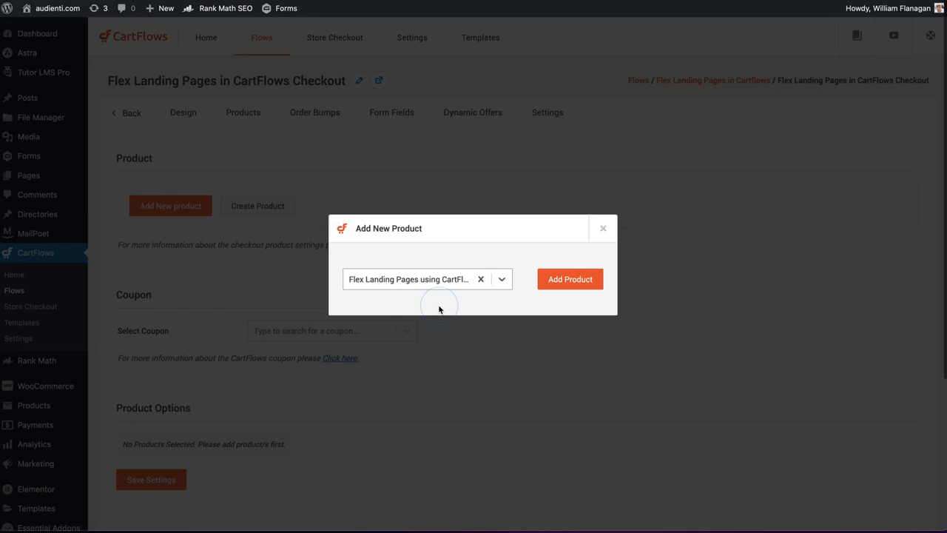
click(590, 281)
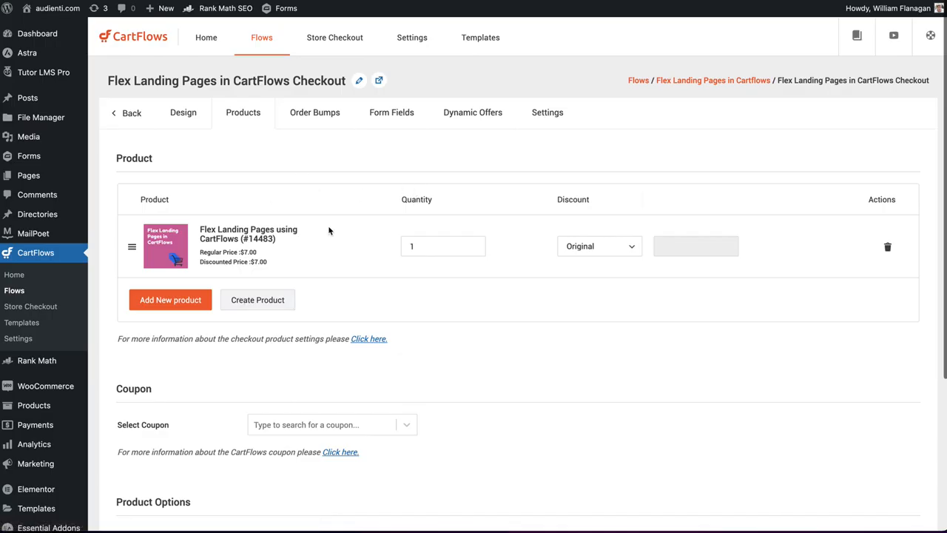
scroll(211, 344, down, 5)
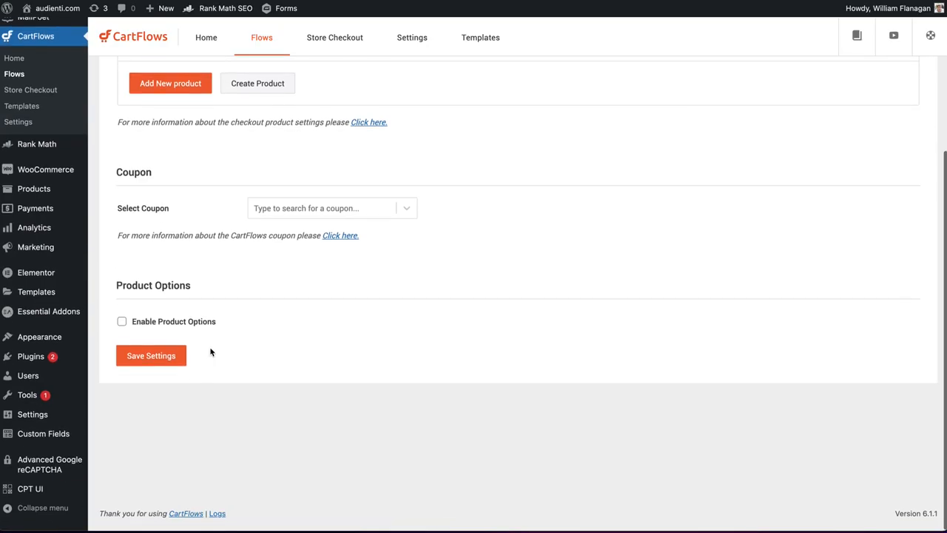
click(154, 362)
- Enable product options for the checkout step and save the settings
click(122, 327)
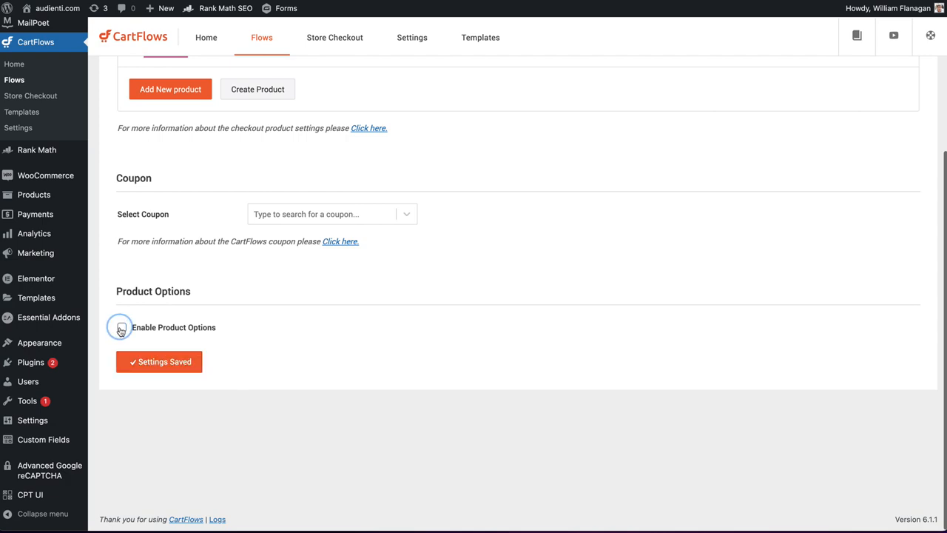
scroll(164, 351, down, 4)
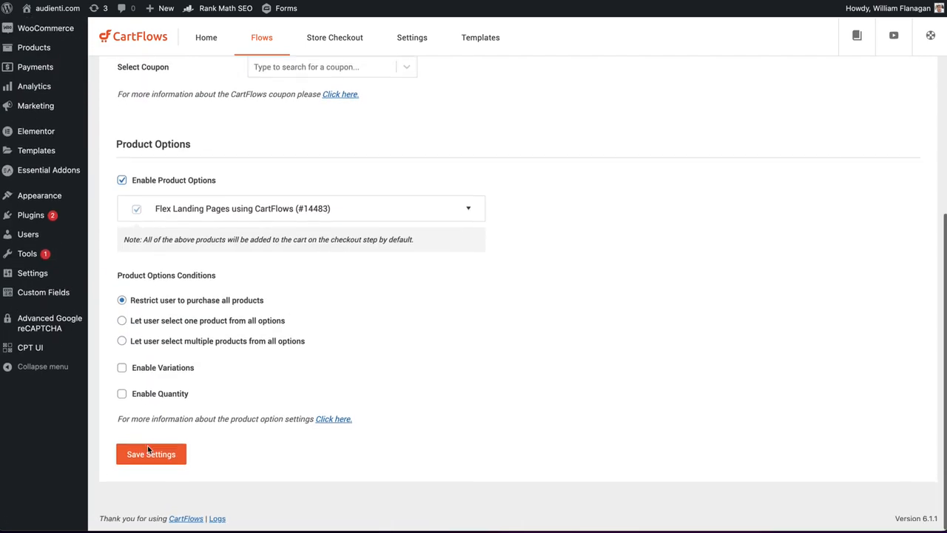
click(147, 455)
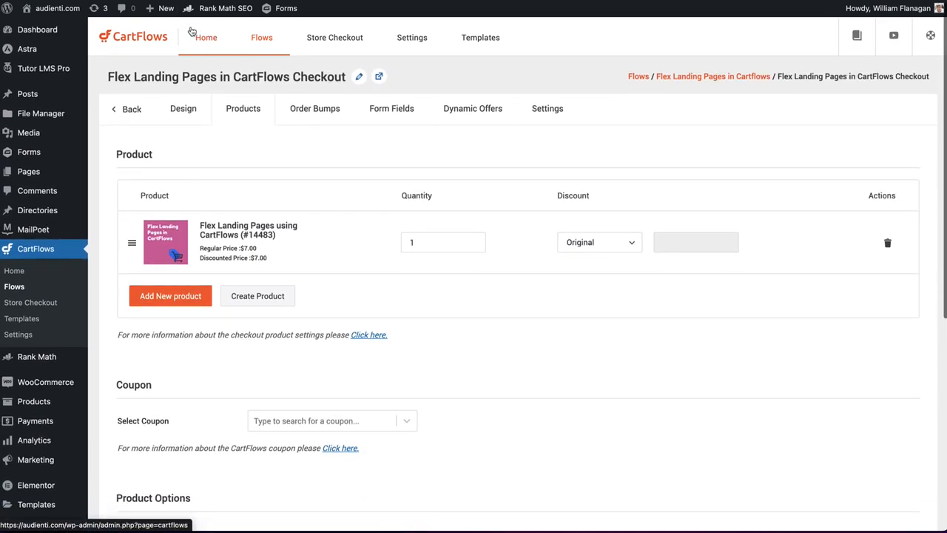
- Rename the flow's thank you step to "Flex Landing Pages using Cartflows Thank You" and save its design settings
click(132, 109)
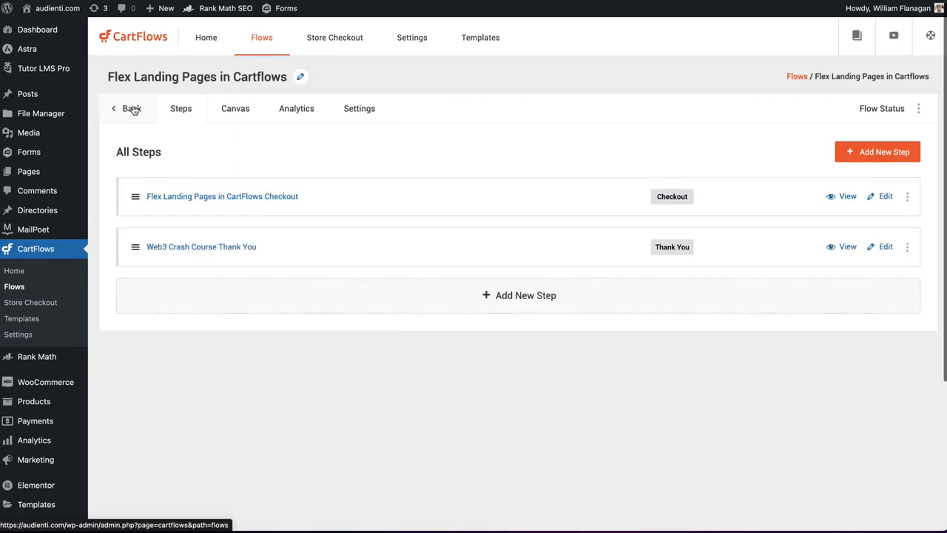
click(879, 252)
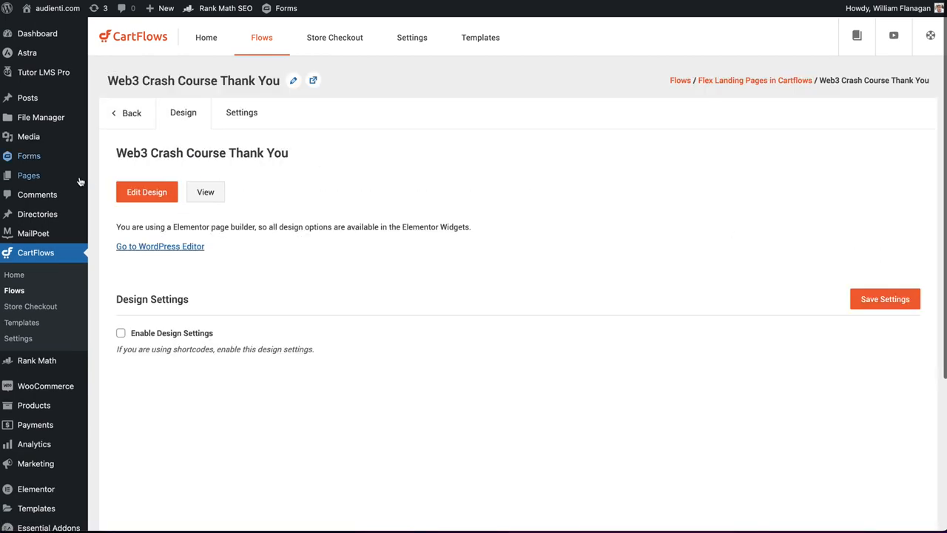
click(293, 80)
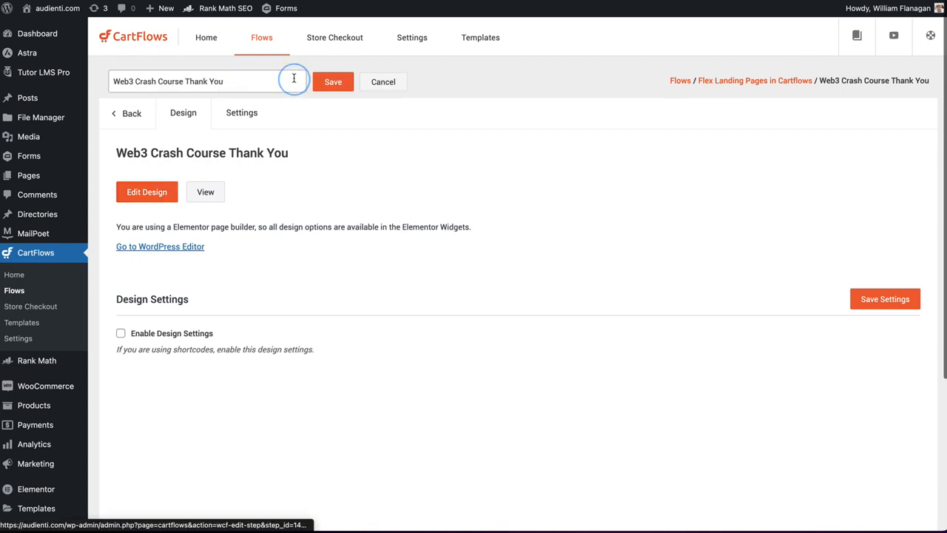
triple_click(242, 81)
text(Flan)
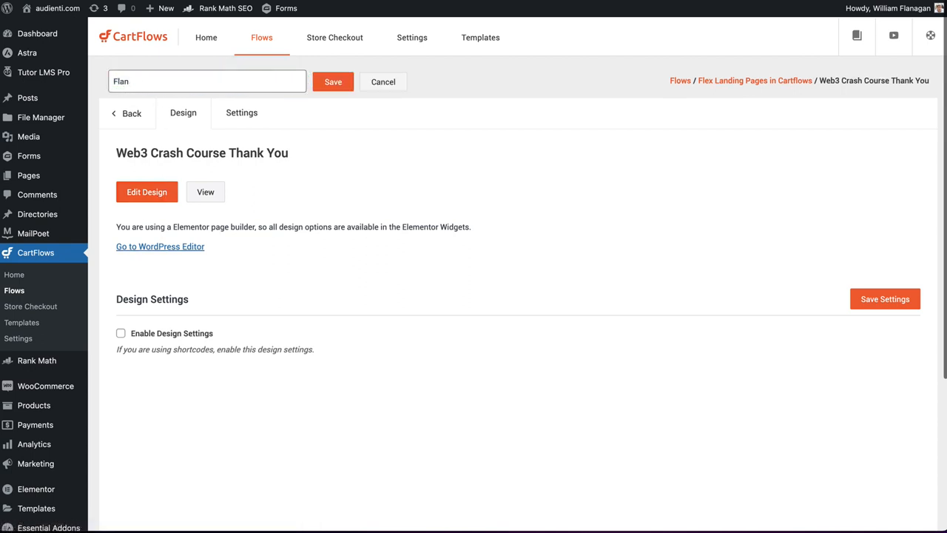
text(agnding Page susing Cartflows)
text(TH)
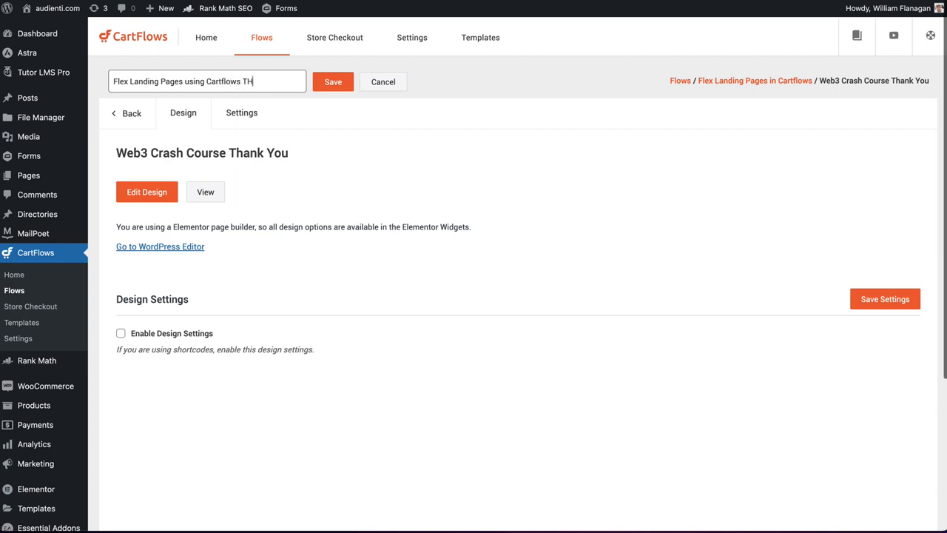
text(anknk YOu)
click(332, 82)
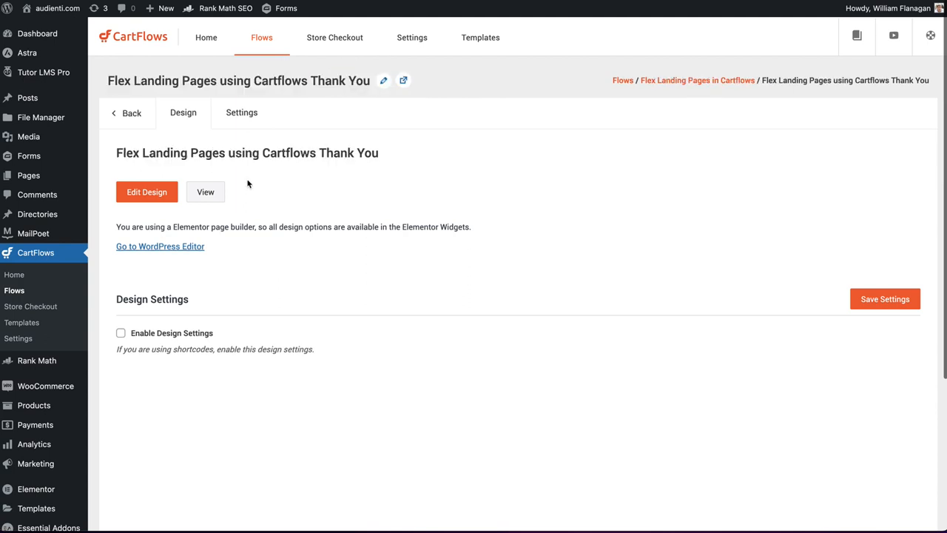
click(885, 299)
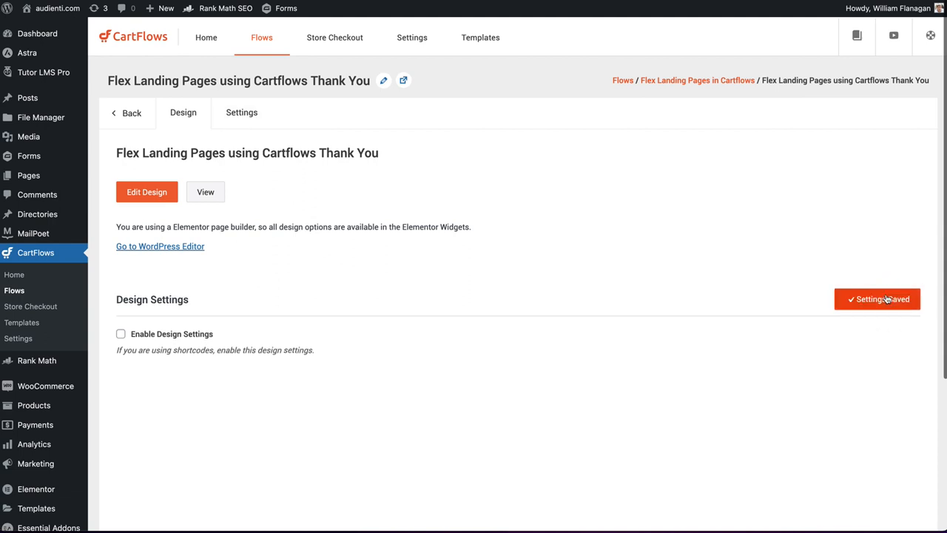
- Set the thank you step's slug to "flex-landing-pages-using-cartflows-thank-you", save the settings and return to the flow's steps
click(242, 115)
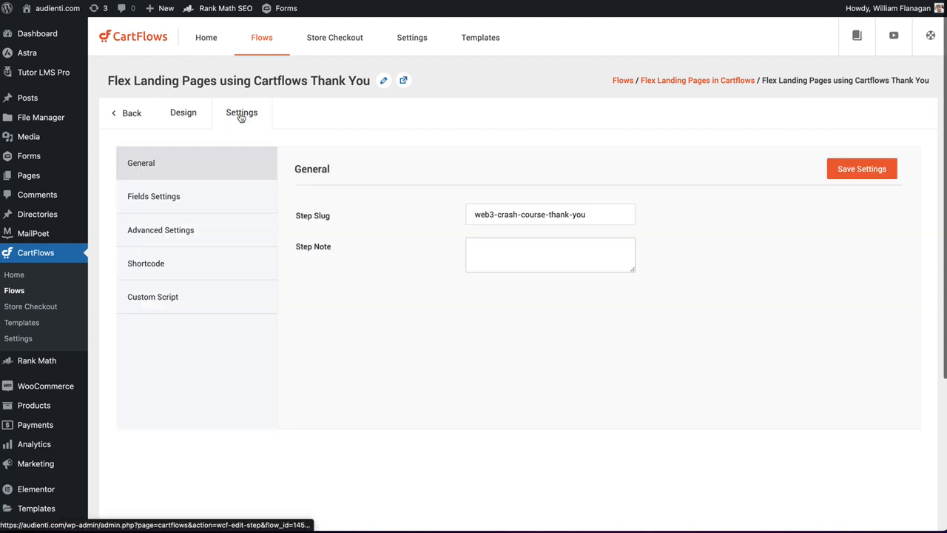
click(511, 214)
click(554, 215)
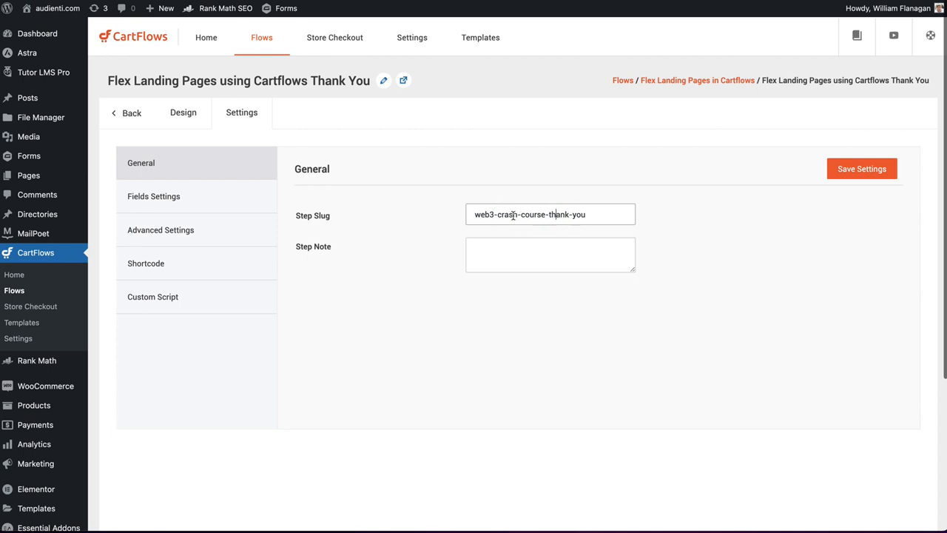
drag(513, 215, 417, 203)
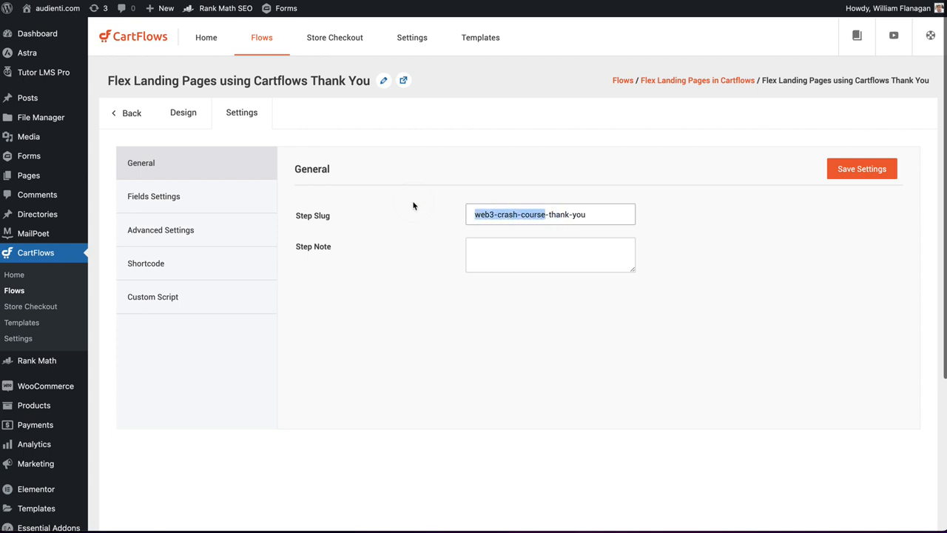
text(flex-landing-pa)
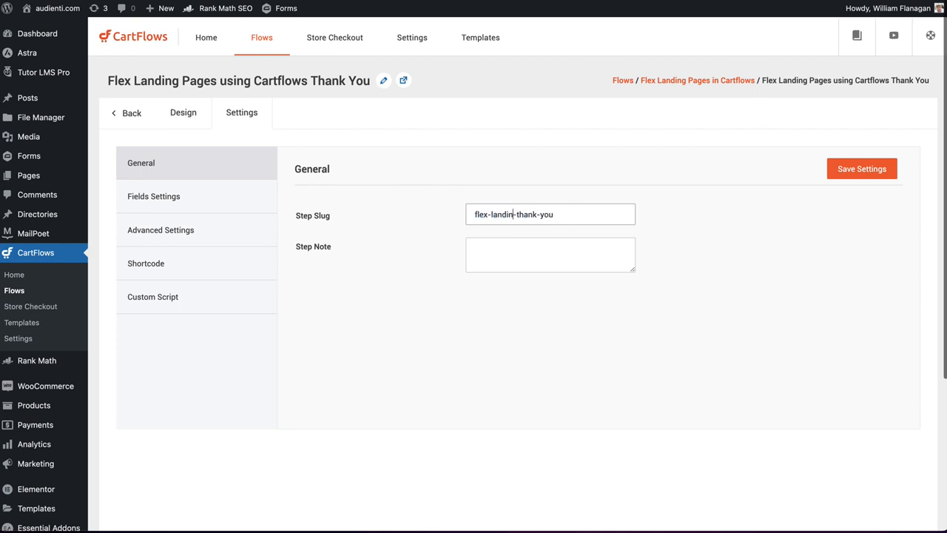
text(ges-using-cartflows)
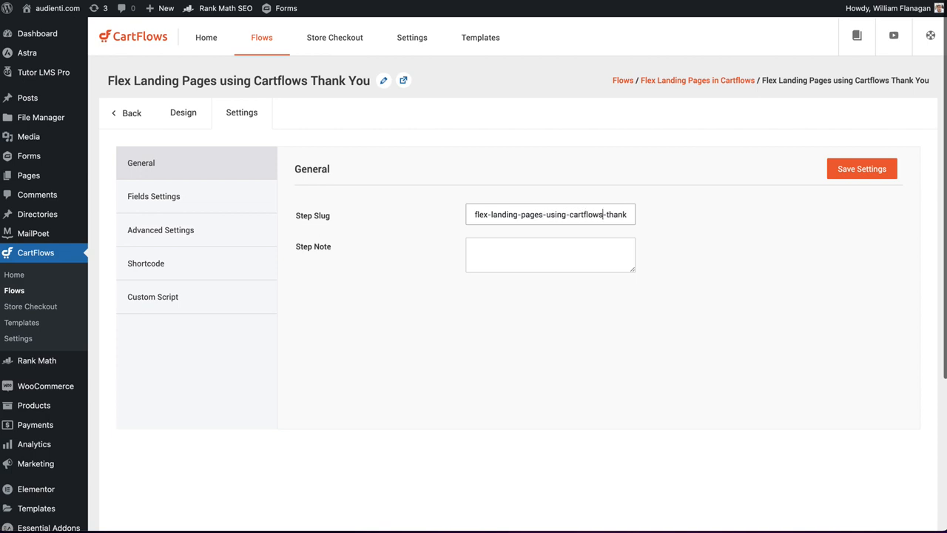
click(849, 168)
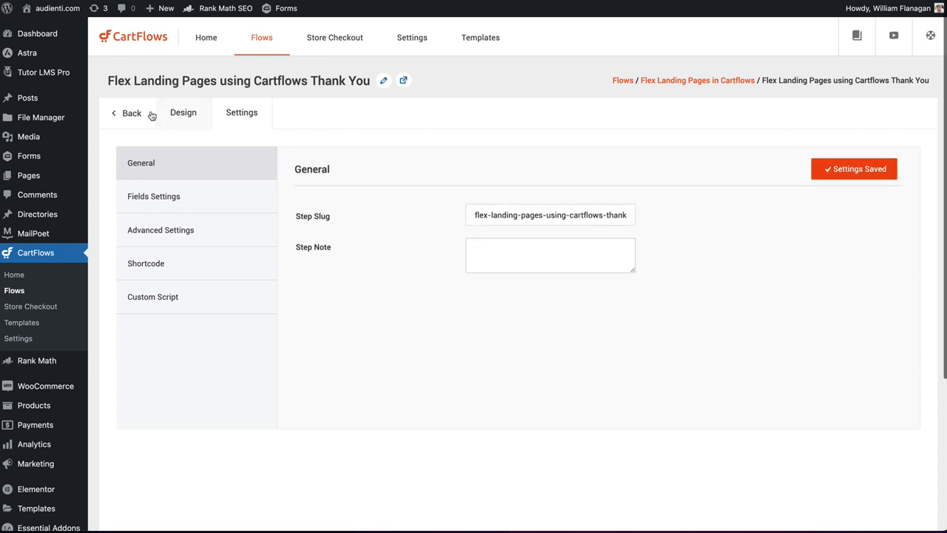
click(126, 116)
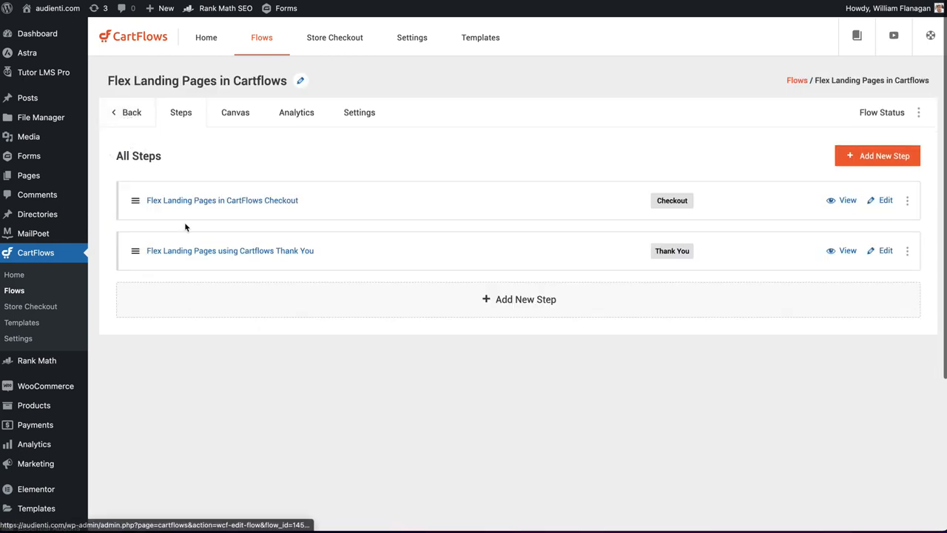
- Set the checkout step's slug to "flex-landing-pages-in-cartflows-checkout", save the settings and return to the flow's steps
click(887, 203)
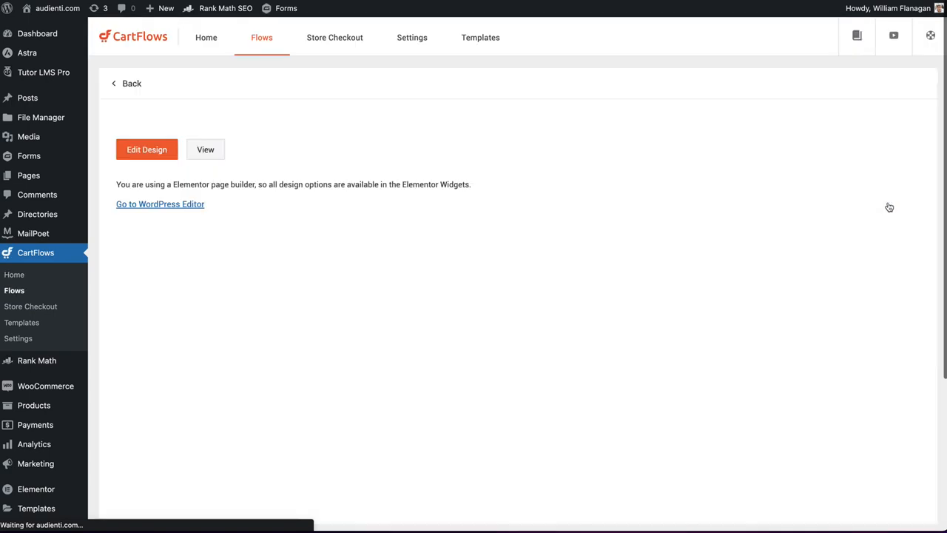
click(551, 113)
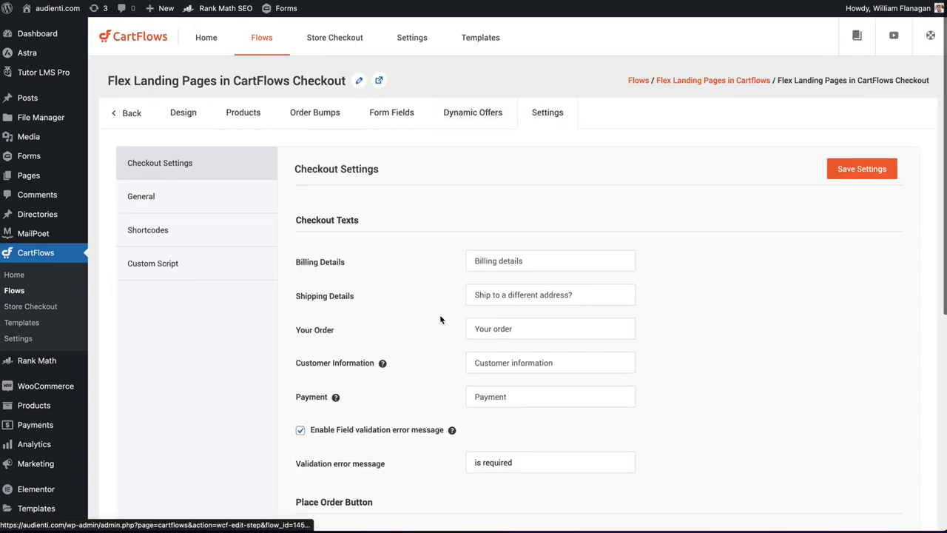
scroll(505, 283, down, 5)
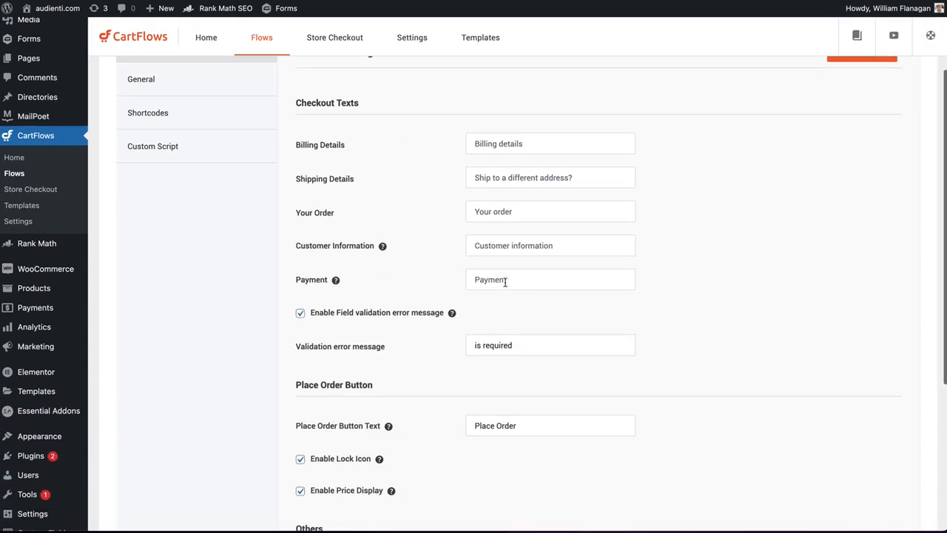
scroll(505, 287, up, 5)
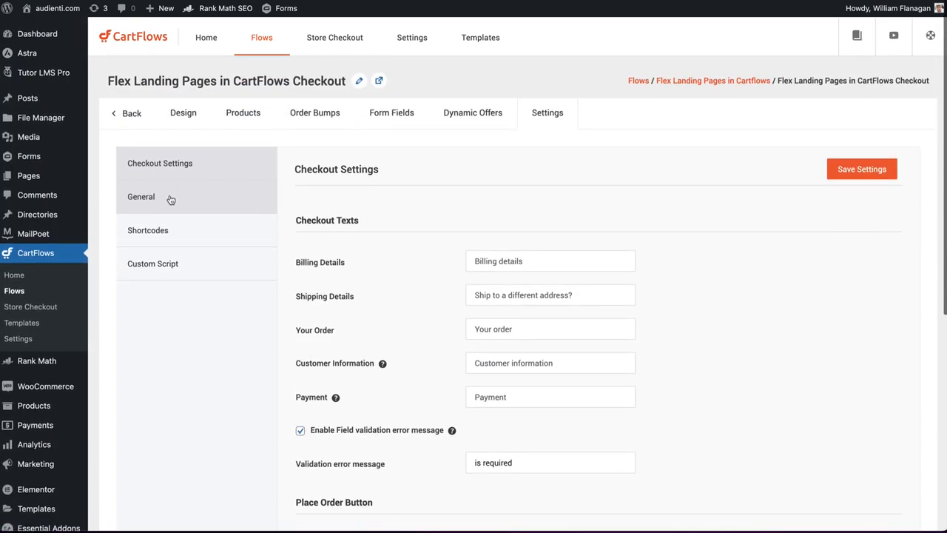
click(171, 198)
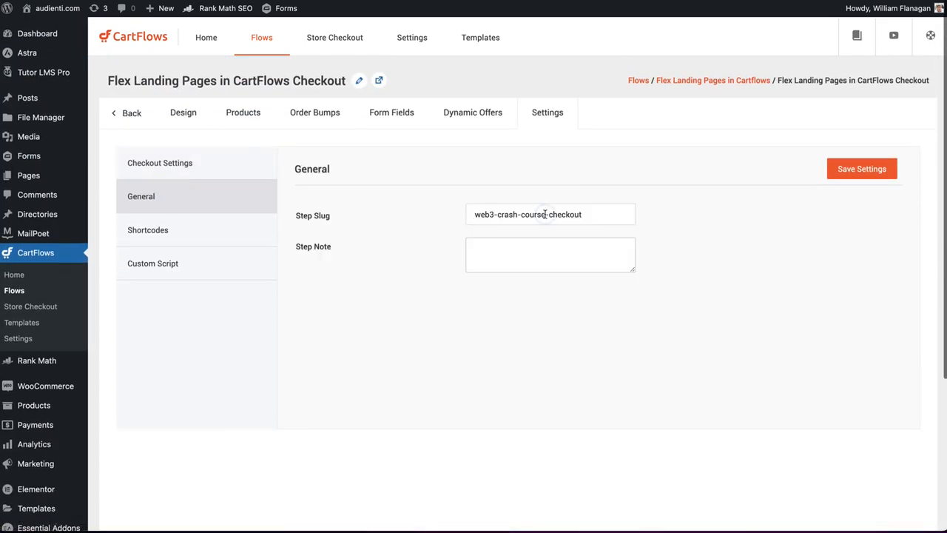
drag(543, 214, 427, 209)
text(flex-landi)
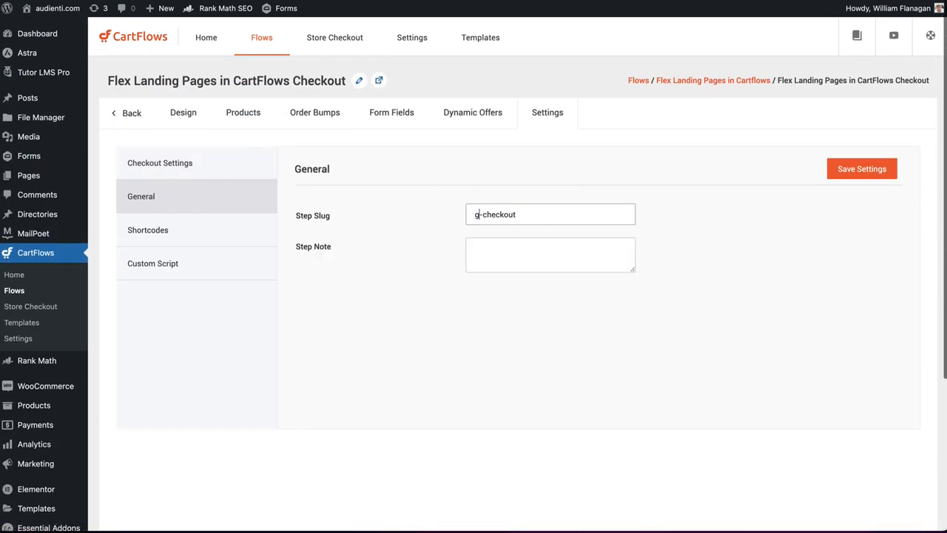
text(ng-pages-in)
text(-carflo)
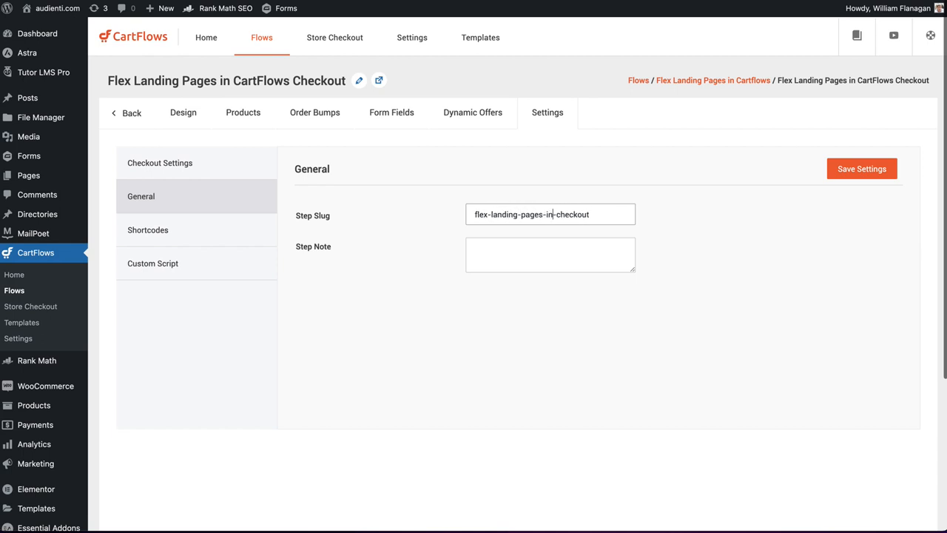
key(BackSpace)
key(BackSpace)
key(BackSpace)
text(tflows)
click(858, 169)
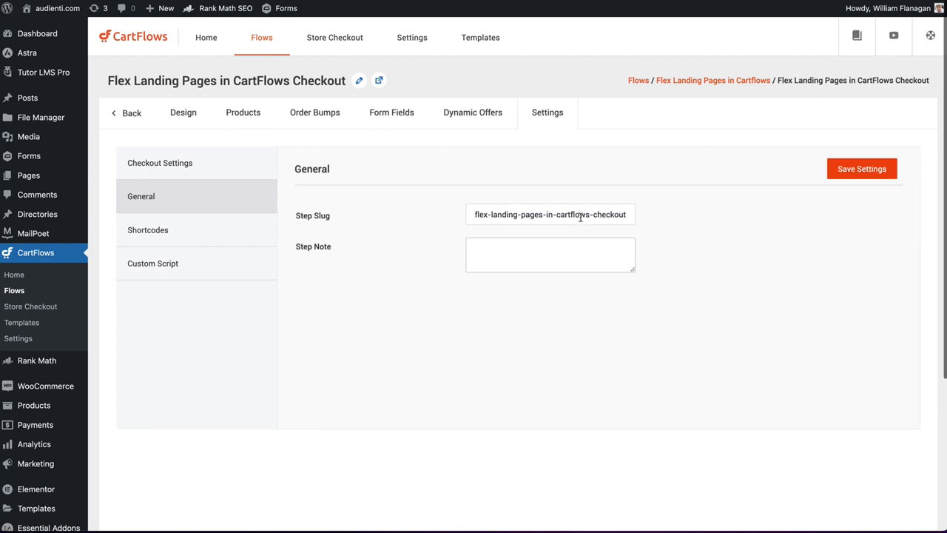
click(128, 113)
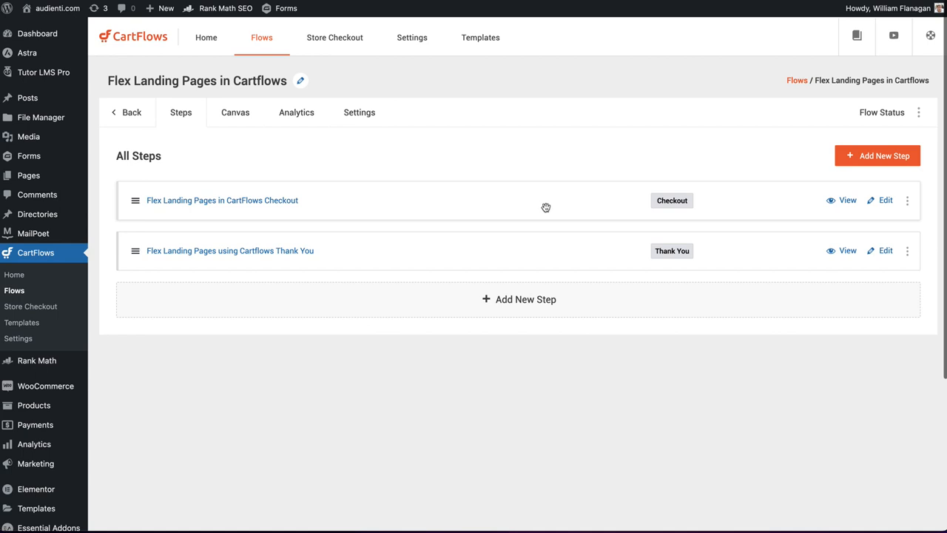
- View the checkout step's live page and copy its web address
click(848, 200)
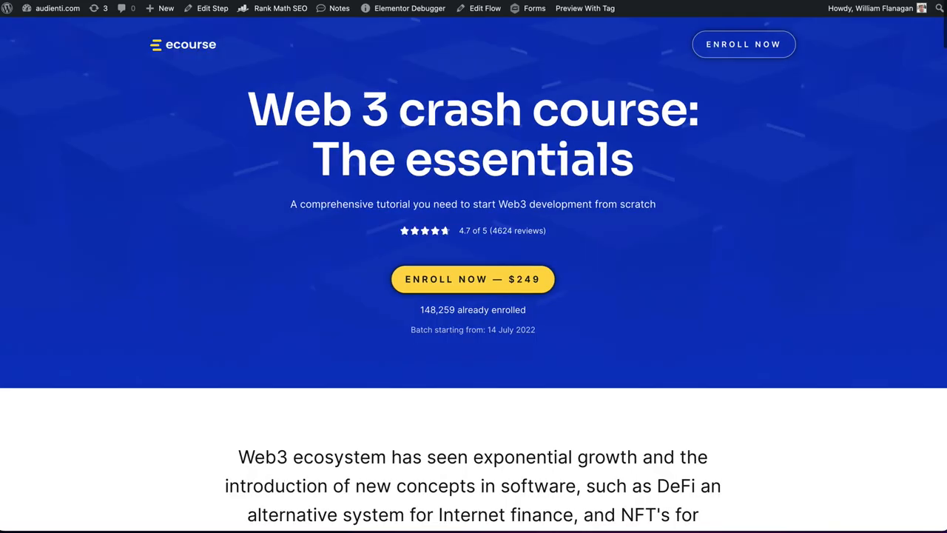
right_click(148, 0)
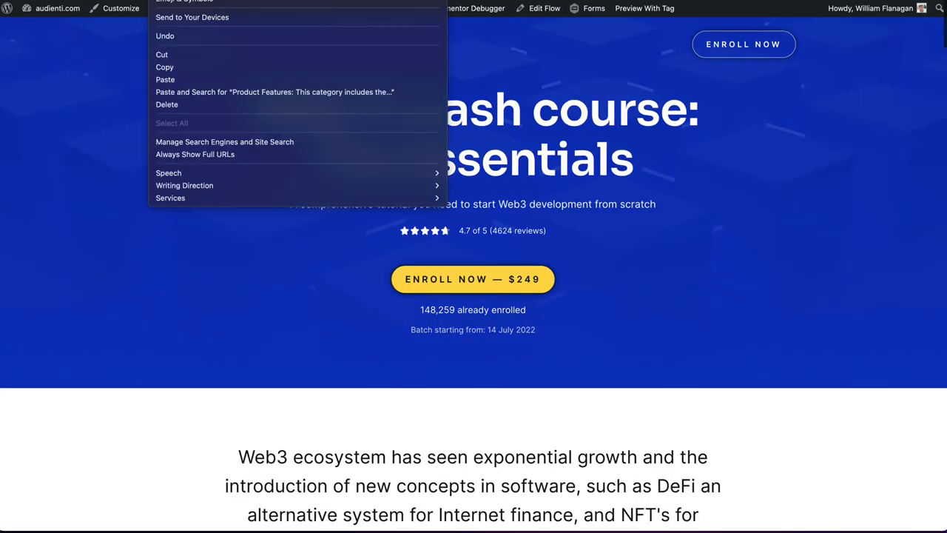
click(165, 69)
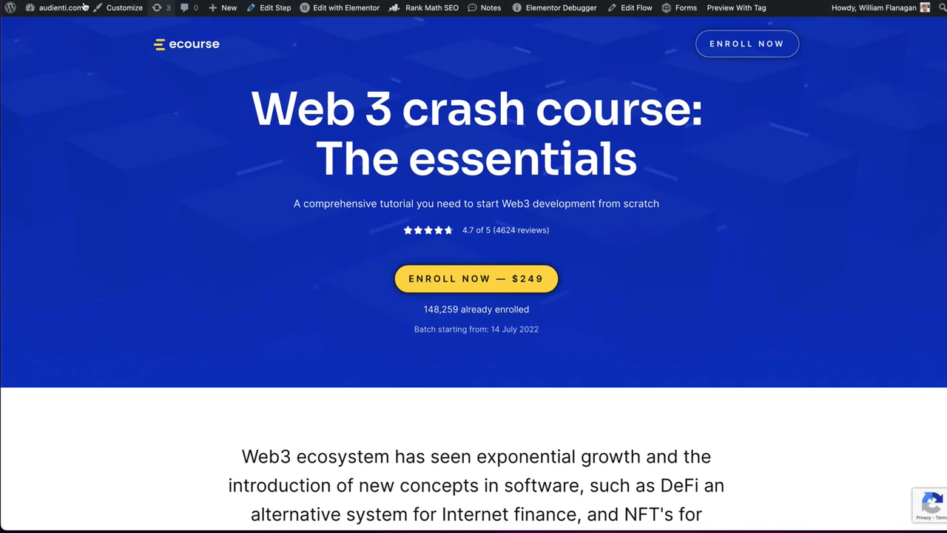
- Create a new Tutor LMS course titled "Flex Landing Pages using CartFlows" from the site's dashboard
mouse_move(46, 10)
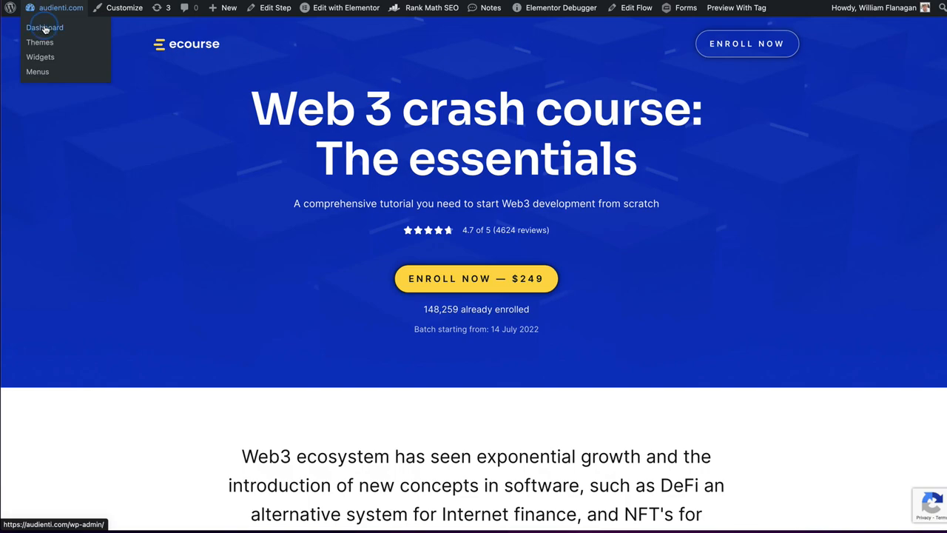
click(45, 29)
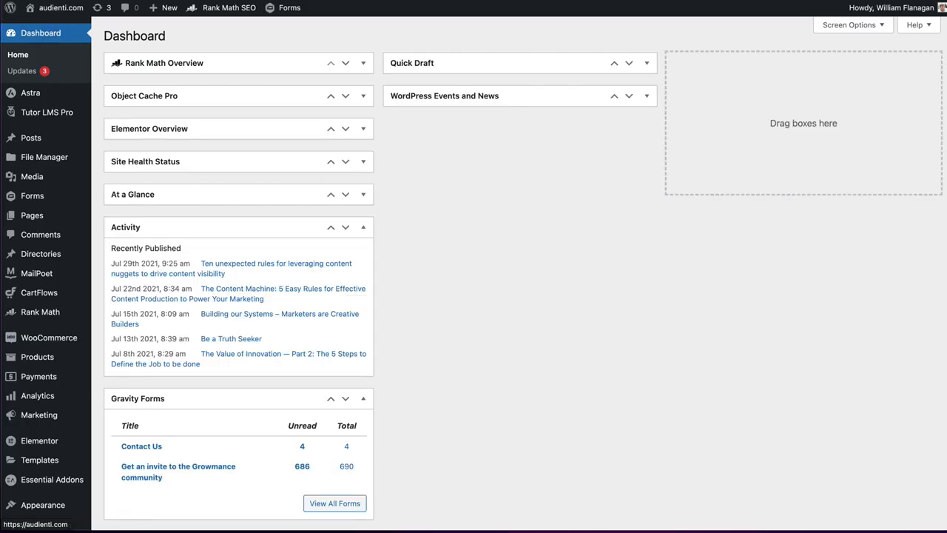
mouse_move(9, 135)
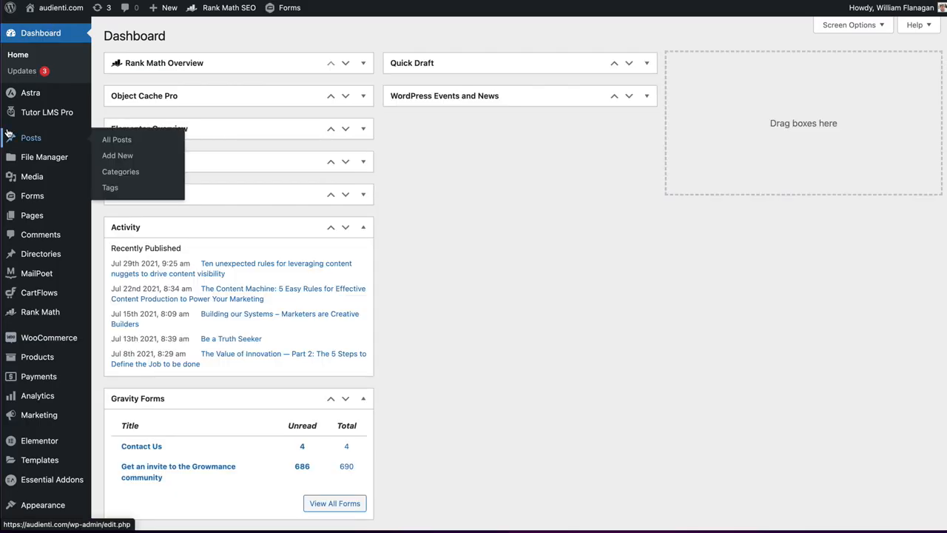
mouse_move(63, 112)
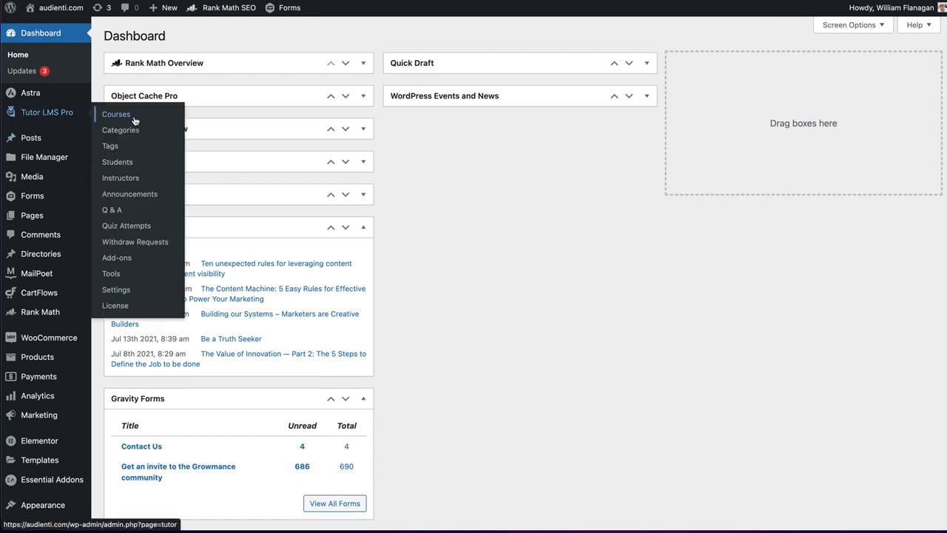
click(135, 120)
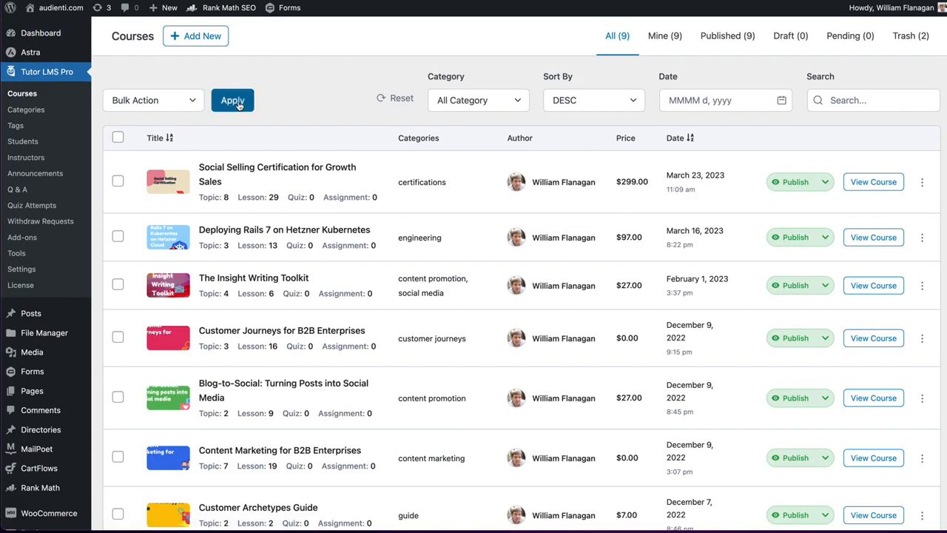
click(212, 41)
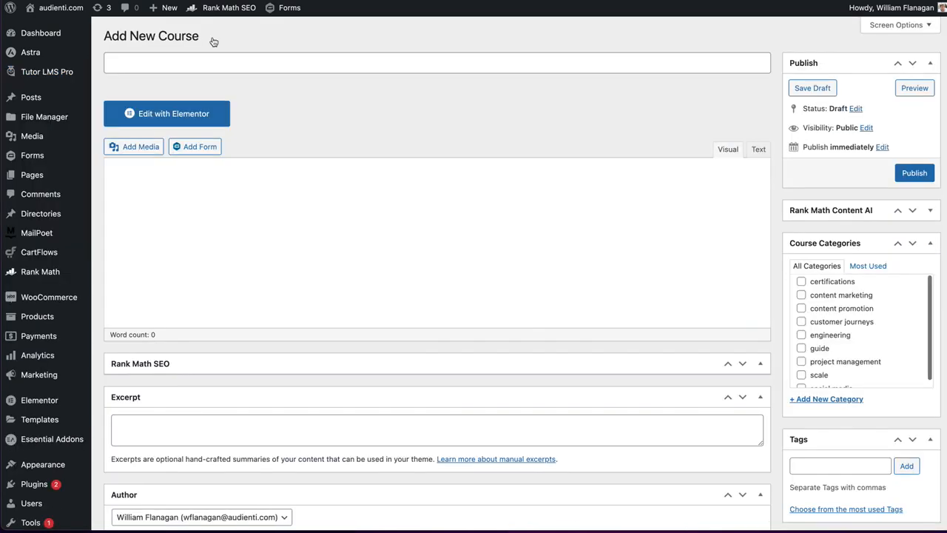
text(F)
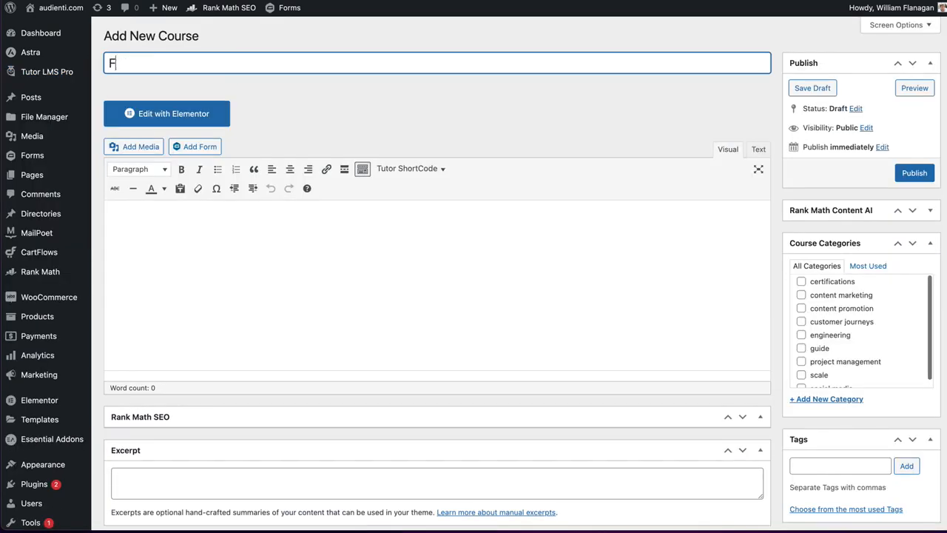
text(lex Landing Pag)
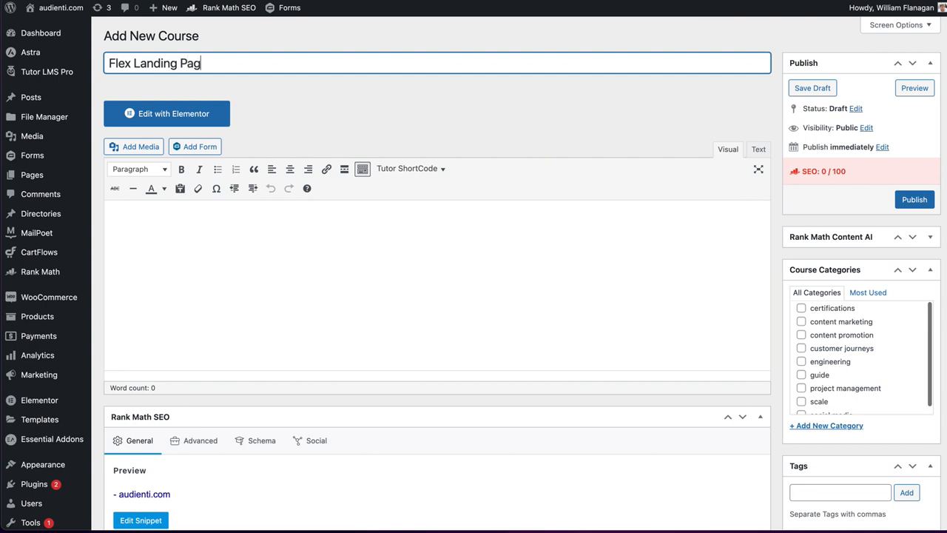
text(es using CartFlows)
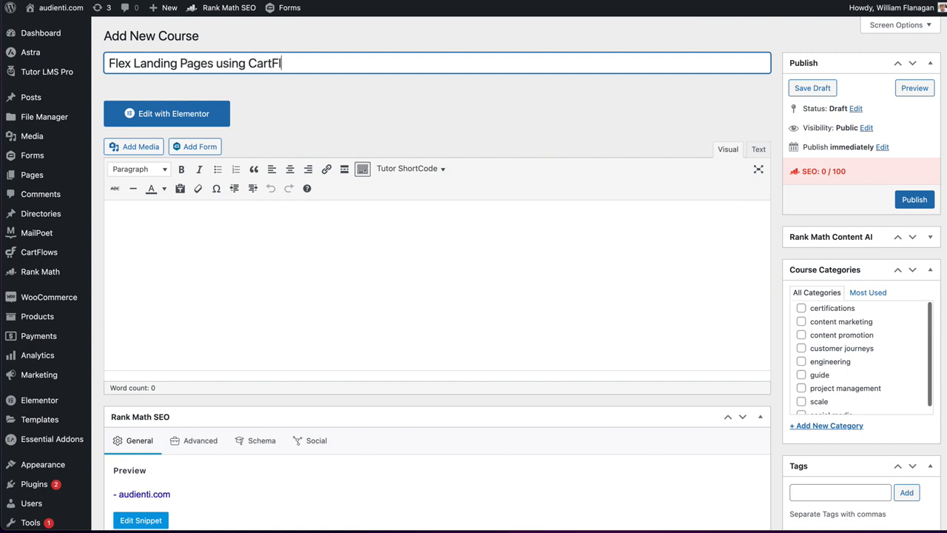
click(216, 251)
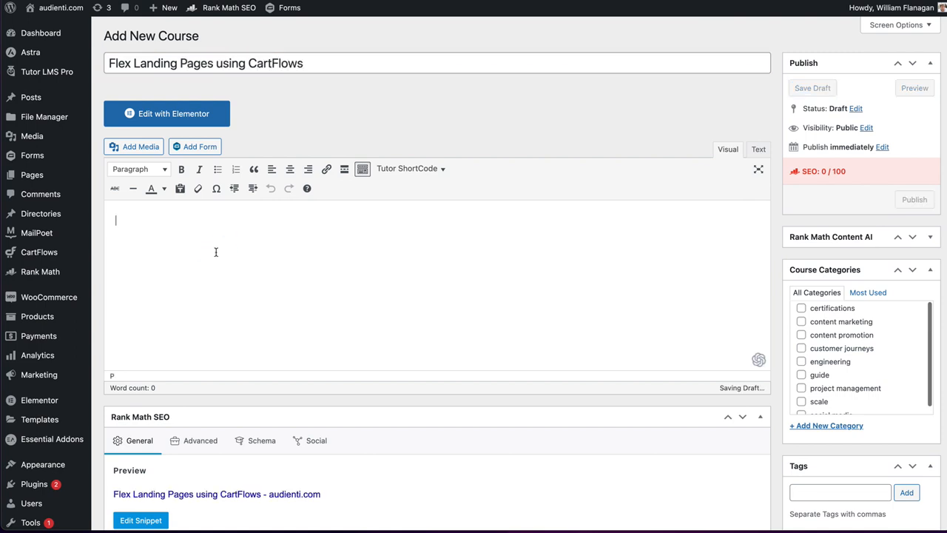
- Assign the new course to the content marketing category
scroll(823, 185, down, 2)
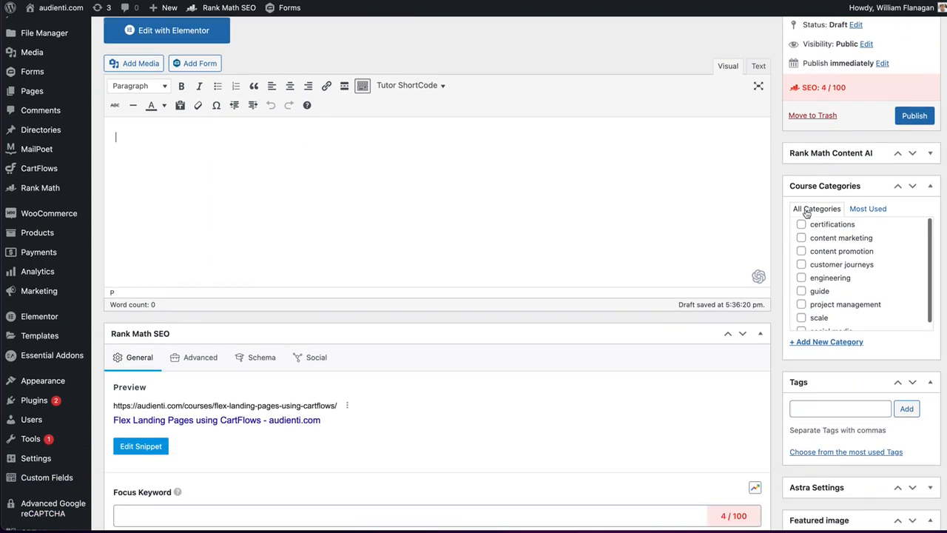
scroll(804, 251, down, 1)
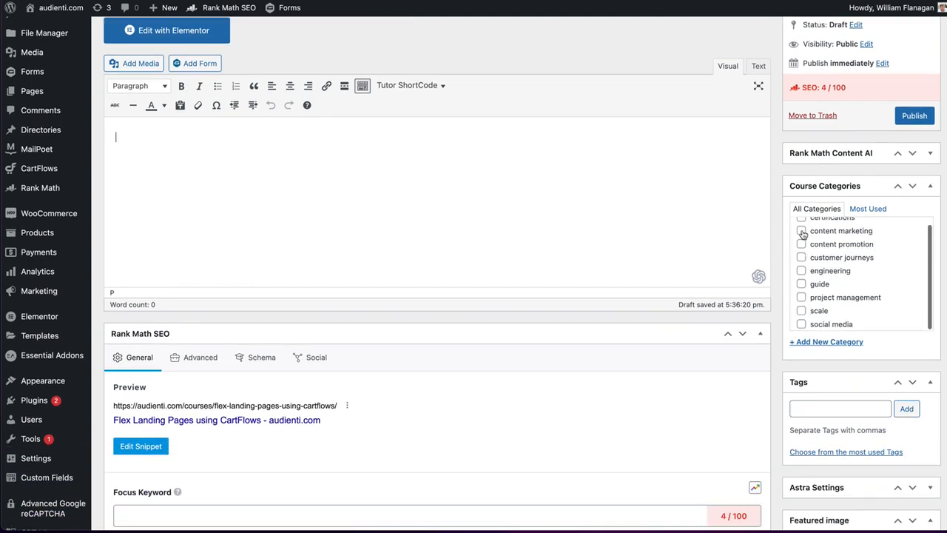
click(801, 231)
- Look over the new course's SEO, excerpt, author and course settings sections
scroll(555, 202, down, 3)
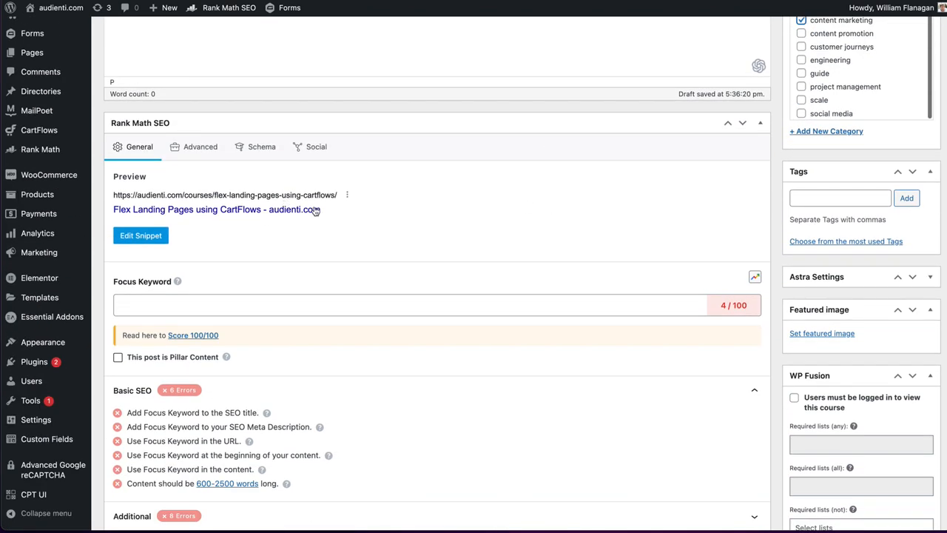
scroll(315, 211, down, 1)
scroll(315, 211, down, 3)
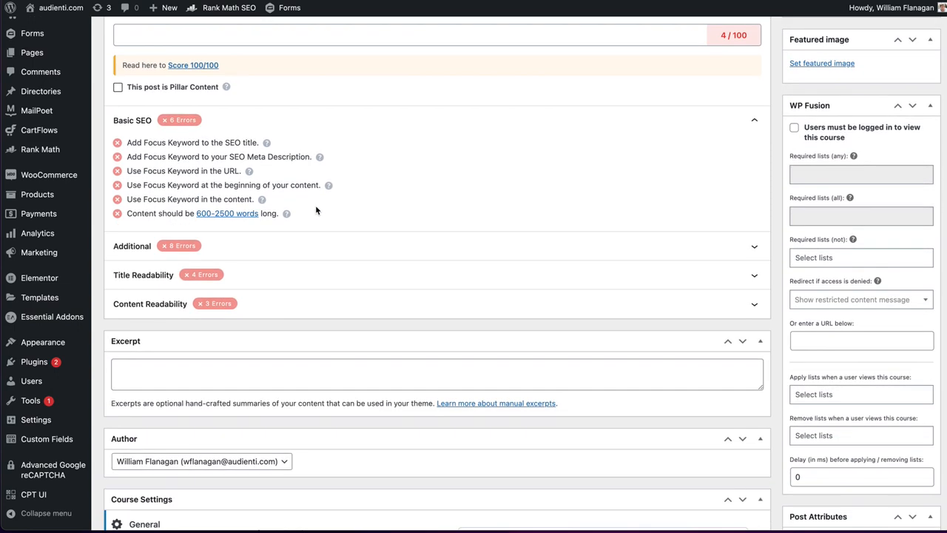
scroll(316, 210, down, 3)
scroll(316, 211, up, 4)
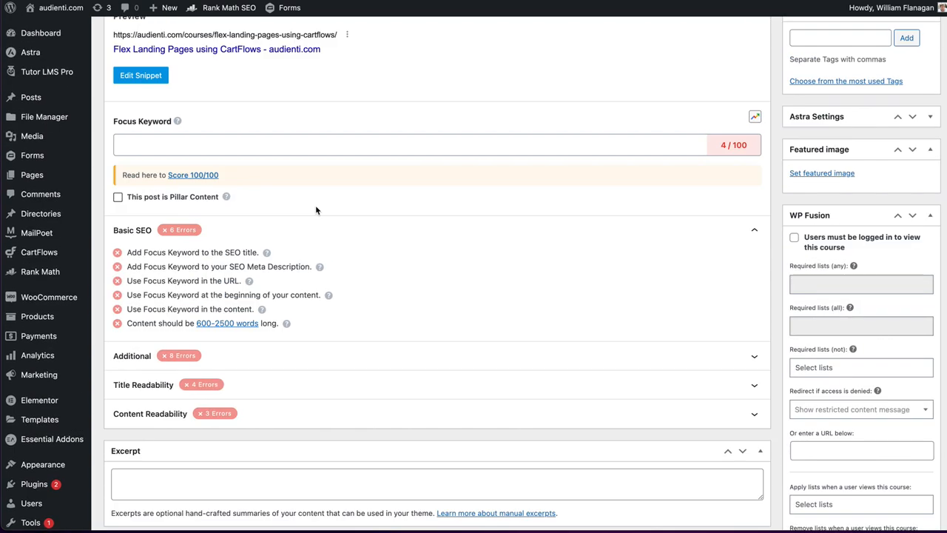
scroll(316, 210, up, 3)
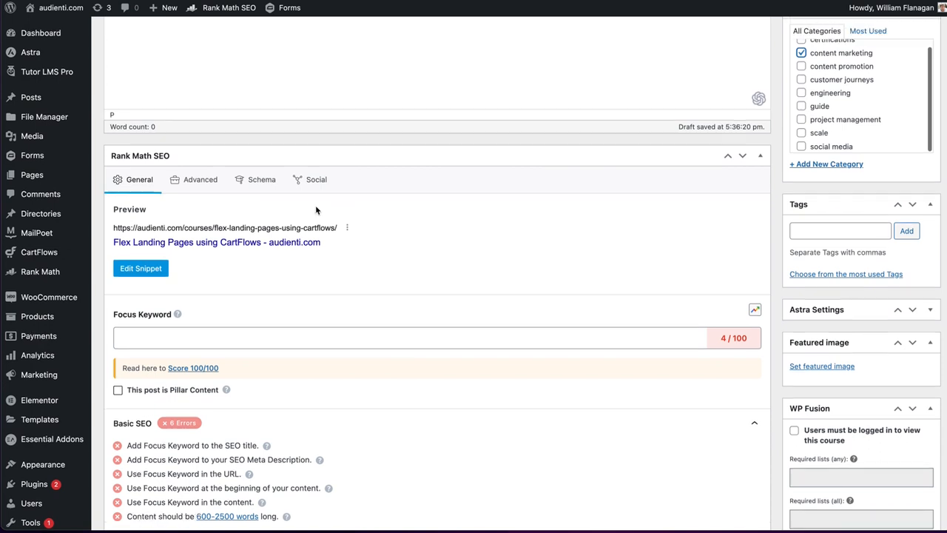
- Set flex-landing-pages-on-Cartflows.png from the media library as the course's featured image
click(837, 399)
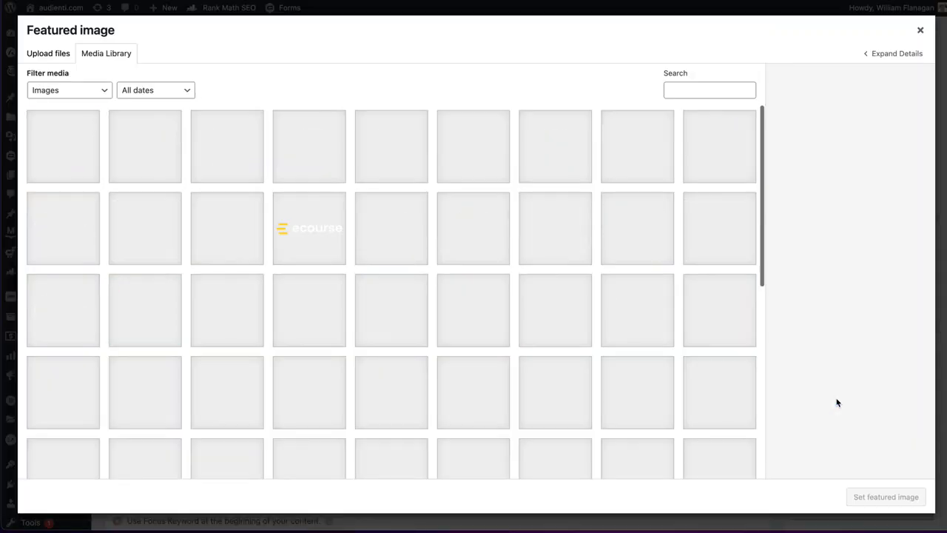
click(39, 148)
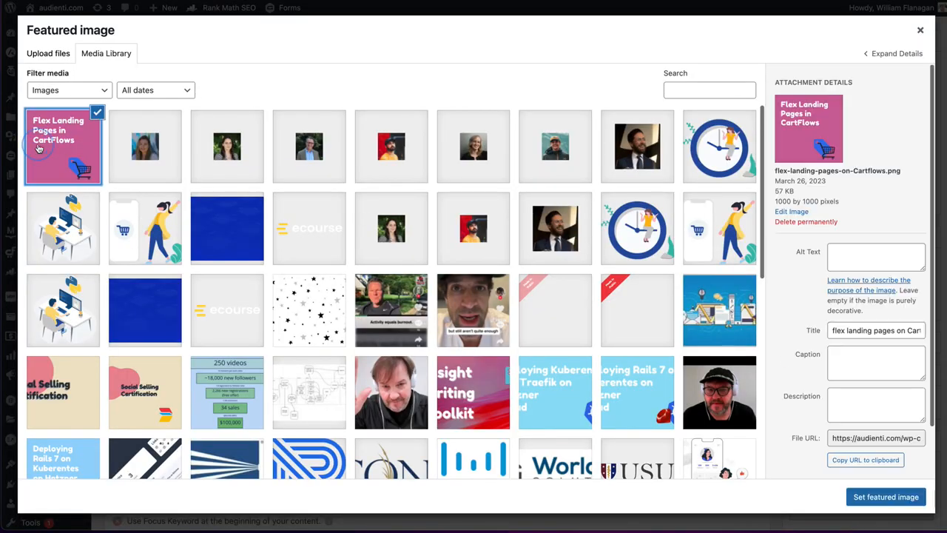
click(857, 496)
- Add the FLPIC-Subscribed list to the course's "Required lists (not)" setting in WP Fusion
scroll(526, 227, down, 3)
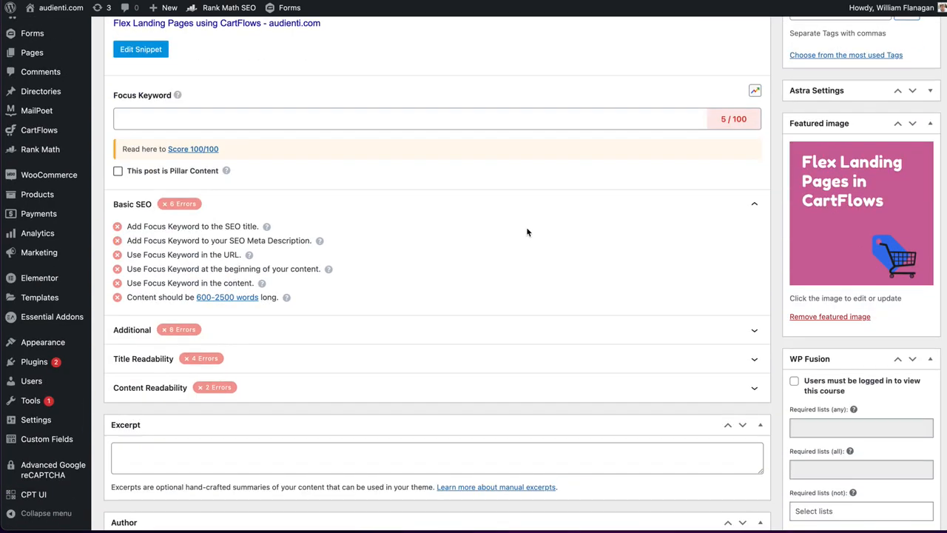
scroll(527, 233, down, 2)
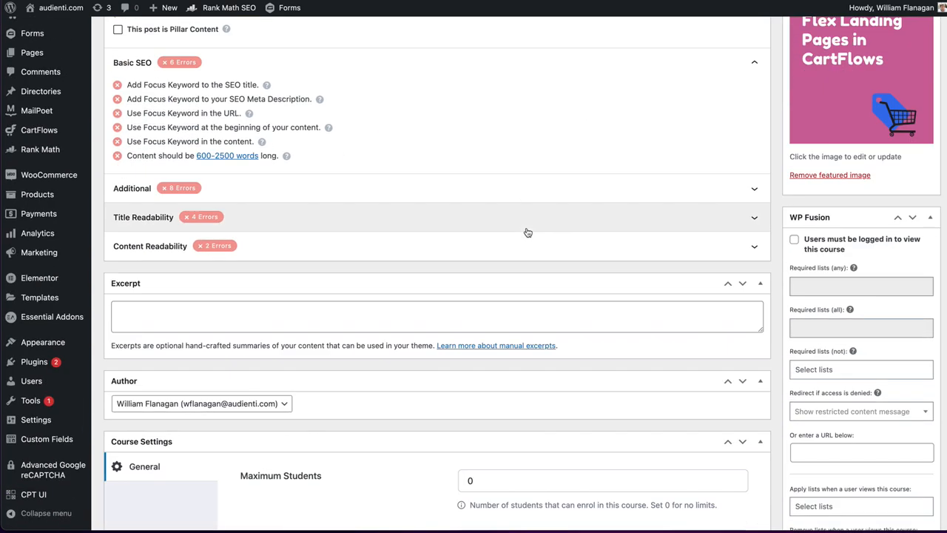
scroll(526, 232, down, 2)
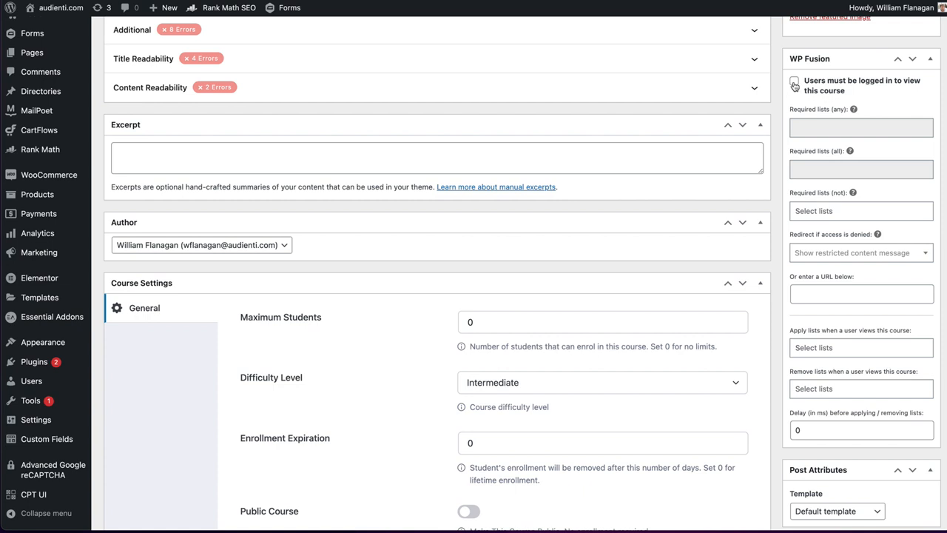
click(821, 212)
text(fl)
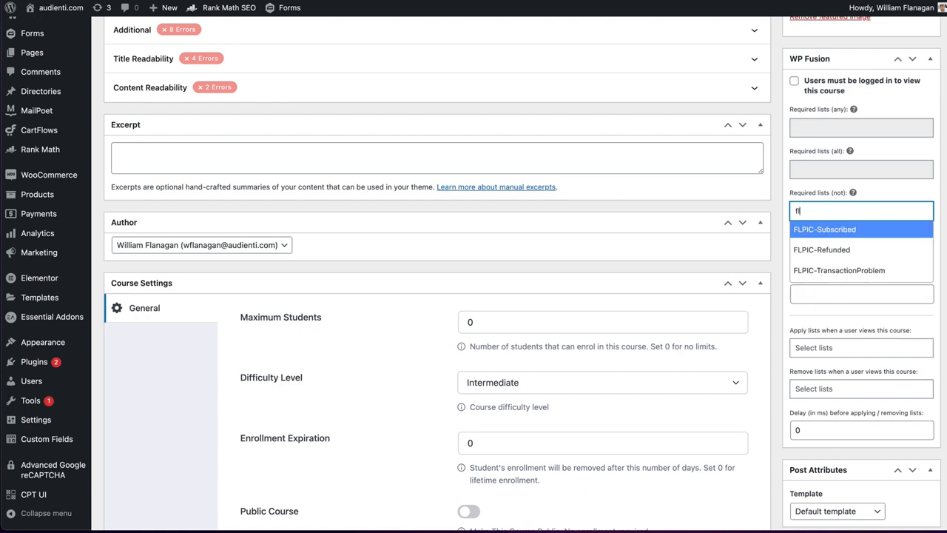
click(823, 231)
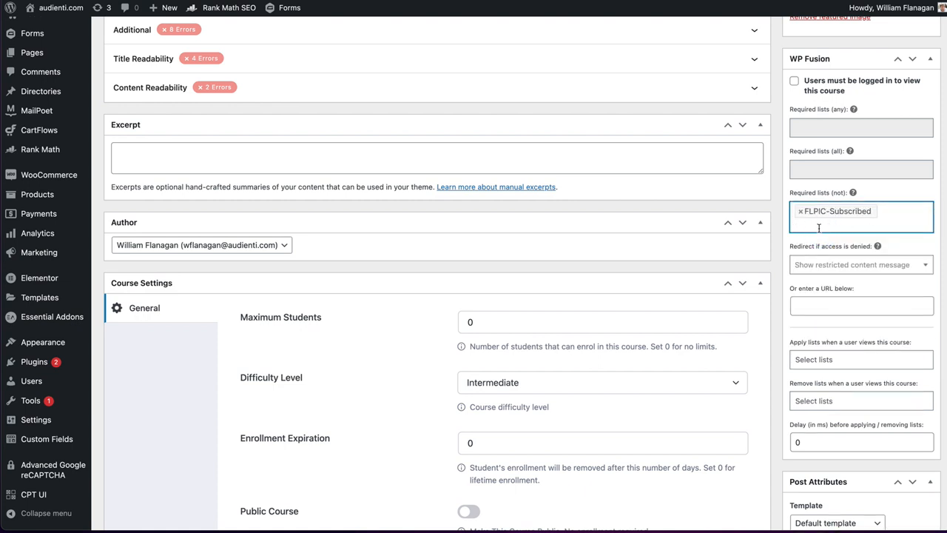
- Paste the copied checkout page address as the WP Fusion redirect URL for denied access
scroll(823, 208, down, 1)
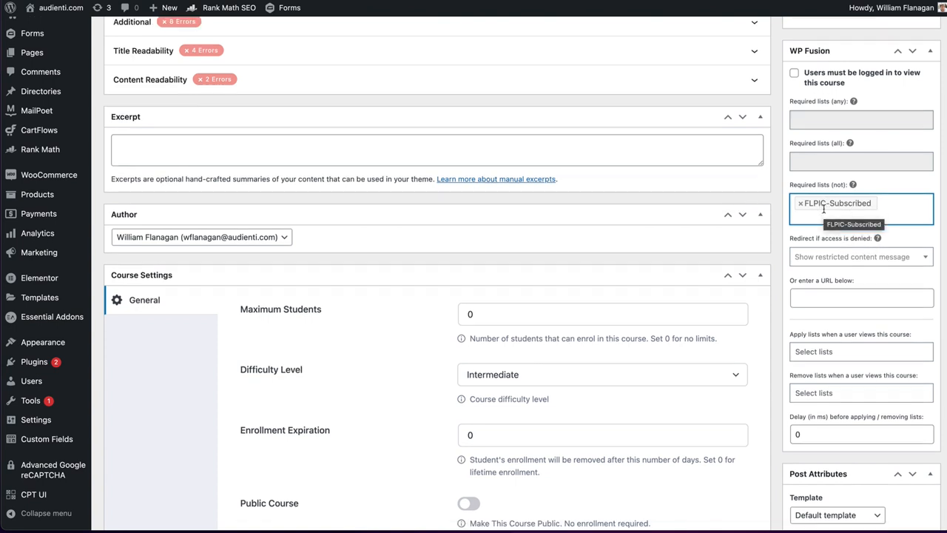
scroll(824, 209, down, 3)
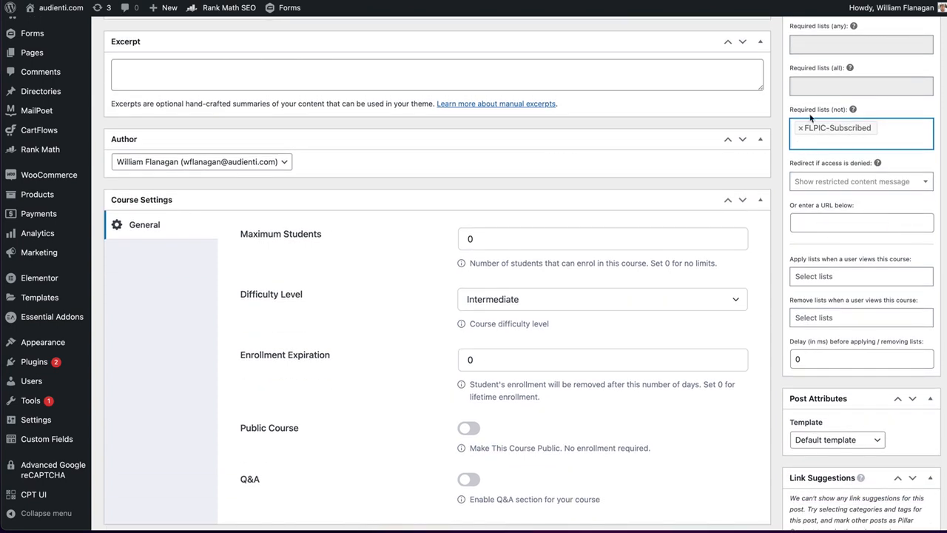
click(807, 225)
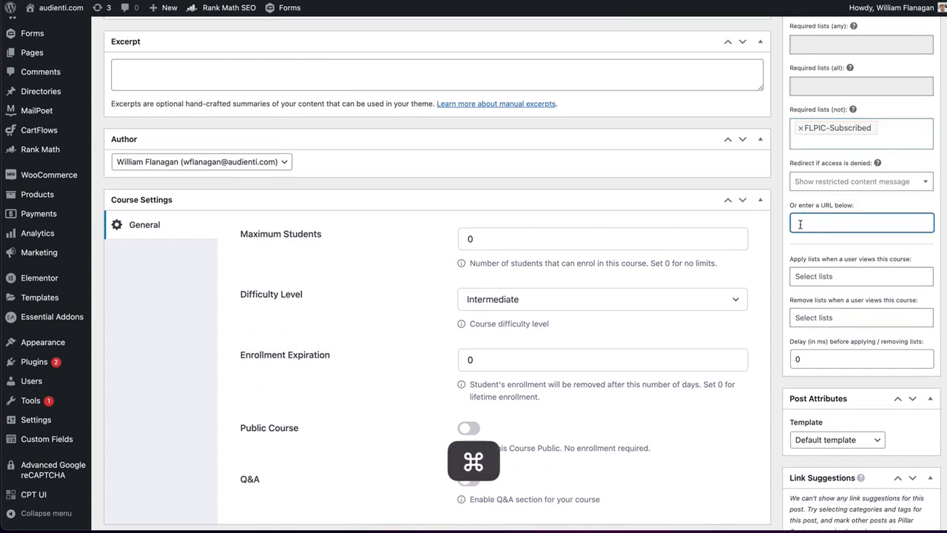
key(super+v)
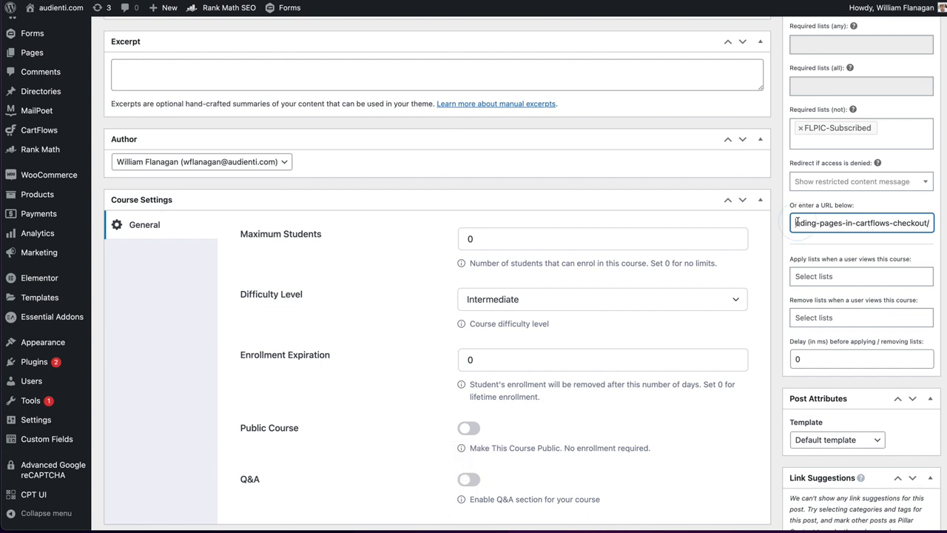
- Review the WP Fusion access rules and look over the course's product, course builder, video and additional data sections
scroll(890, 222, down, 1)
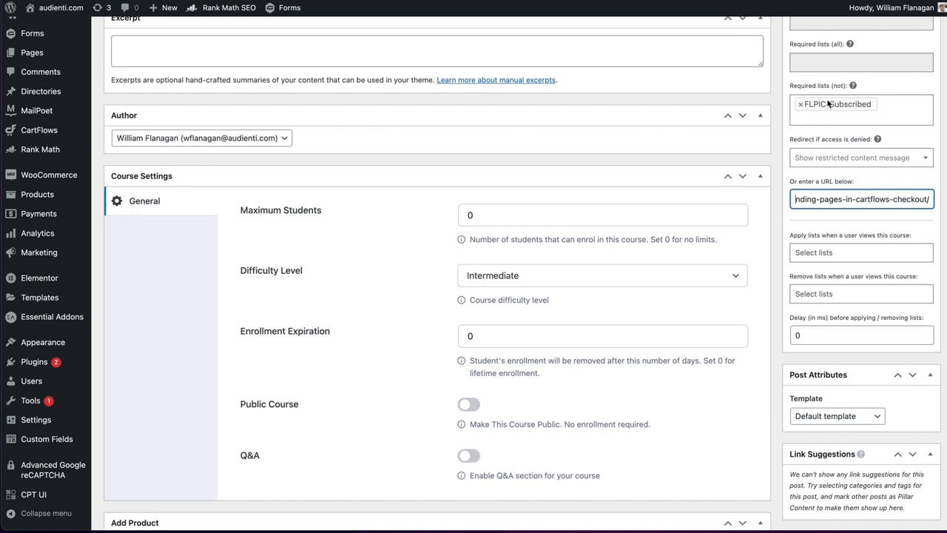
scroll(828, 104, up, 5)
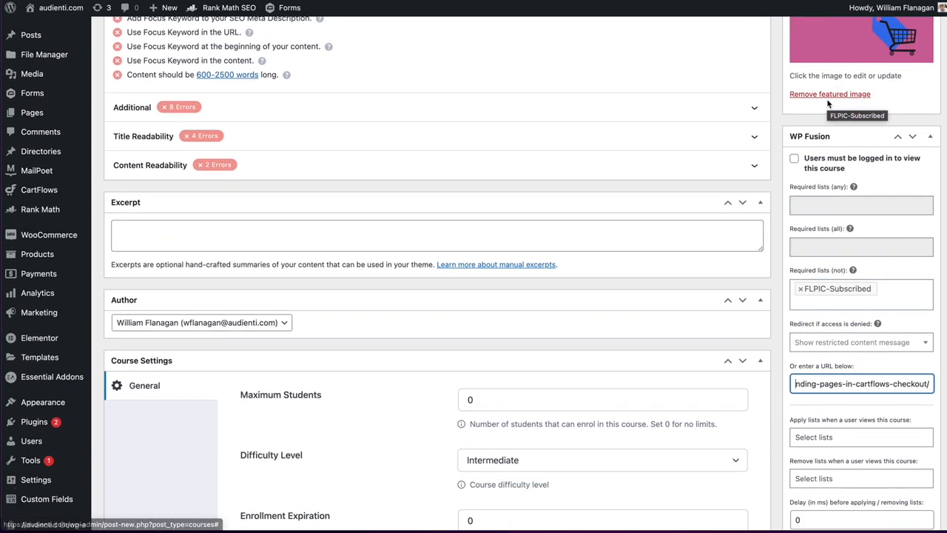
scroll(828, 104, down, 1)
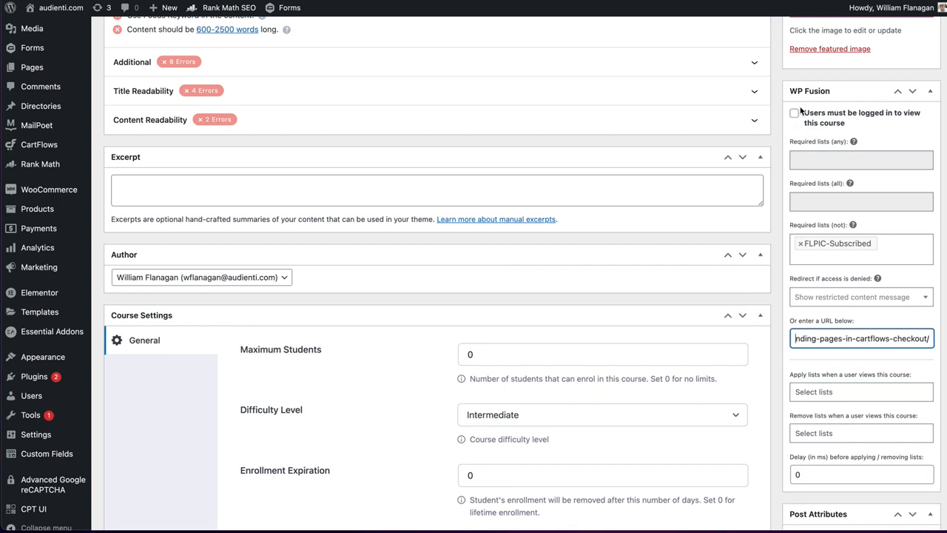
scroll(800, 111, down, 4)
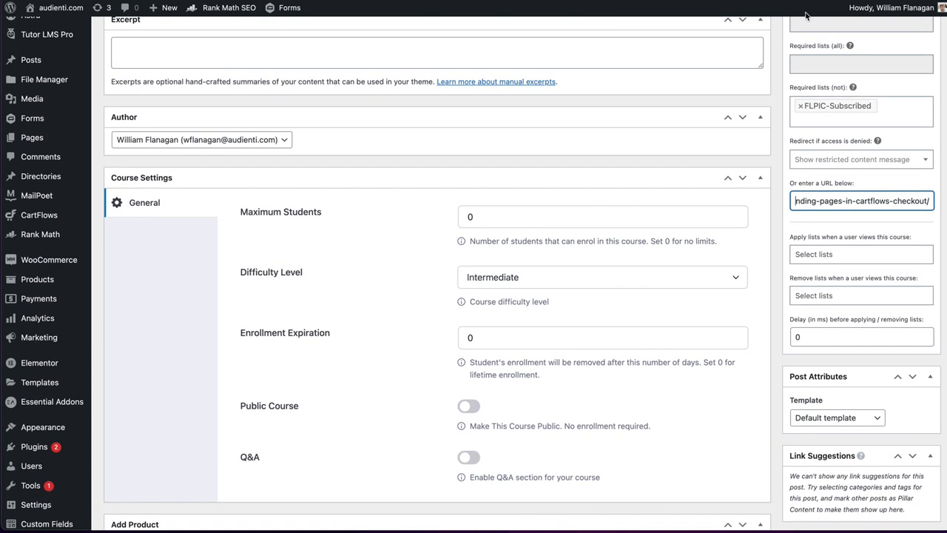
scroll(810, 97, up, 2)
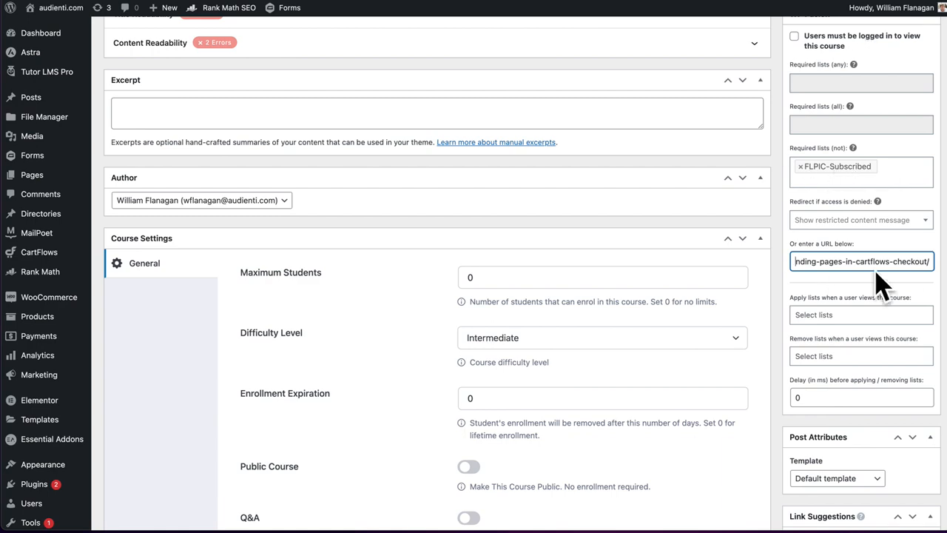
scroll(854, 268, down, 10)
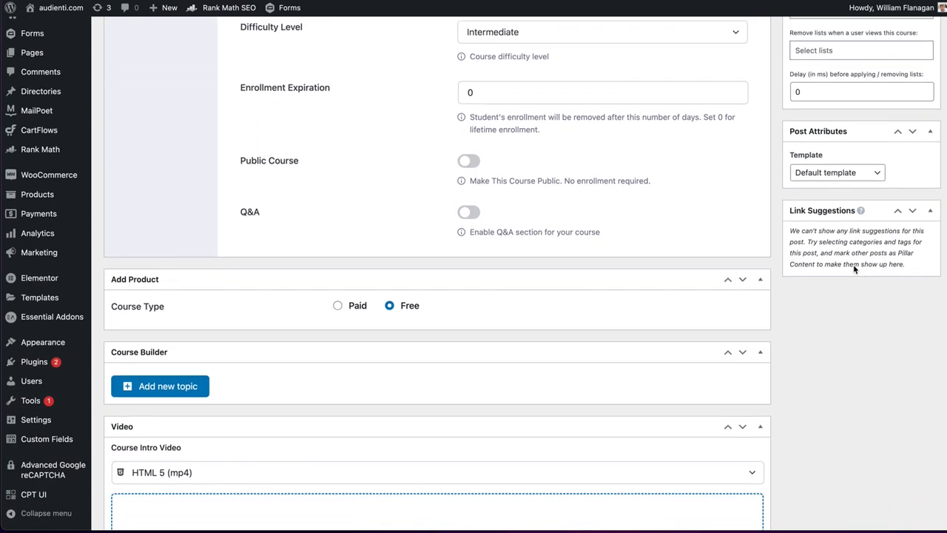
scroll(855, 269, down, 5)
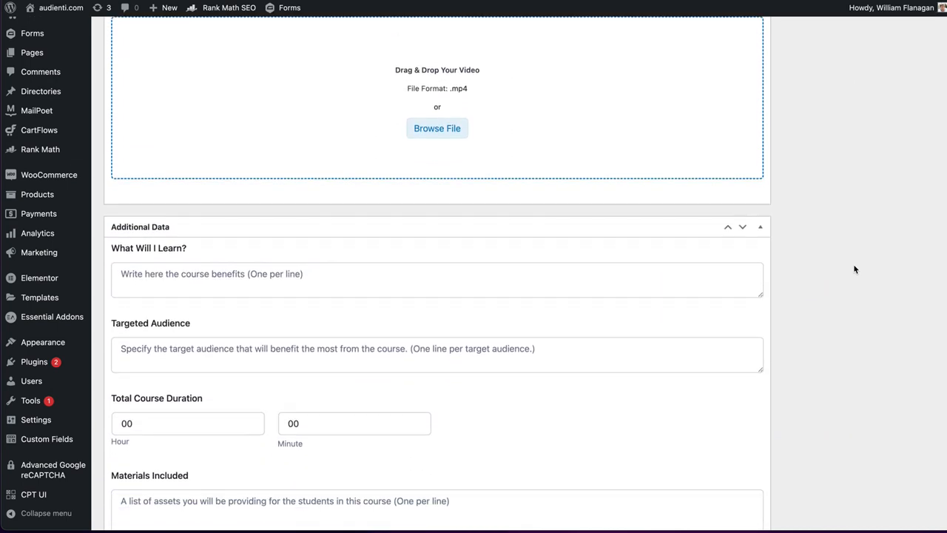
scroll(855, 268, up, 5)
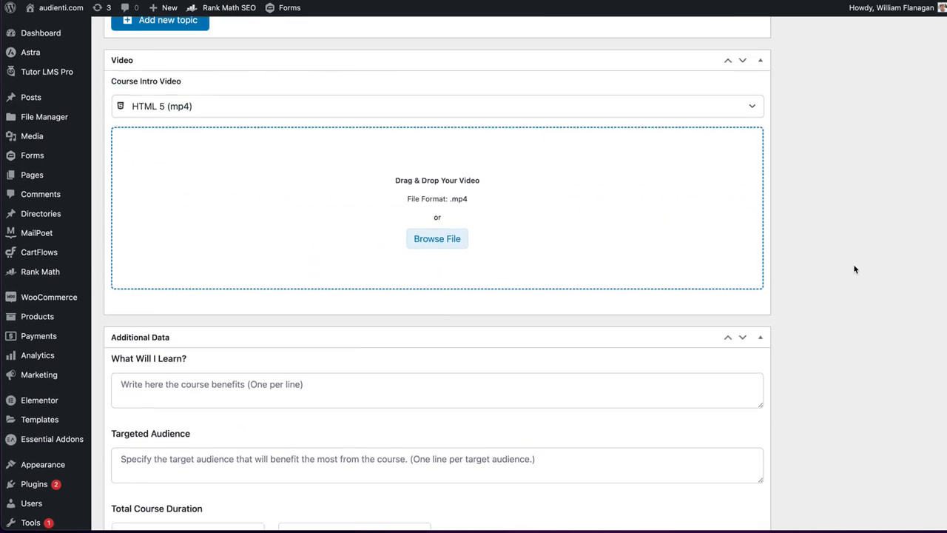
scroll(855, 268, up, 4)
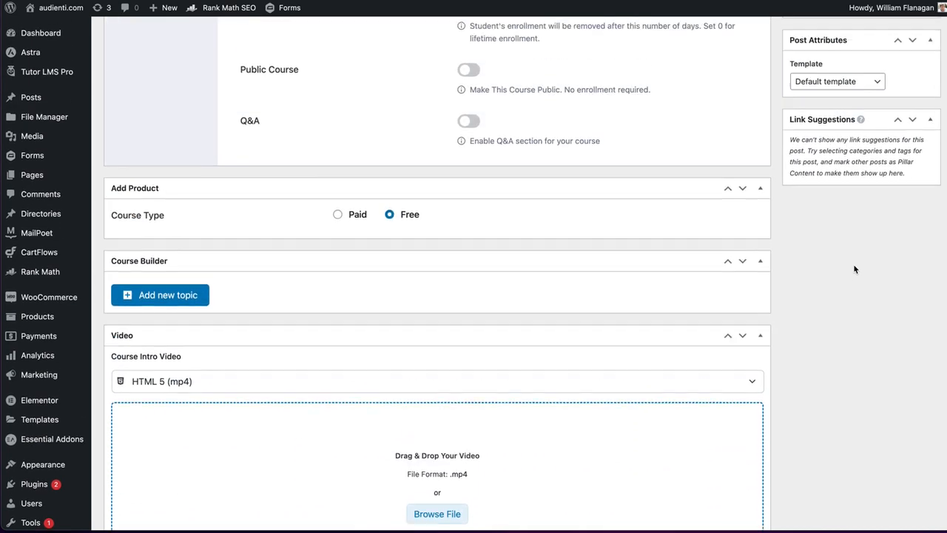
- Enter "How to use Cartflows to build landing pages" as the first benefit under What Will I Learn
scroll(855, 269, down, 5)
scroll(854, 269, down, 5)
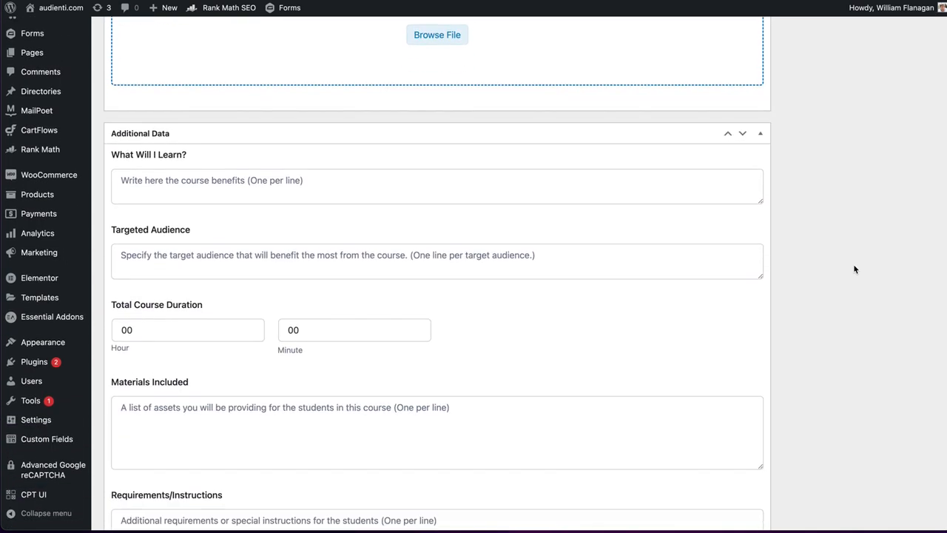
click(257, 110)
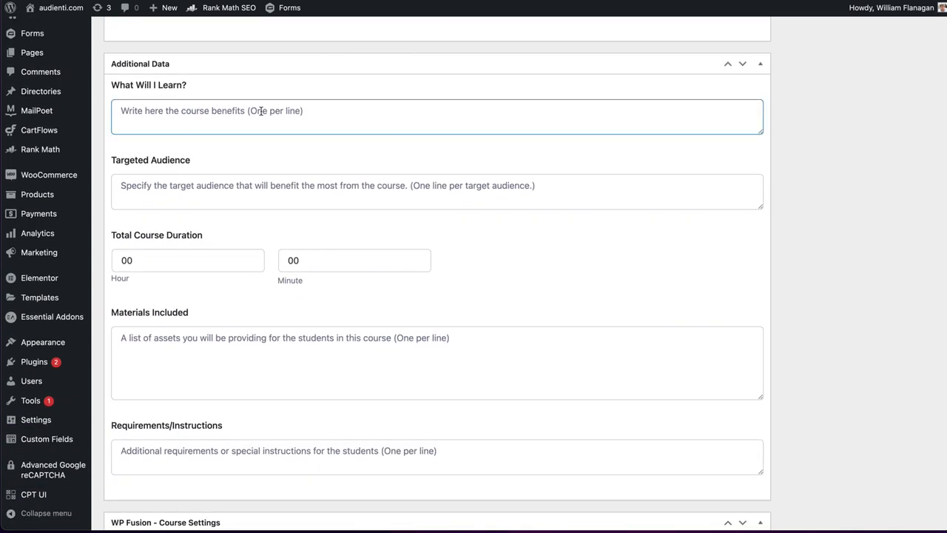
text(How t)
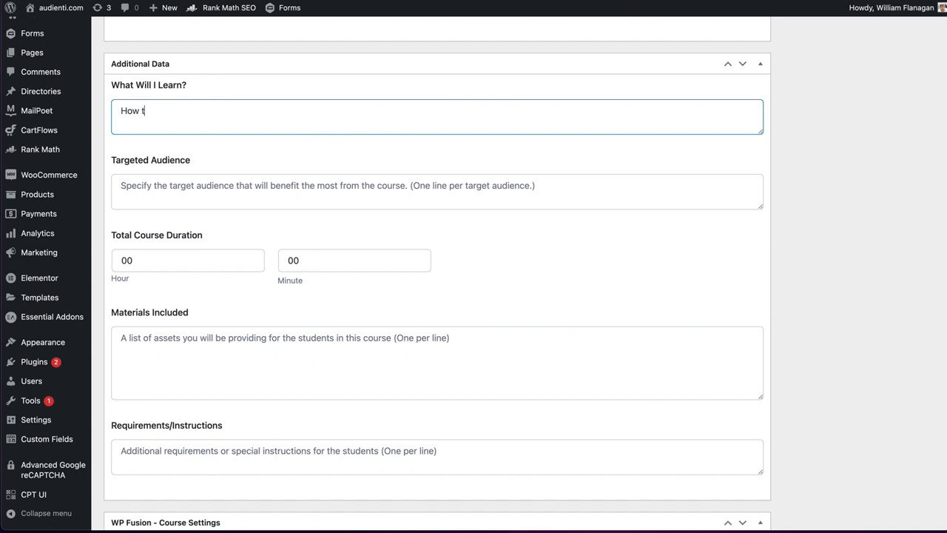
text(o use Cartflows to d)
key(BackSpace)
text(build landing )
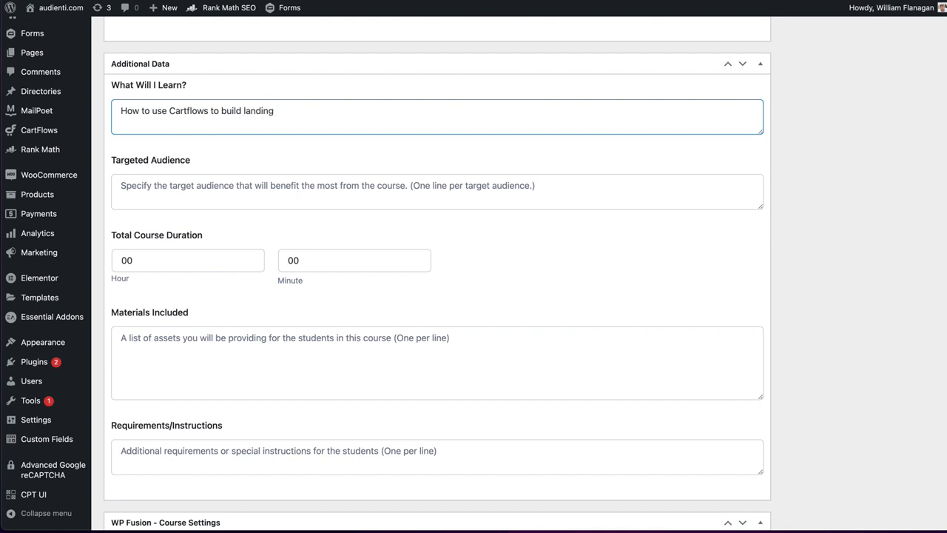
text(page)
key(Return)
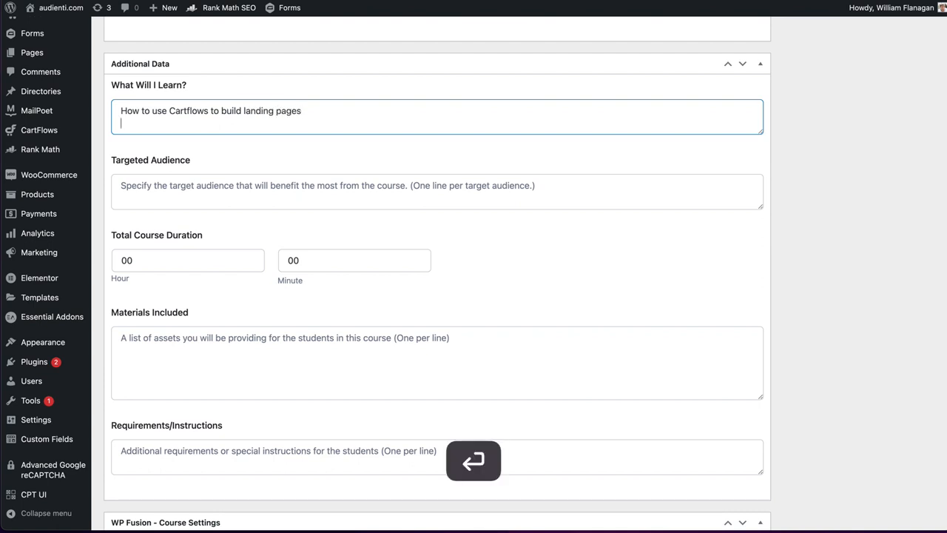
- Add a second course benefit line reading "How to modify existing Section-based layouts to the new container-based layout formats"
text(How to )
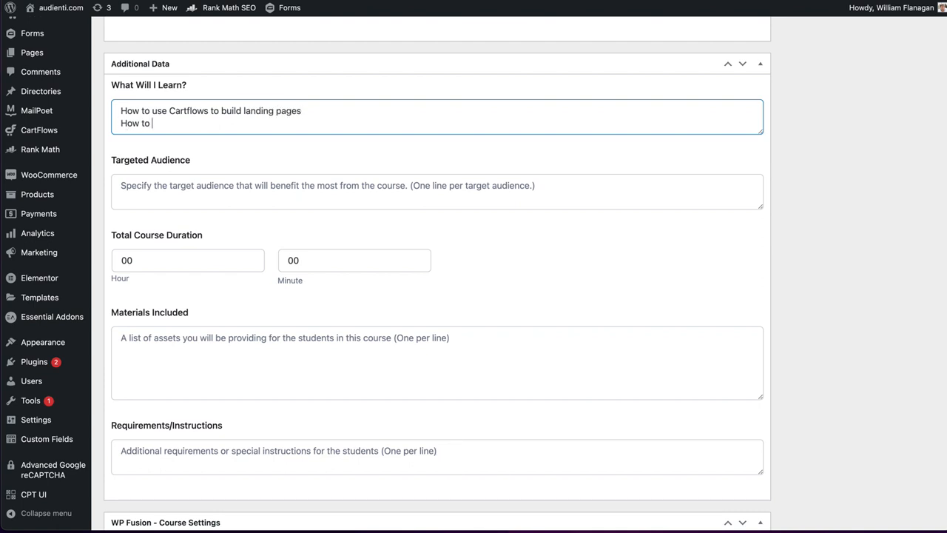
text(modify existing Section-)
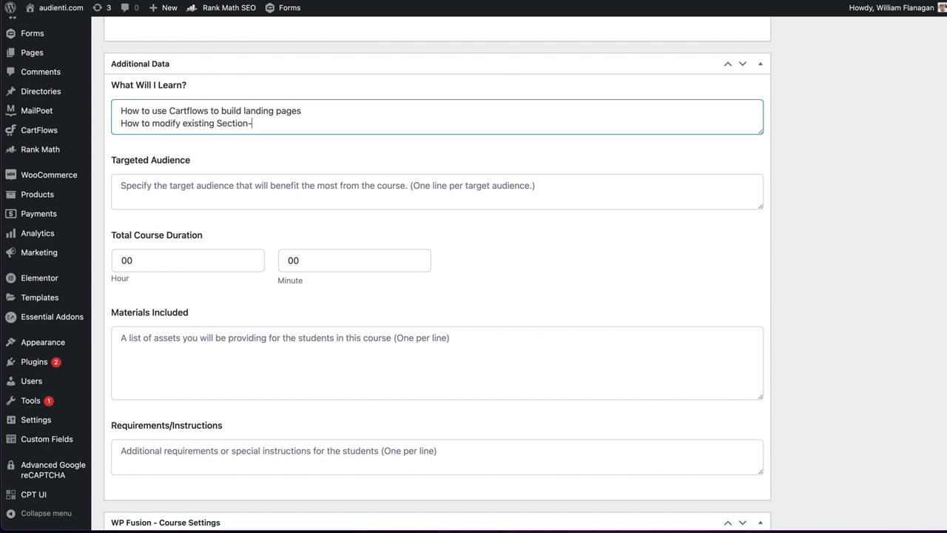
text(based layouts to t)
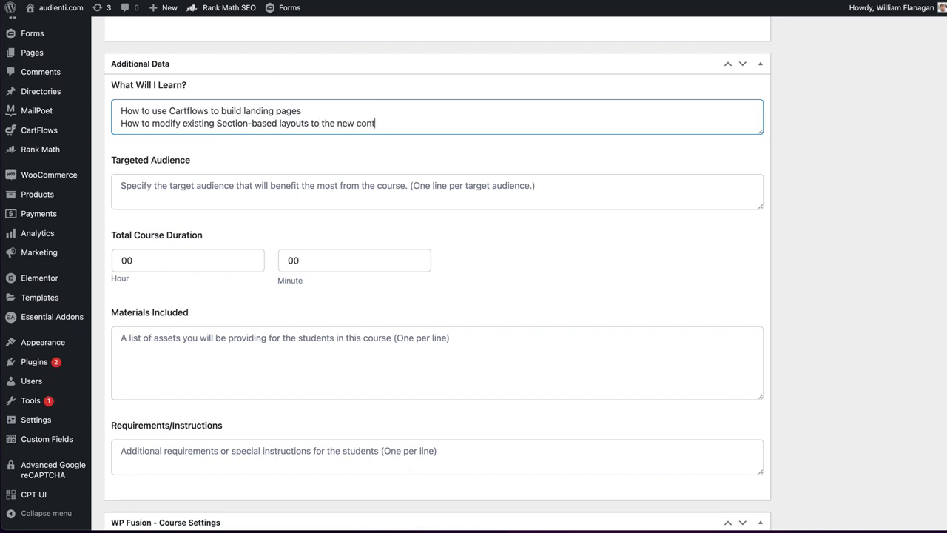
text(he new conaiainer-based layout formats)
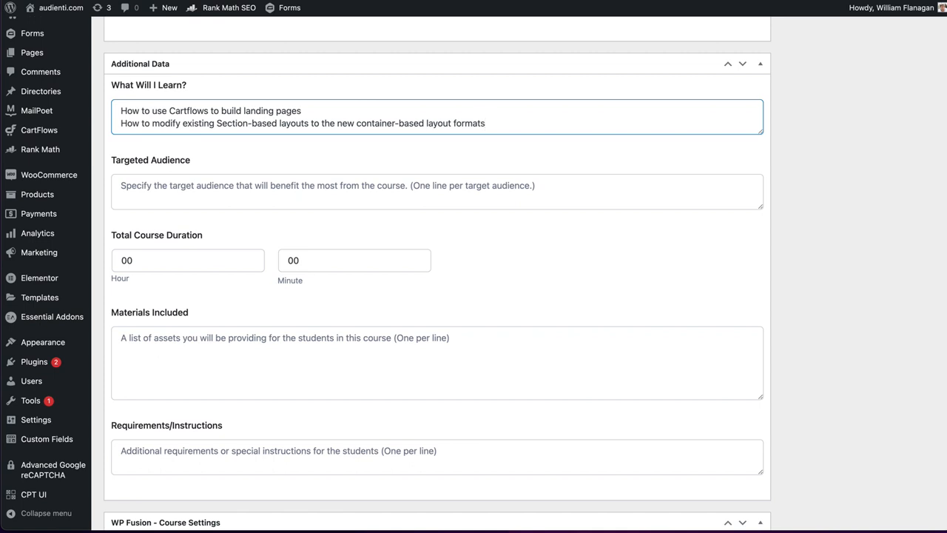
- Describe the targeted audience as website developers or entrepreneurs using Cartflows for landing pages
click(155, 191)
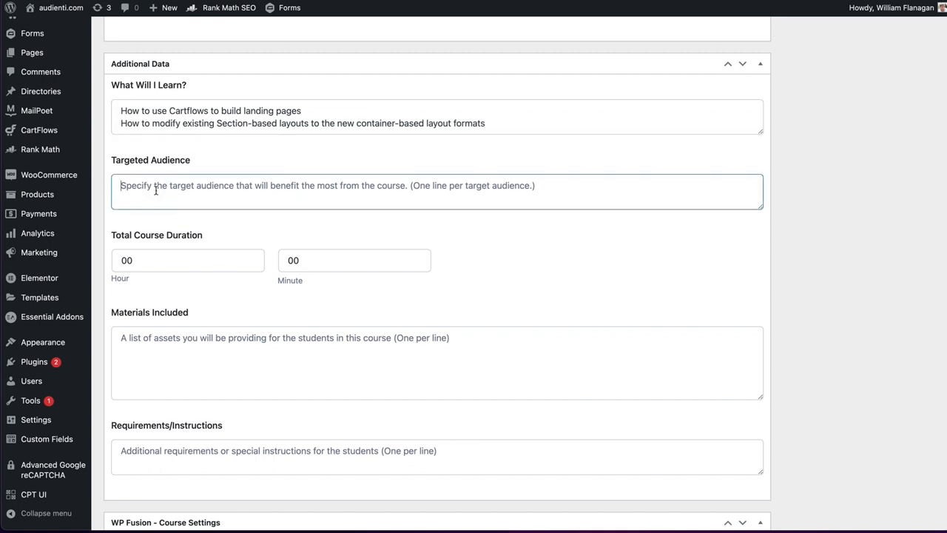
text(Webiste)
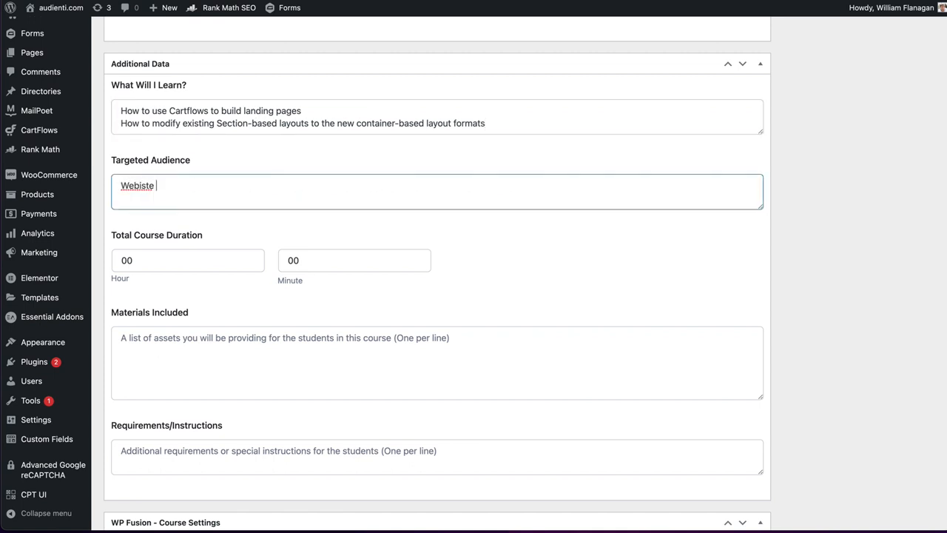
key(BackSpace)
key(BackSpace)
key(BackSpace)
key(BackSpace)
key(BackSpace)
text(site developers that are)
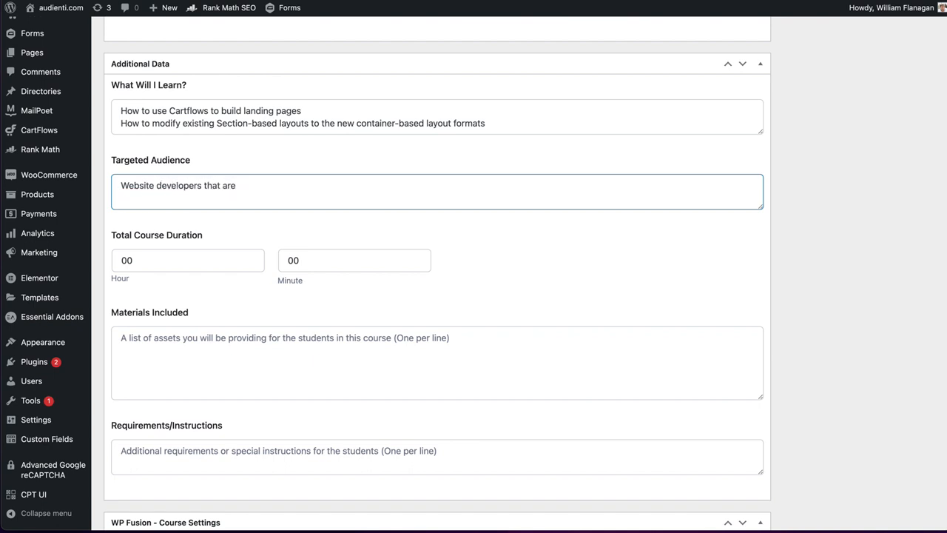
key(BackSpace)
key(BackSpace)
key(BackSpace)
key(BackSpace)
key(BackSpace)
key(BackSpace)
key(BackSpace)
key(BackSpace)
text(or entreprenurs using )
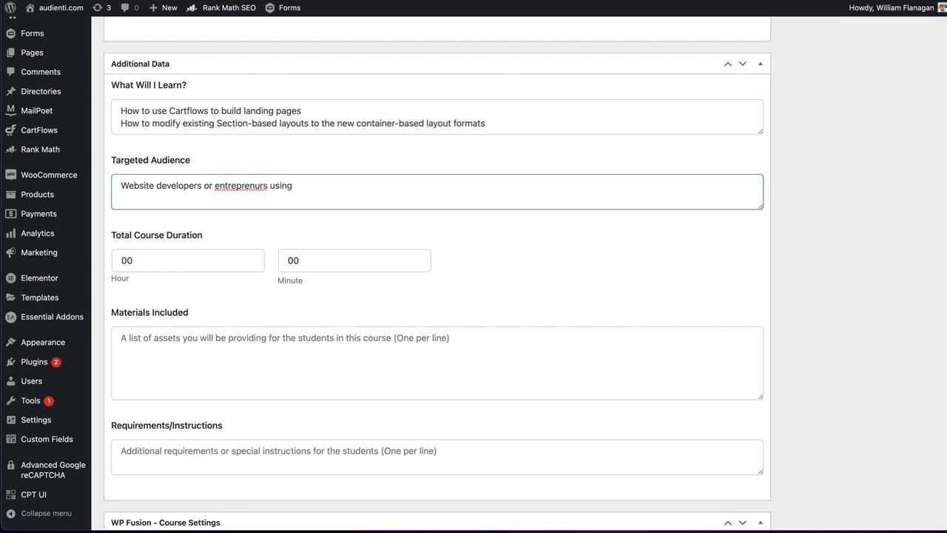
text(Cartflows vfor landing pa)
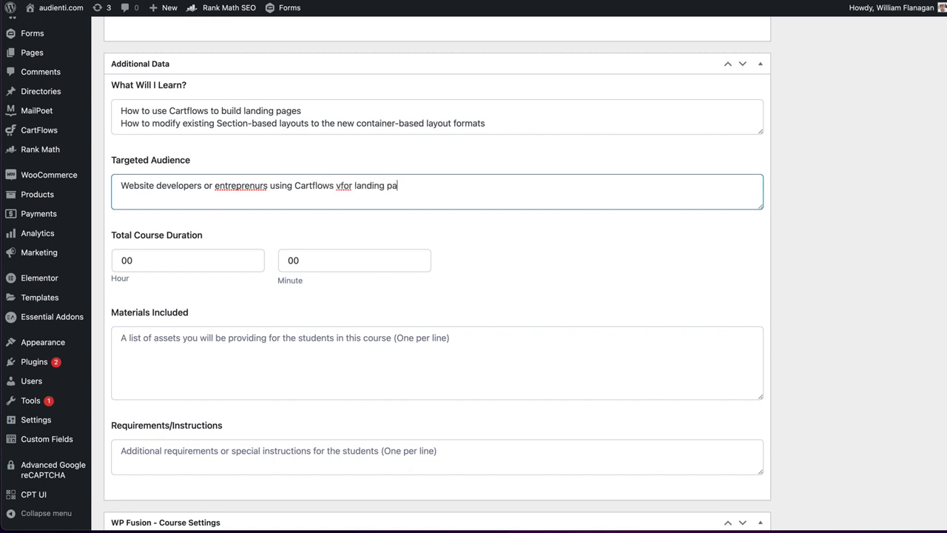
text(ges.)
- Correct the spelling of "entrepreneurs" and "for" in the targeted audience line
right_click(253, 185)
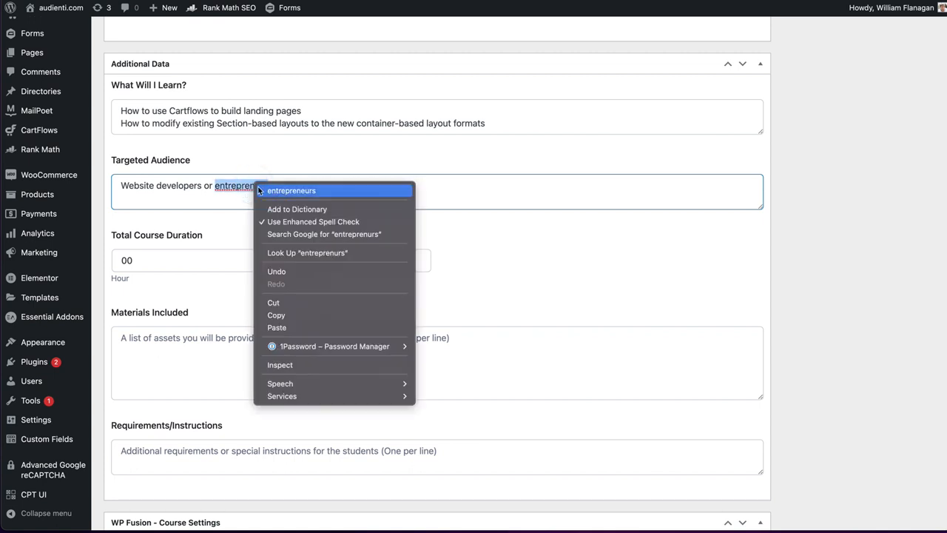
click(319, 192)
click(347, 185)
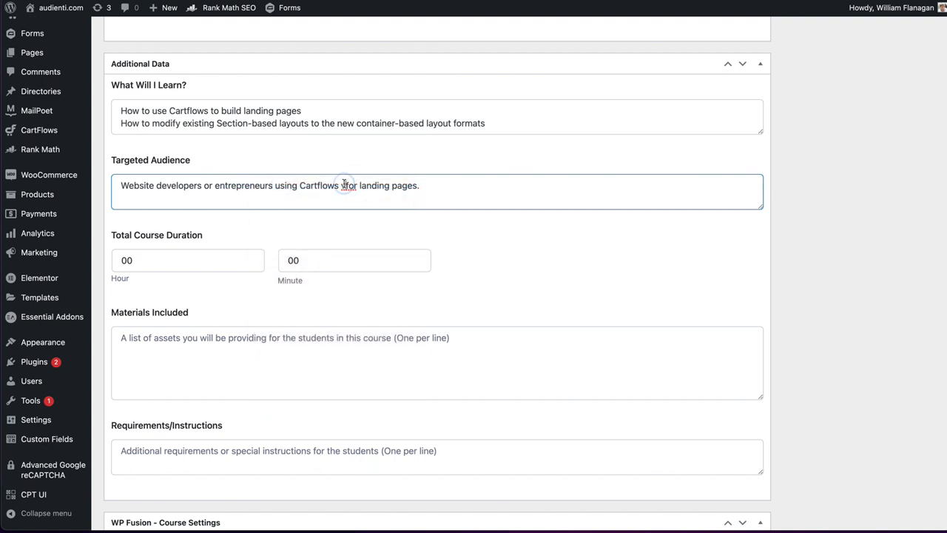
key(BackSpace)
- List "Videos", "A template for building landing pages" and "Presentation materials" on separate lines as the materials included
scroll(192, 187, down, 5)
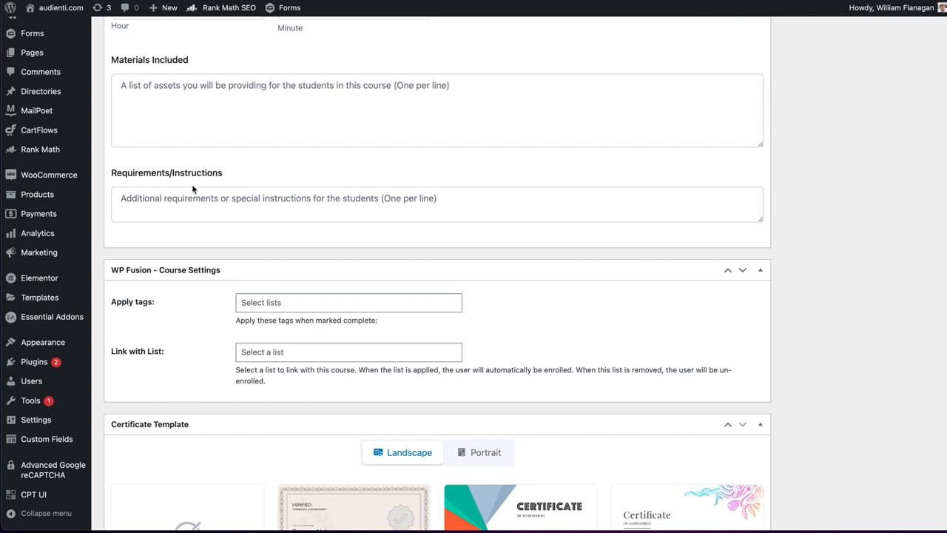
scroll(192, 190, down, 2)
scroll(193, 186, down, 2)
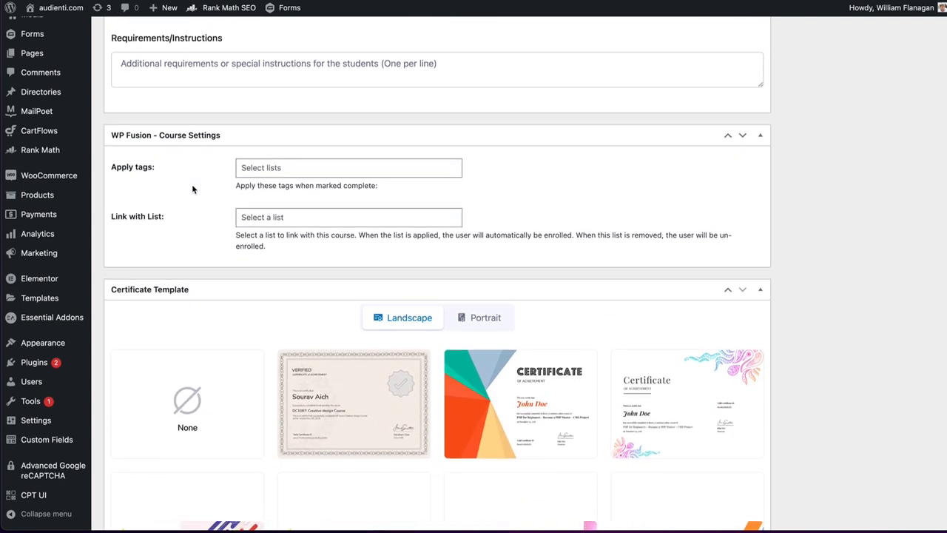
scroll(193, 185, up, 5)
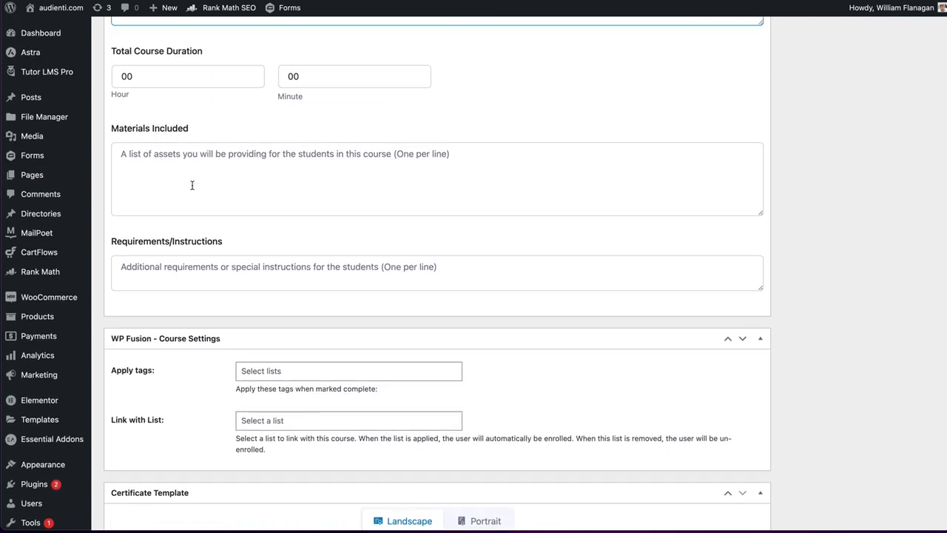
click(211, 155)
text(Videos)
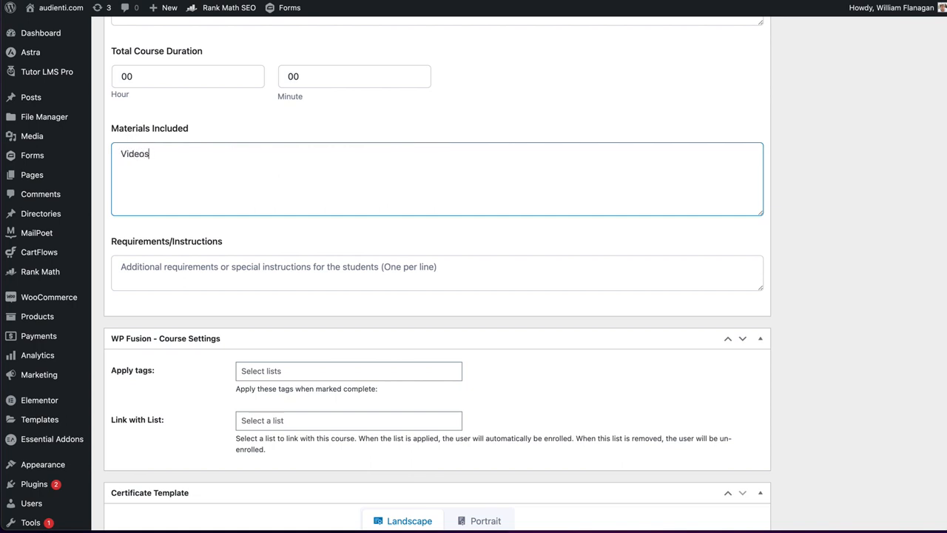
key(Return)
text(A template for building landing pages)
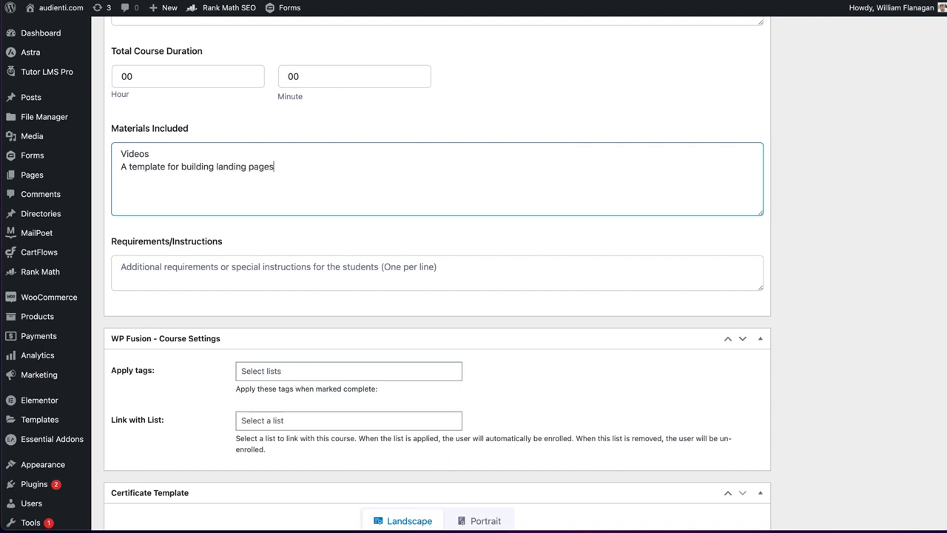
key(Return)
text(Presentation materials)
- Choose the landscape certificate template with the ornate border and the Verified heading for the course
scroll(247, 131, down, 7)
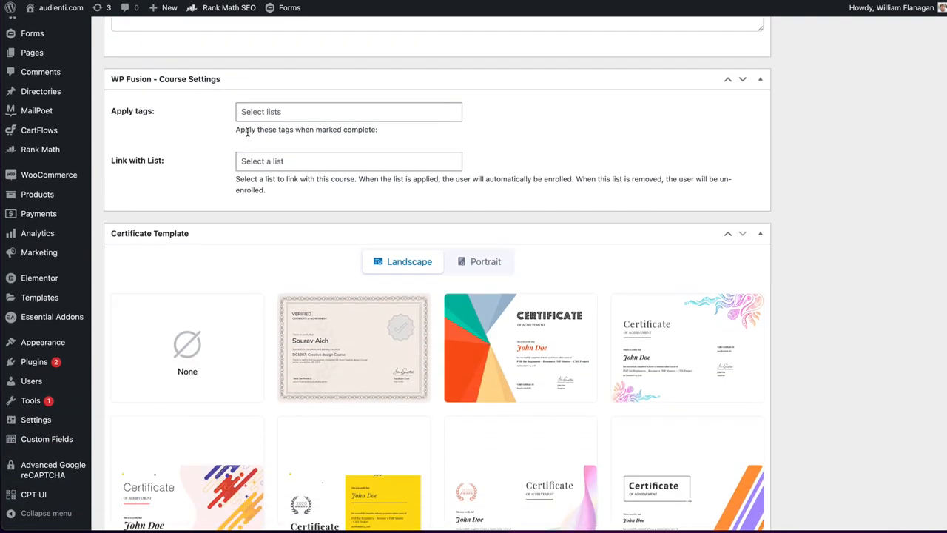
scroll(248, 131, down, 4)
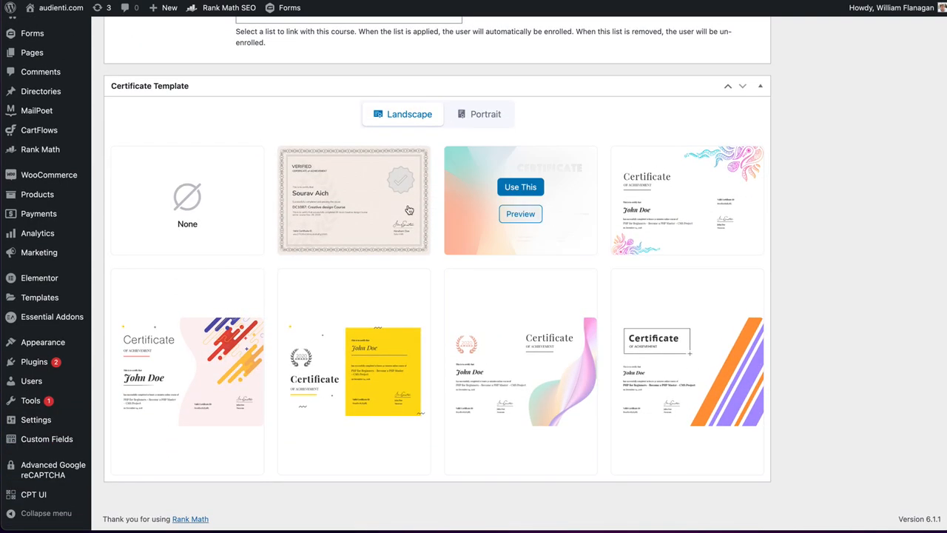
click(313, 193)
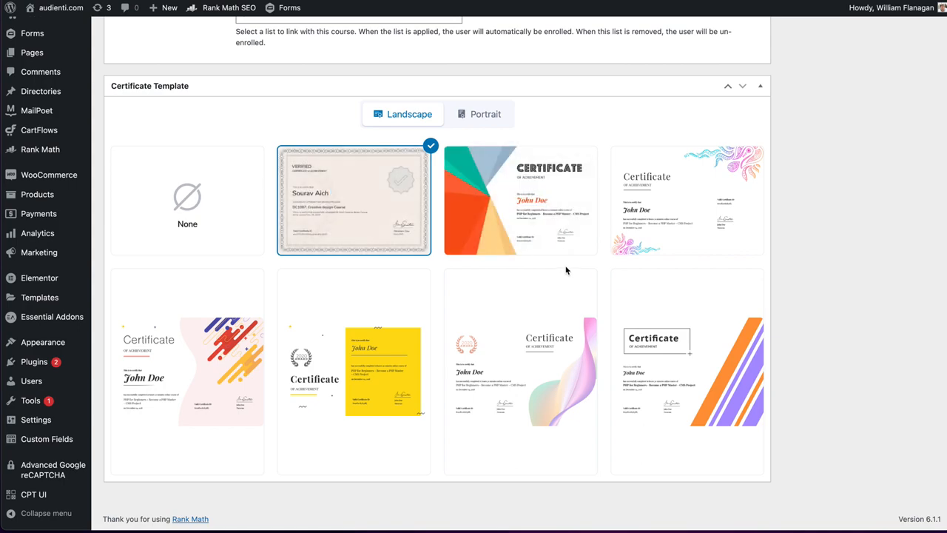
- Publish the Flex Landing Pages using CartFlows course
scroll(568, 269, up, 8)
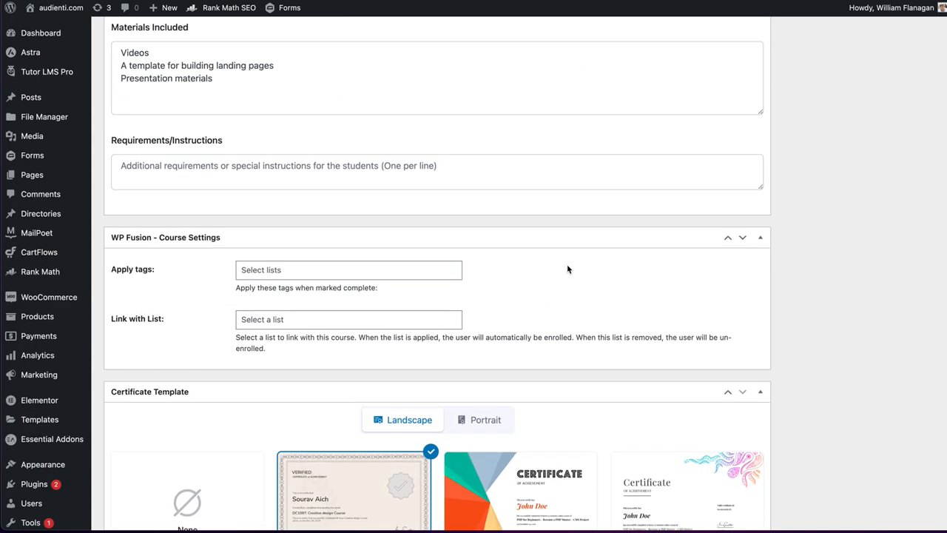
scroll(568, 269, up, 20)
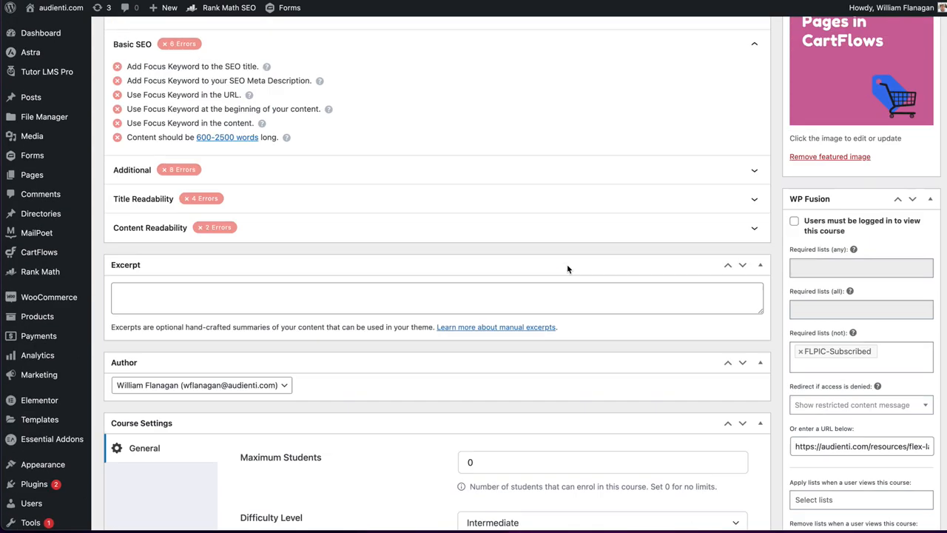
scroll(567, 269, up, 5)
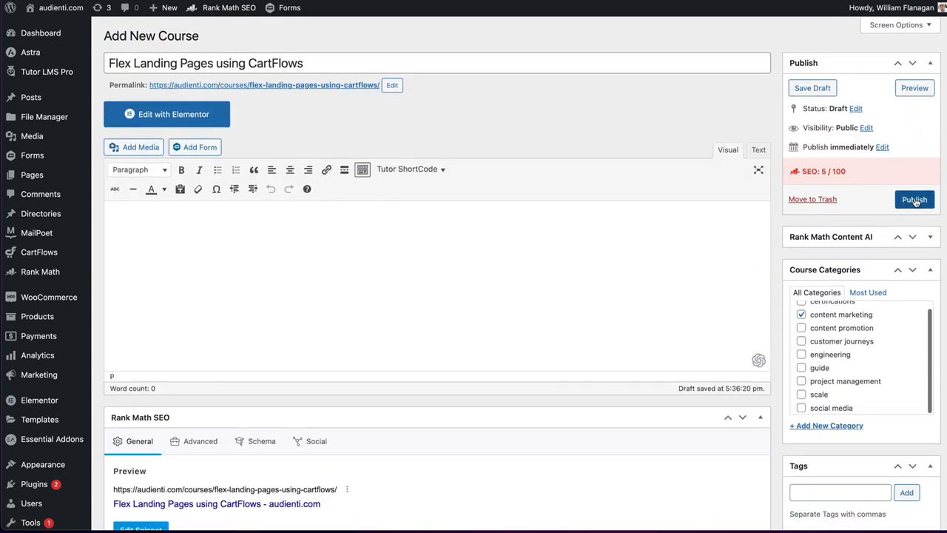
click(914, 200)
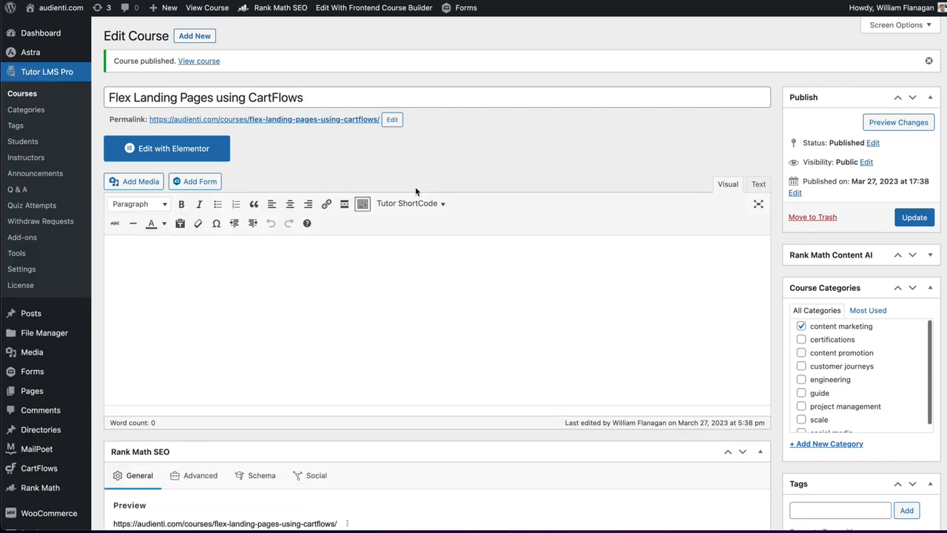
- Review the published course's SEO, course settings, additional data, WP Fusion and certificate template sections
scroll(415, 191, down, 7)
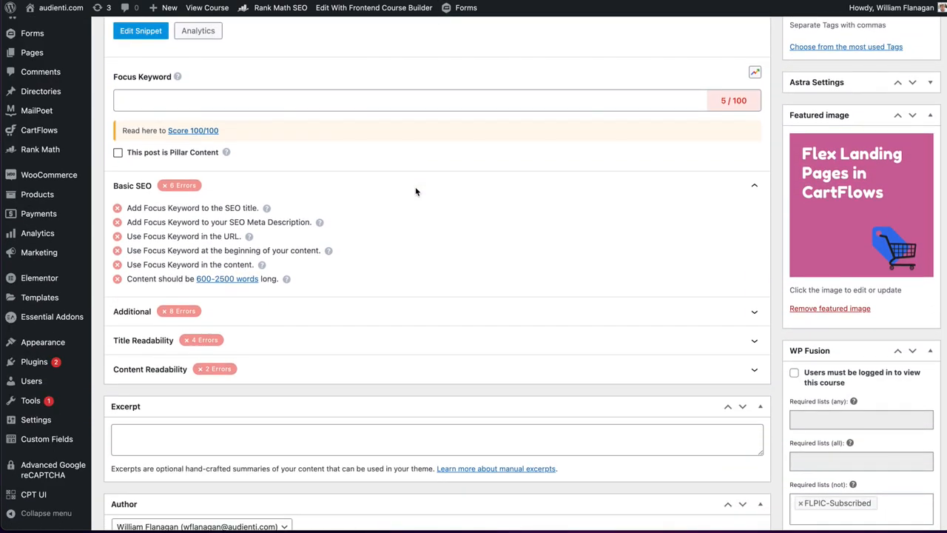
scroll(415, 191, down, 6)
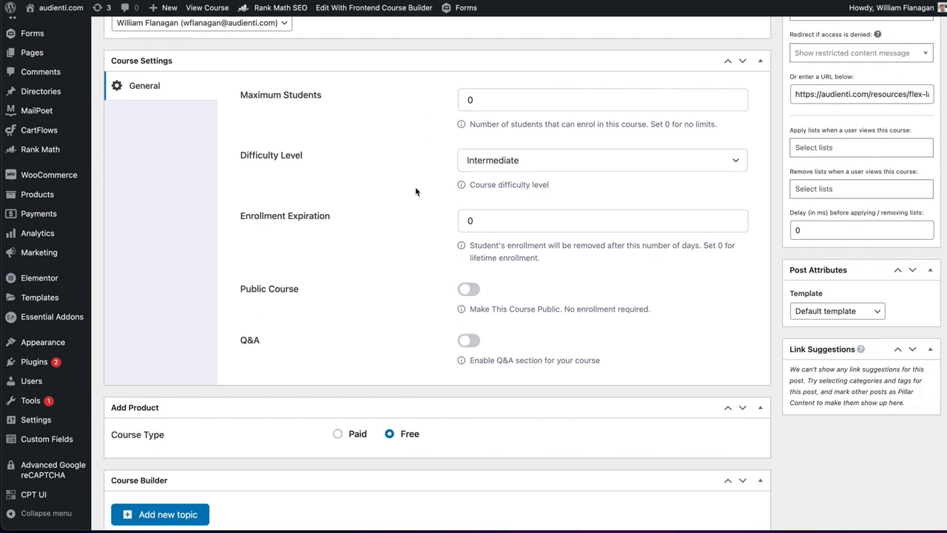
scroll(415, 190, down, 5)
scroll(415, 191, down, 3)
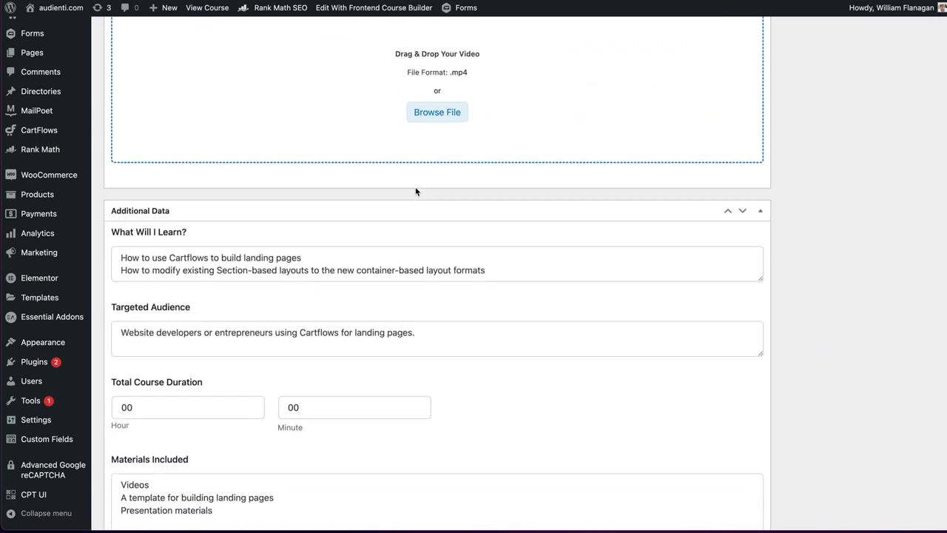
scroll(415, 192, down, 3)
scroll(415, 191, down, 4)
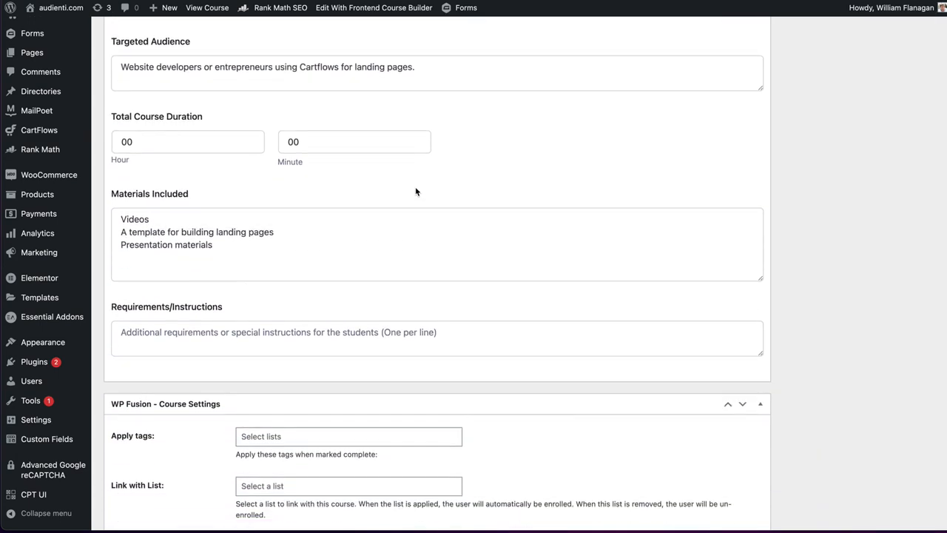
scroll(415, 191, down, 2)
scroll(415, 191, up, 7)
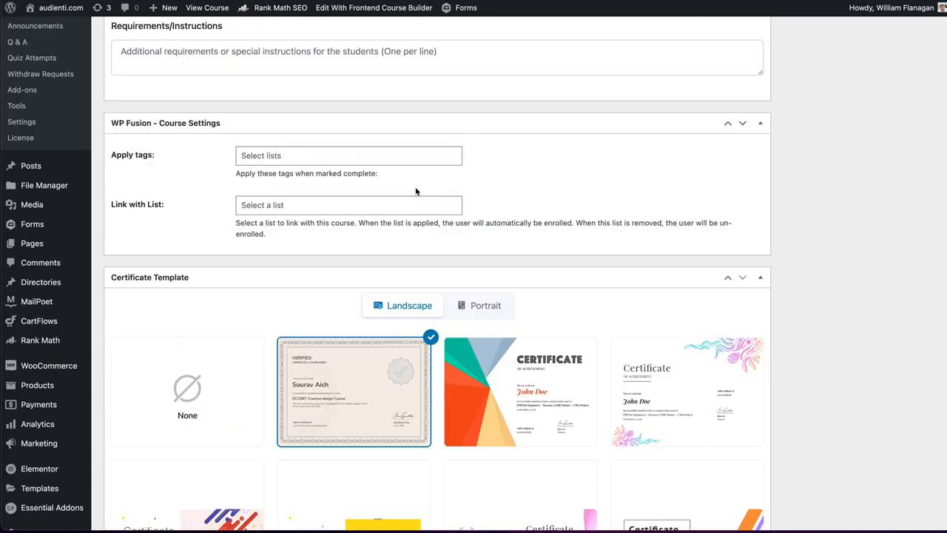
scroll(415, 191, down, 2)
scroll(415, 192, down, 6)
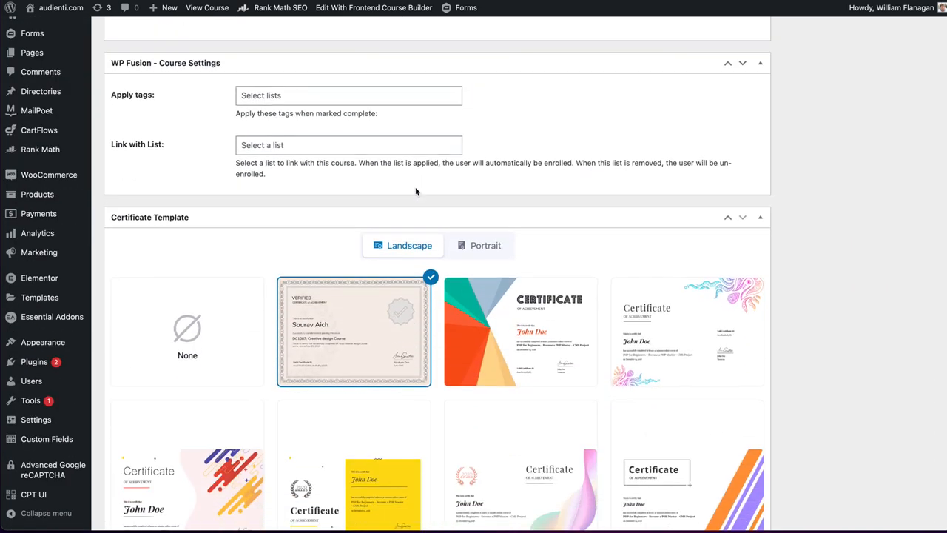
scroll(415, 191, up, 10)
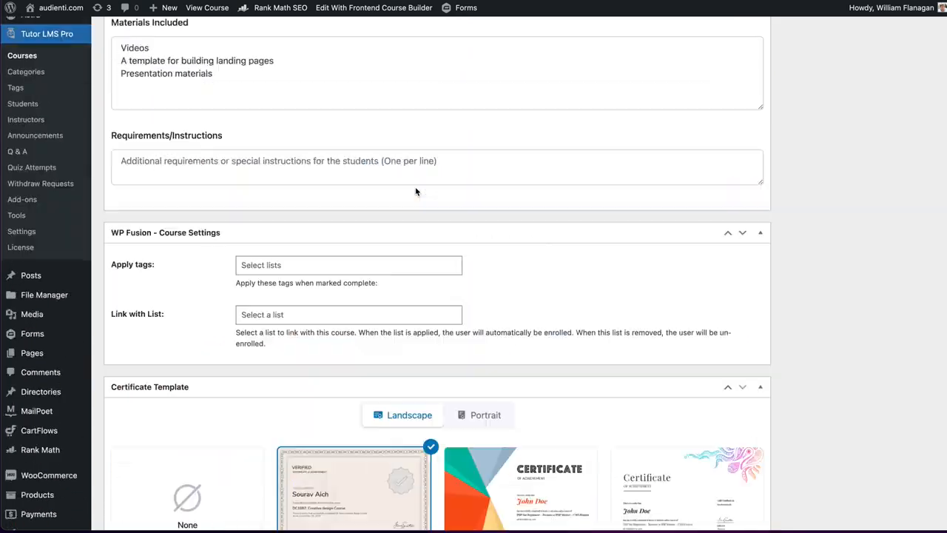
- Add a course builder topic named "Invitation from" followed by the instructor's first name, leaving the summary empty
scroll(415, 191, up, 4)
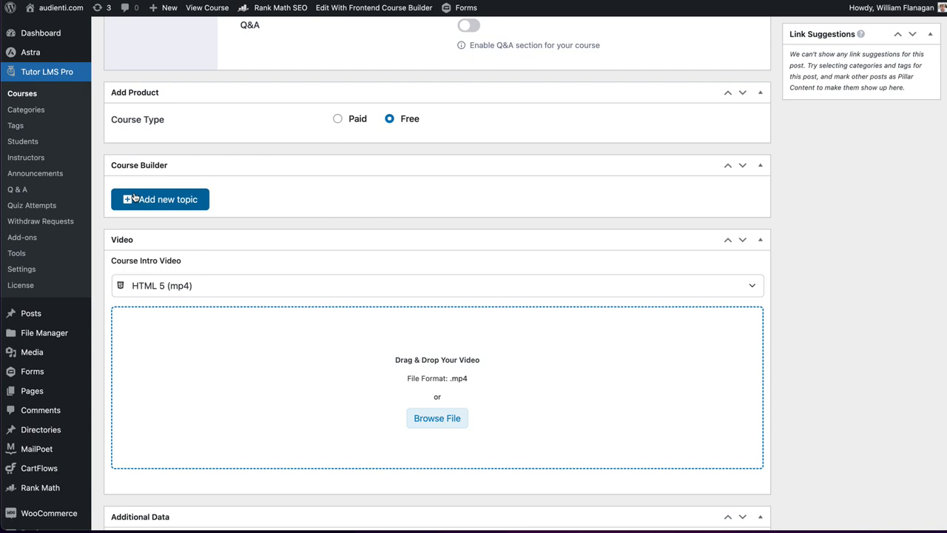
click(170, 199)
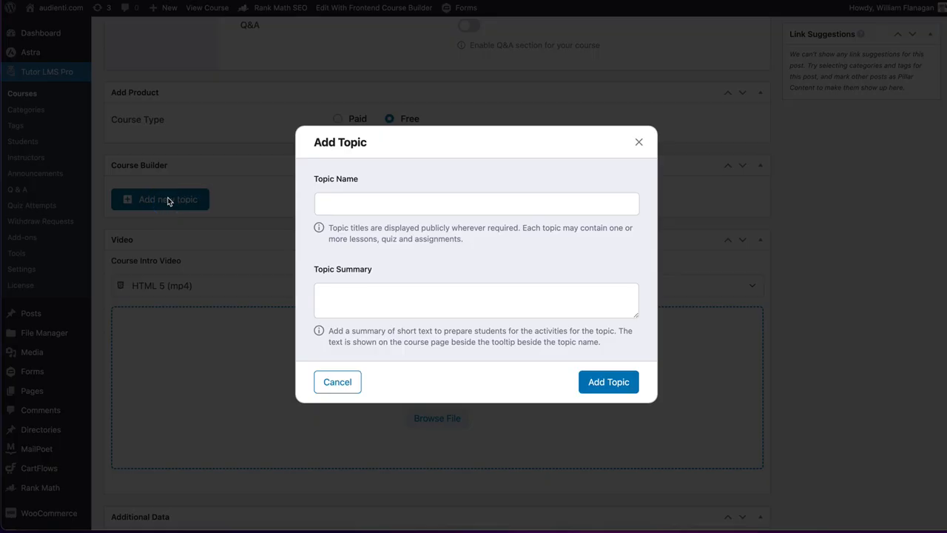
click(385, 204)
text(IN)
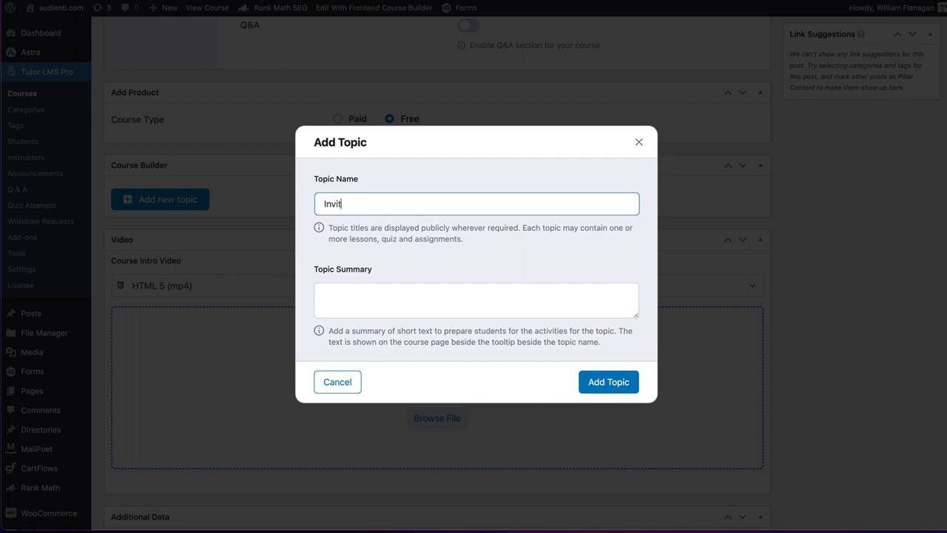
text(vitation from Bo)
key(Tab)
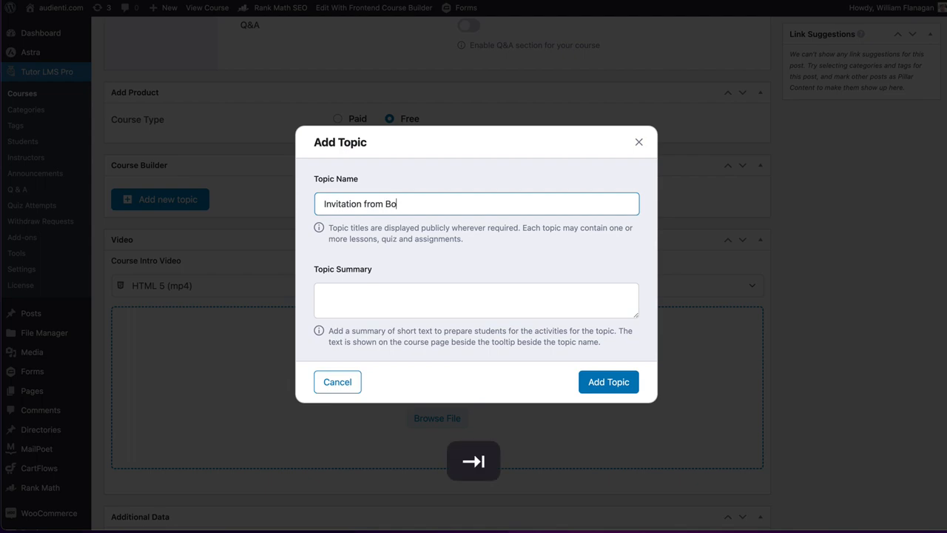
click(601, 382)
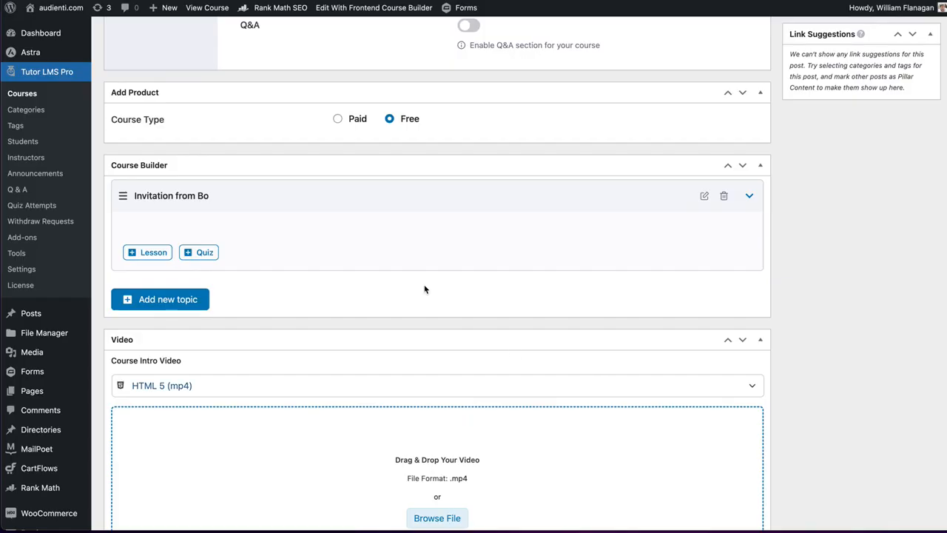
click(749, 197)
click(749, 197)
scroll(886, 186, up, 10)
- Add a second course builder topic named "Course" without a summary
scroll(886, 187, down, 10)
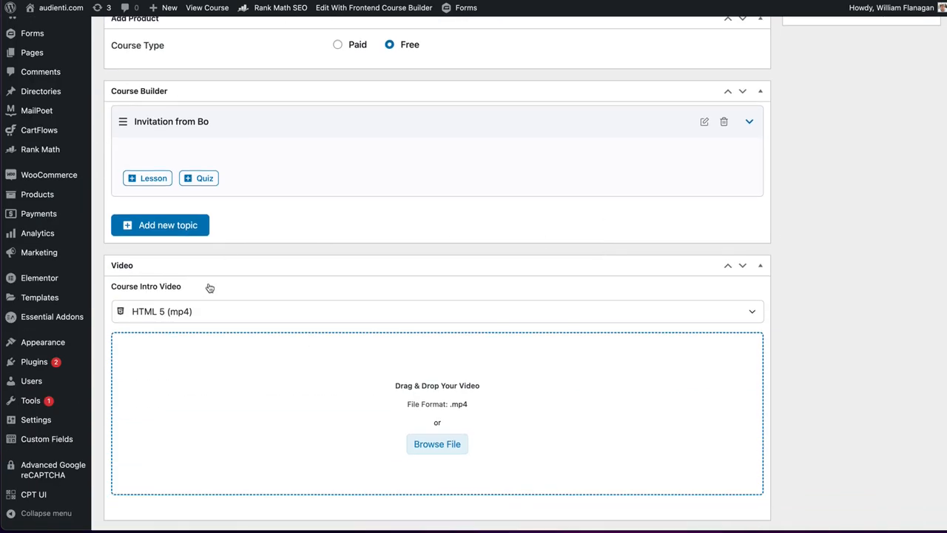
click(190, 226)
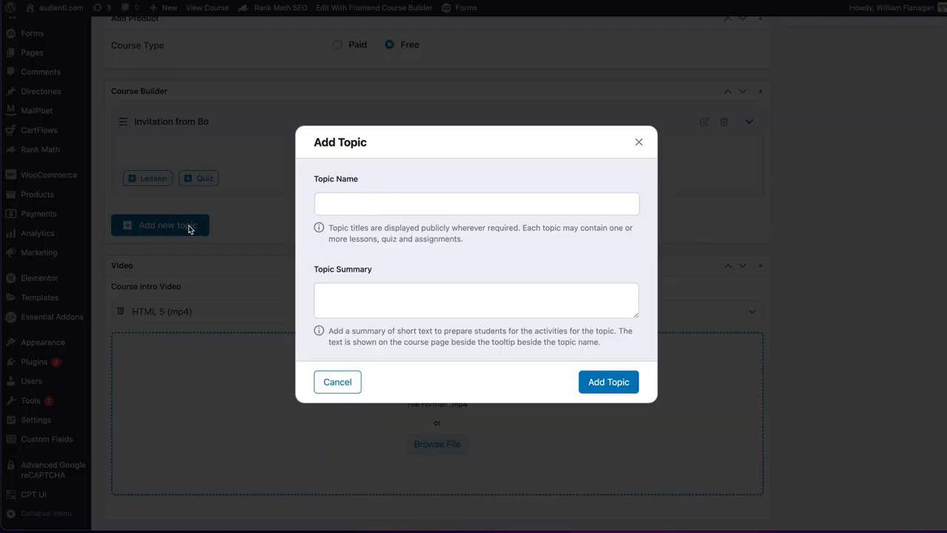
click(379, 197)
text(Cour)
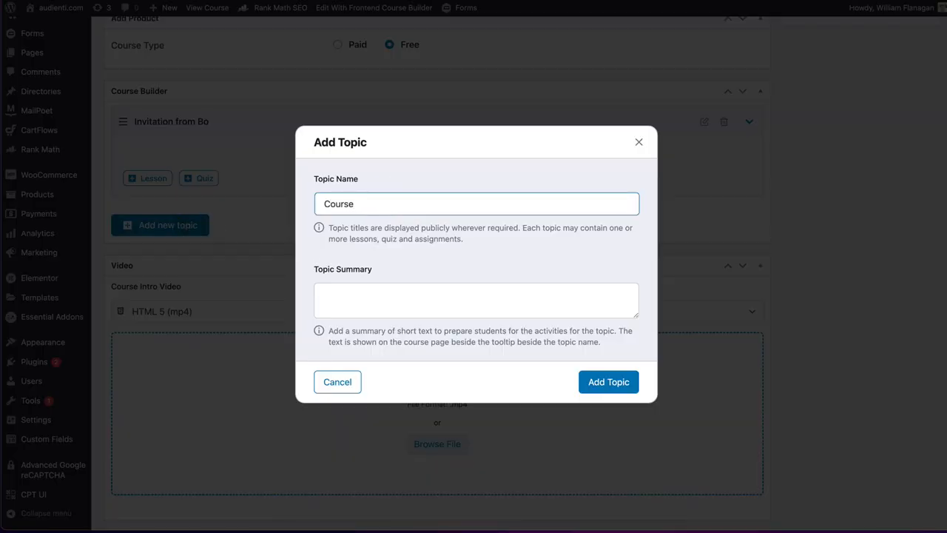
text(se)
click(608, 382)
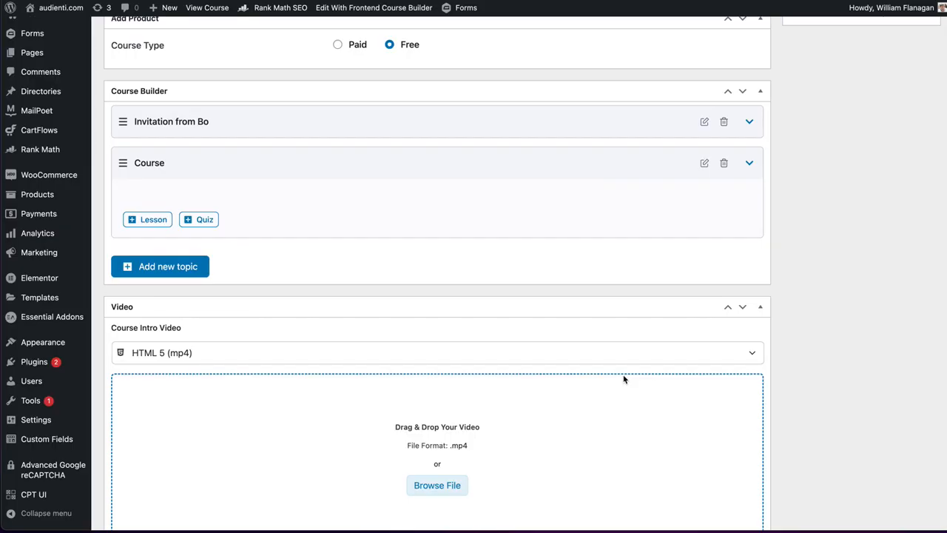
- Add a third course builder topic named "Additional Resources", leaving the summary empty
click(152, 268)
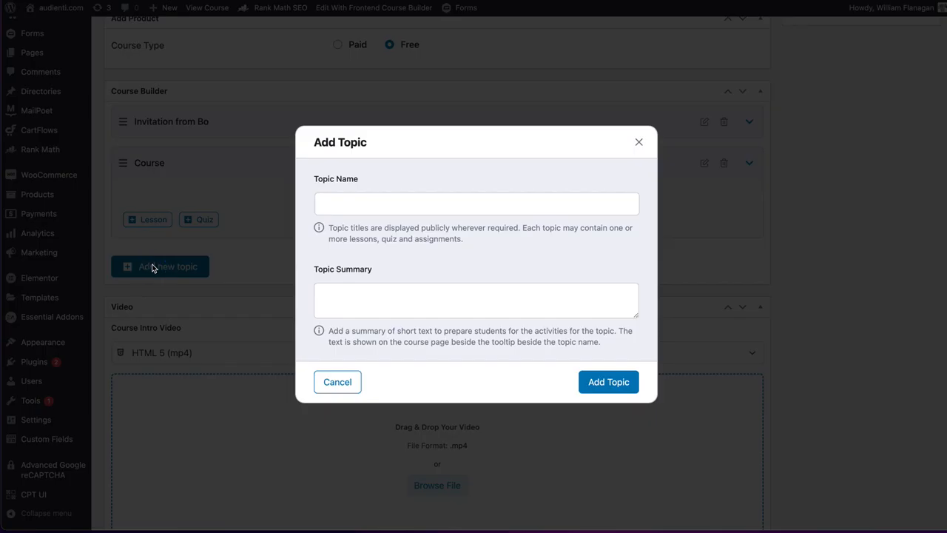
click(416, 211)
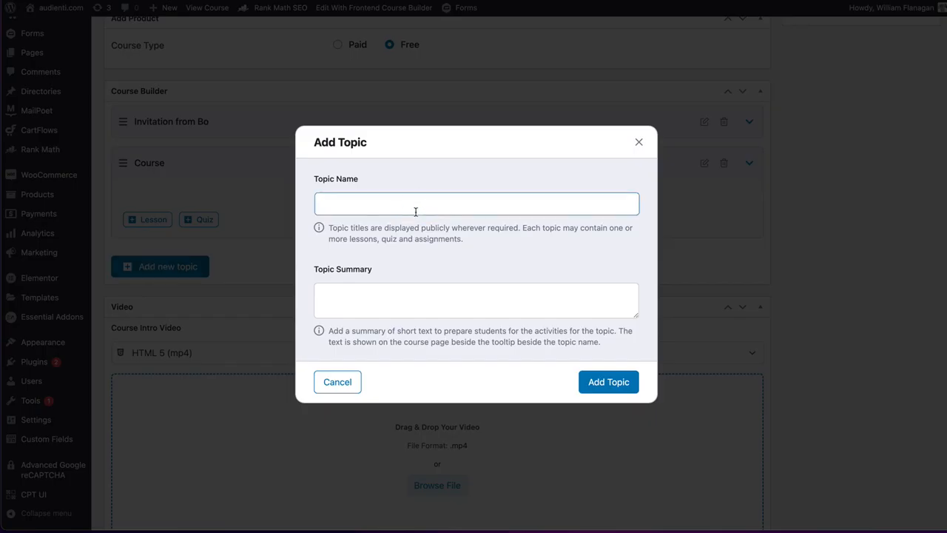
text(Additional Resources)
click(628, 389)
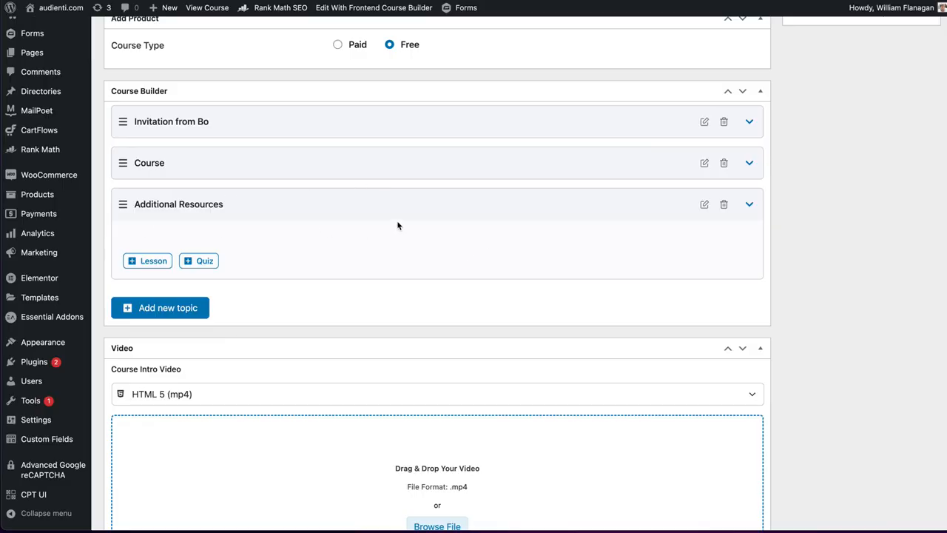
- Update the published course to save its new course builder topics
scroll(398, 226, up, 5)
scroll(398, 226, down, 3)
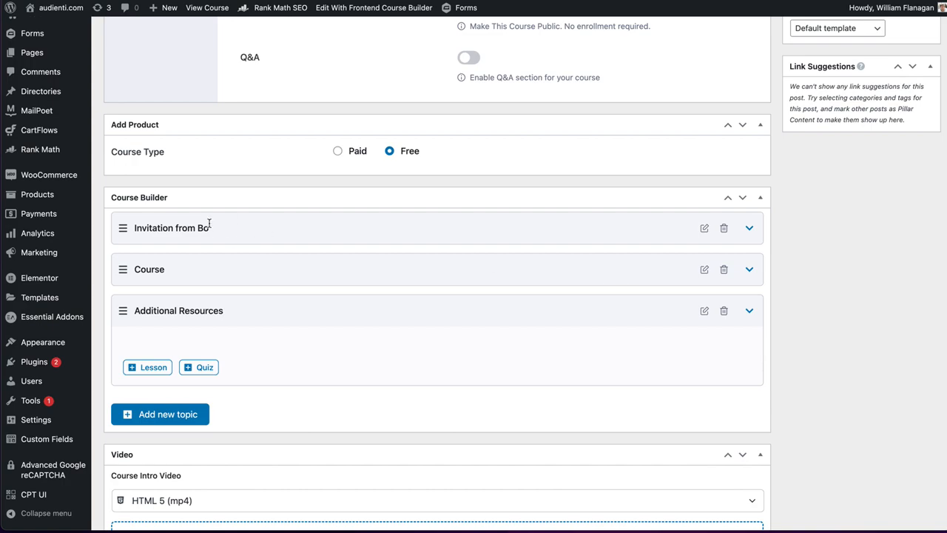
scroll(672, 243, up, 15)
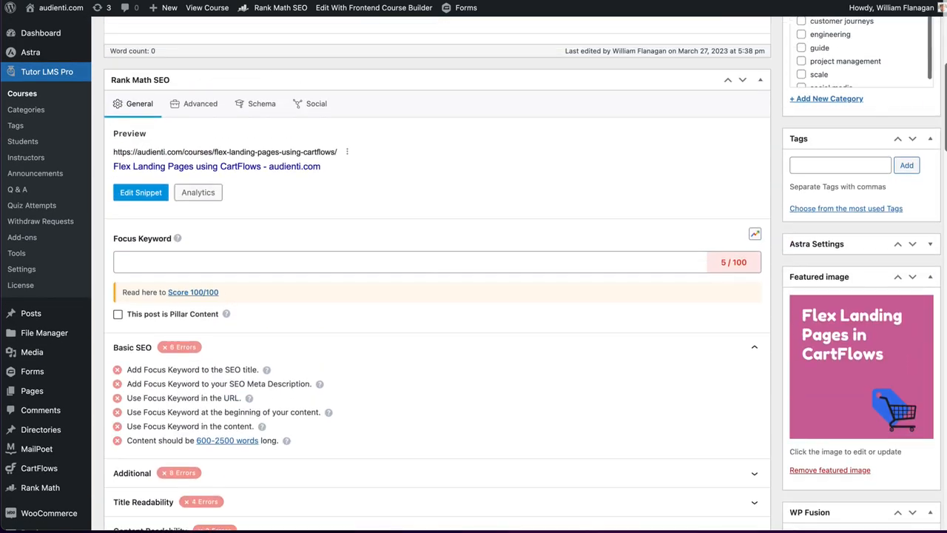
scroll(672, 243, up, 5)
click(917, 244)
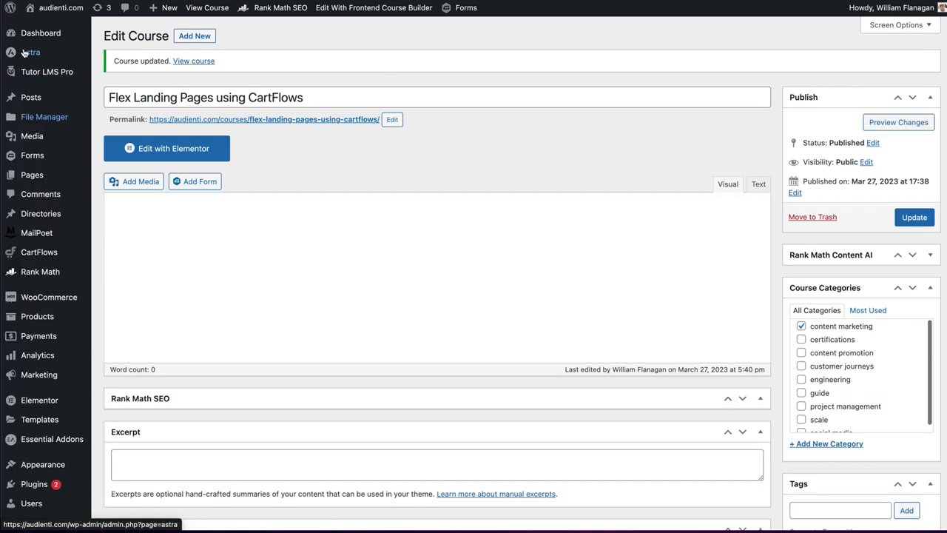
scroll(298, 289, down, 10)
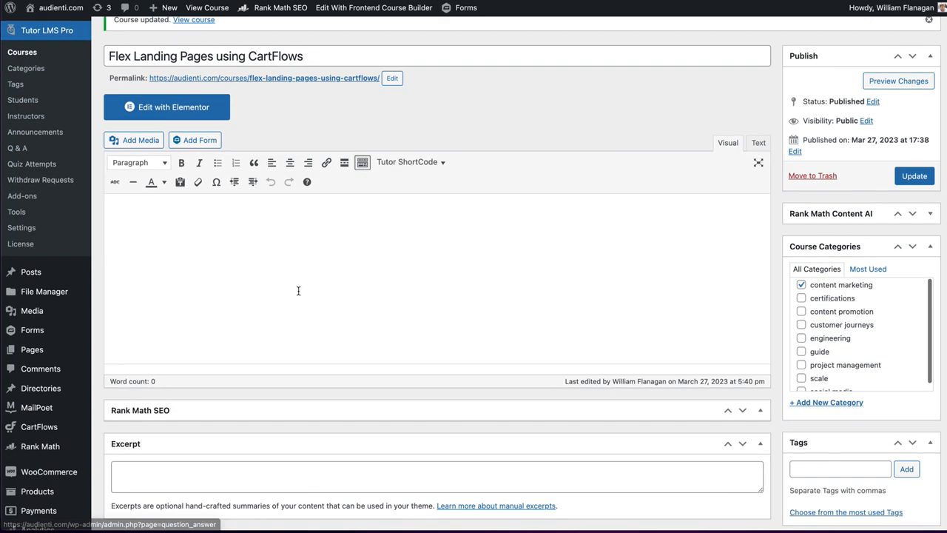
scroll(299, 293, down, 15)
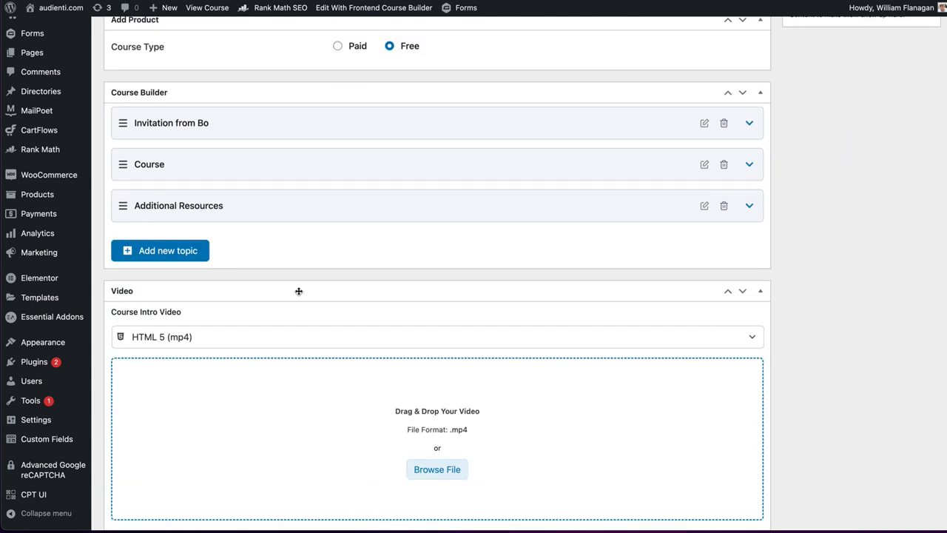
click(747, 123)
click(154, 179)
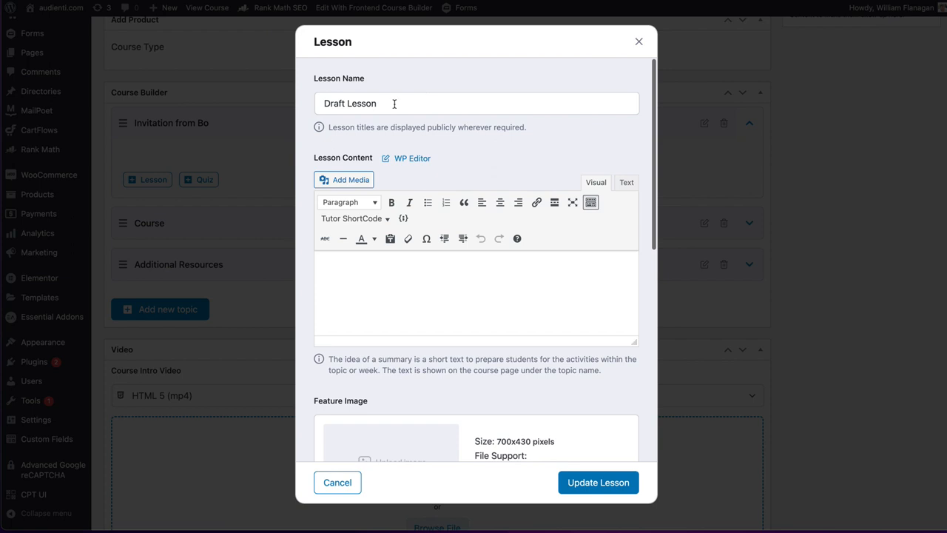
triple_click(394, 104)
key(BackSpace)
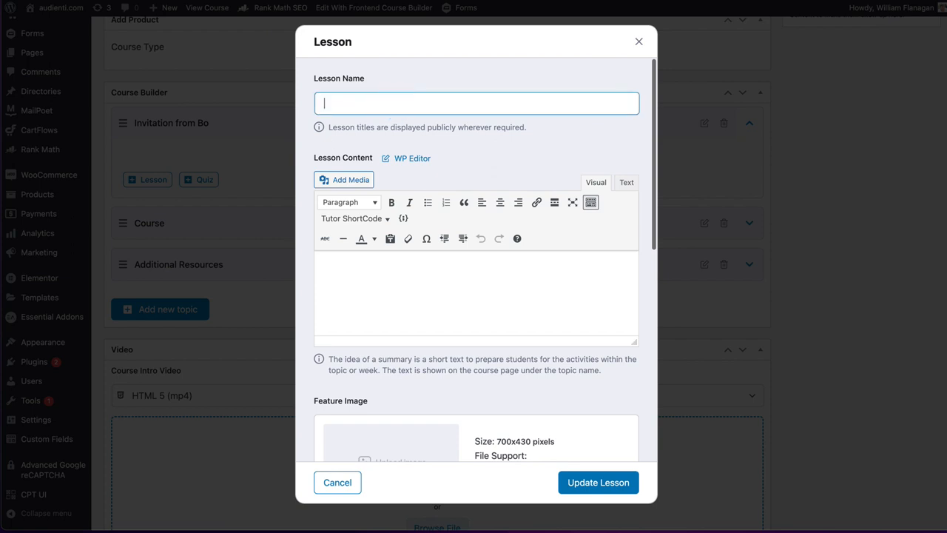
text(Invitation from Bo)
scroll(418, 228, down, 5)
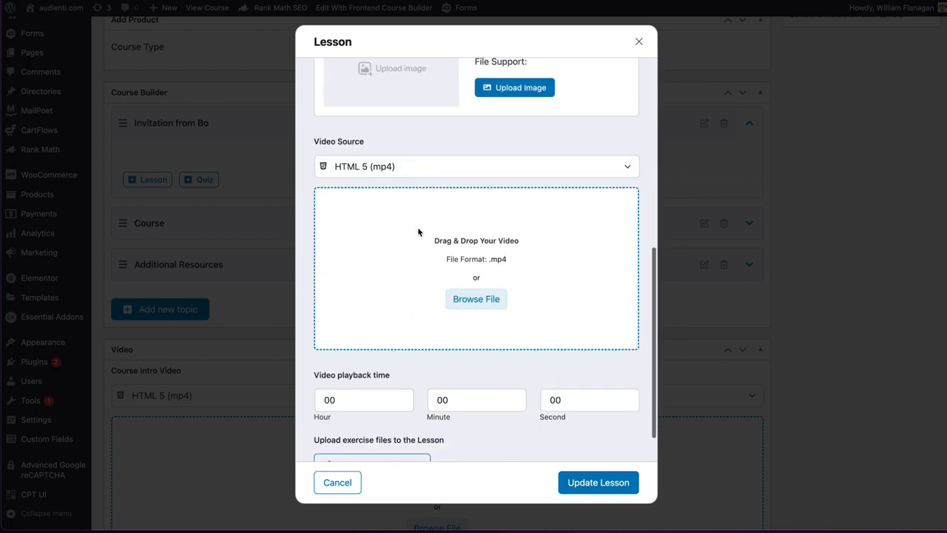
scroll(417, 229, up, 1)
scroll(416, 233, down, 2)
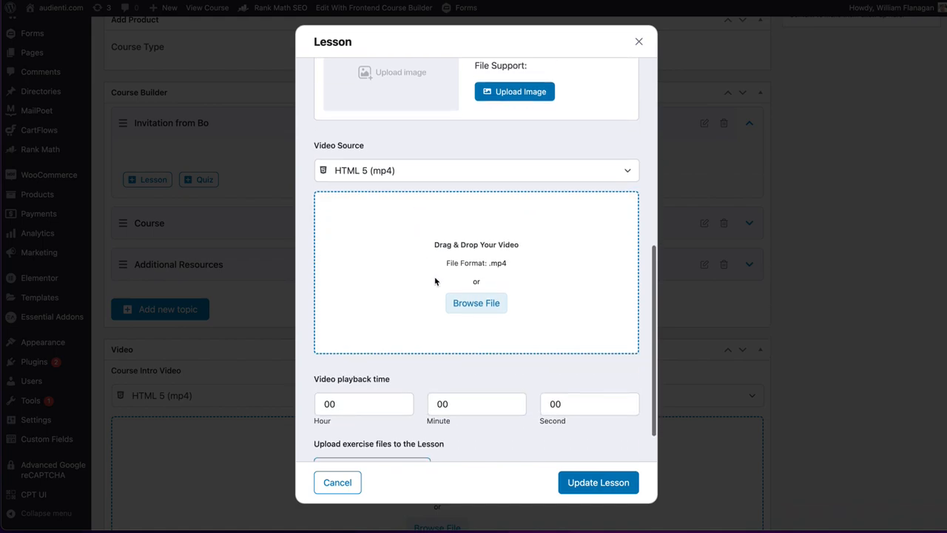
click(474, 303)
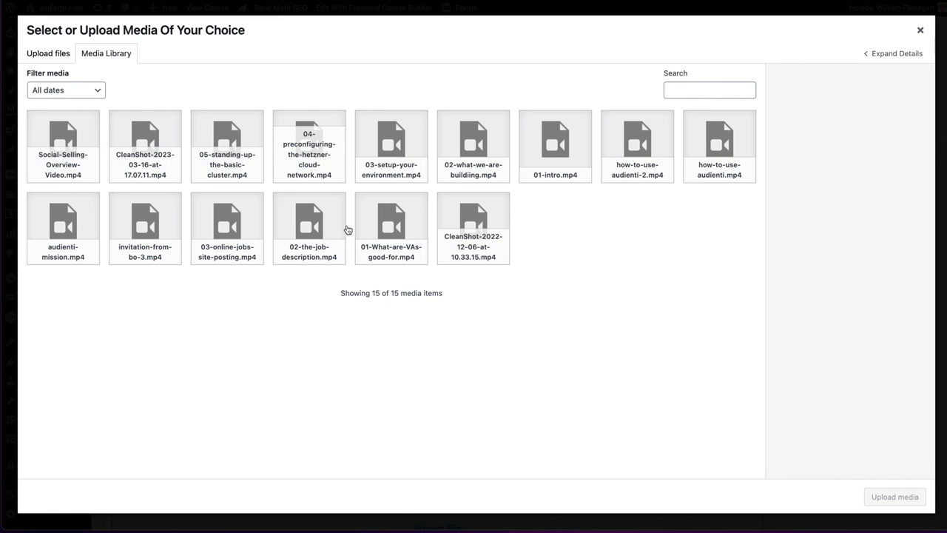
click(919, 32)
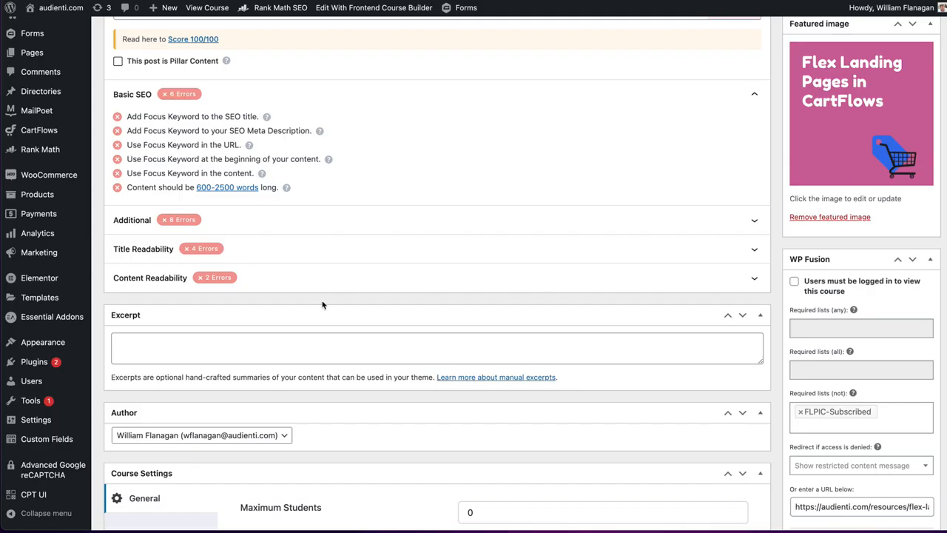
- Create a lesson in the invitation topic, replacing the draft name with "Invitation From" followed by the instructor's first name
scroll(302, 317, down, 15)
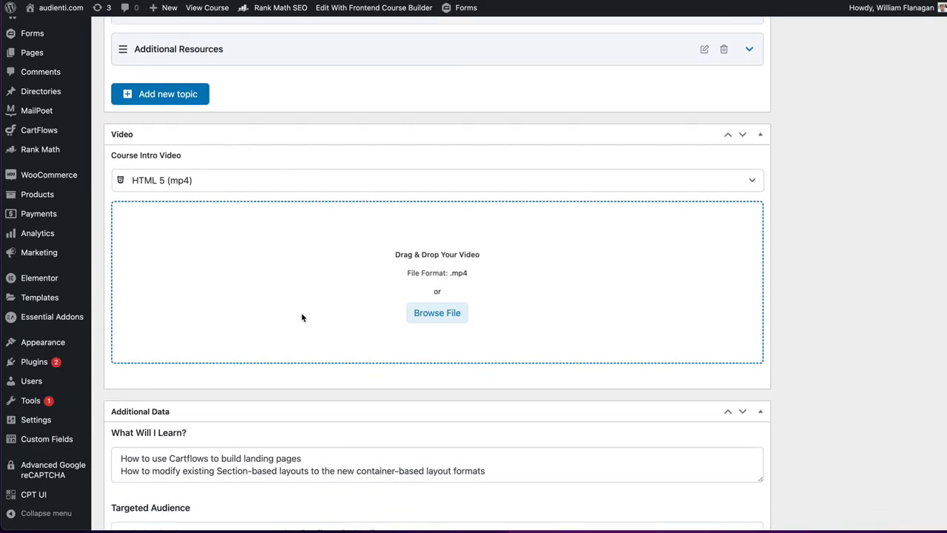
scroll(302, 319, down, 3)
scroll(302, 320, up, 6)
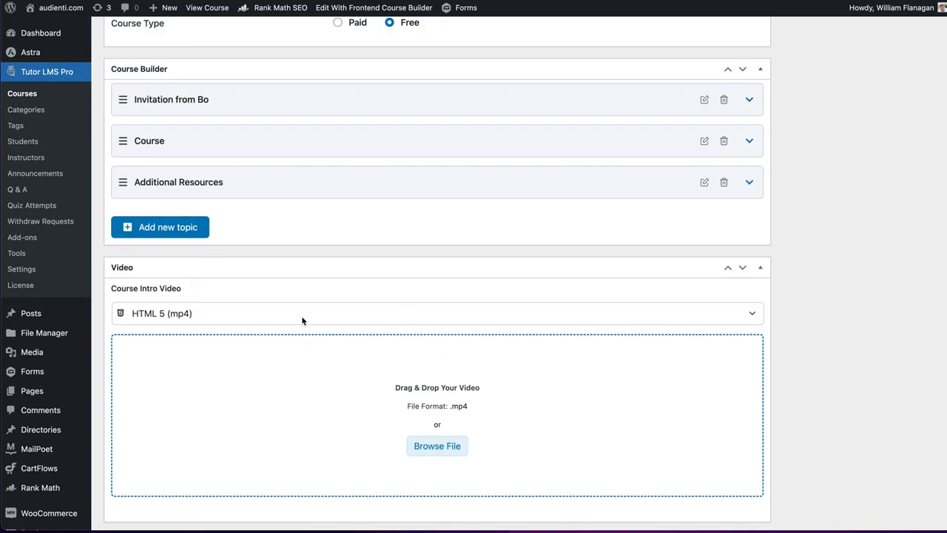
scroll(302, 320, up, 2)
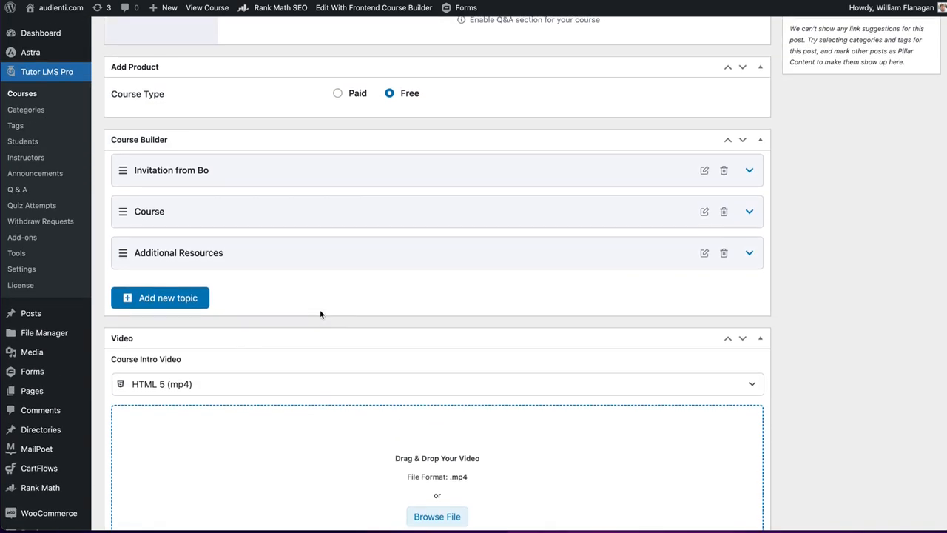
click(749, 170)
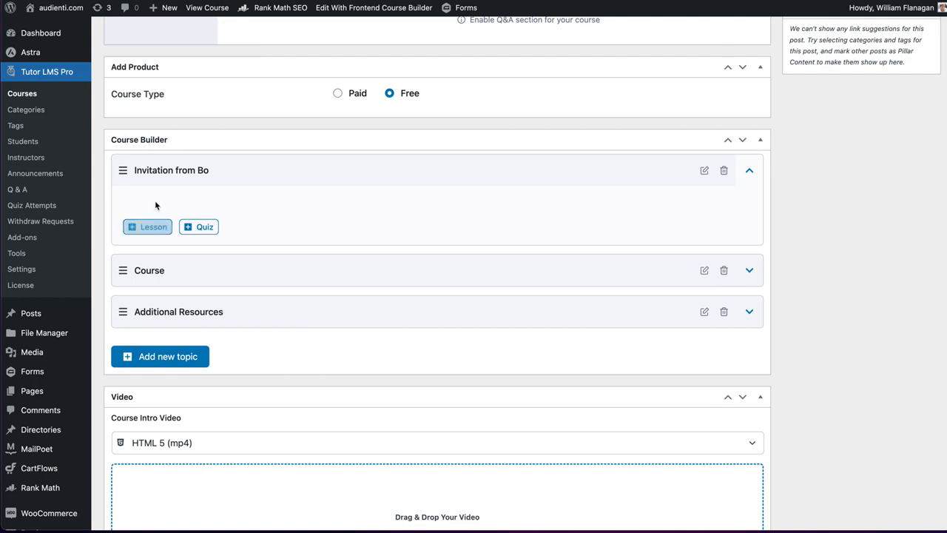
click(147, 227)
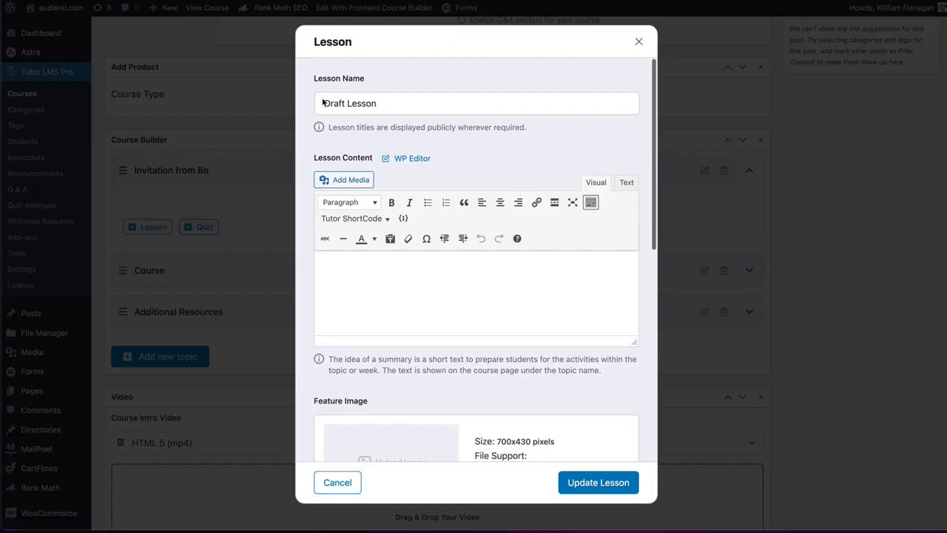
triple_click(405, 103)
key(BackSpace)
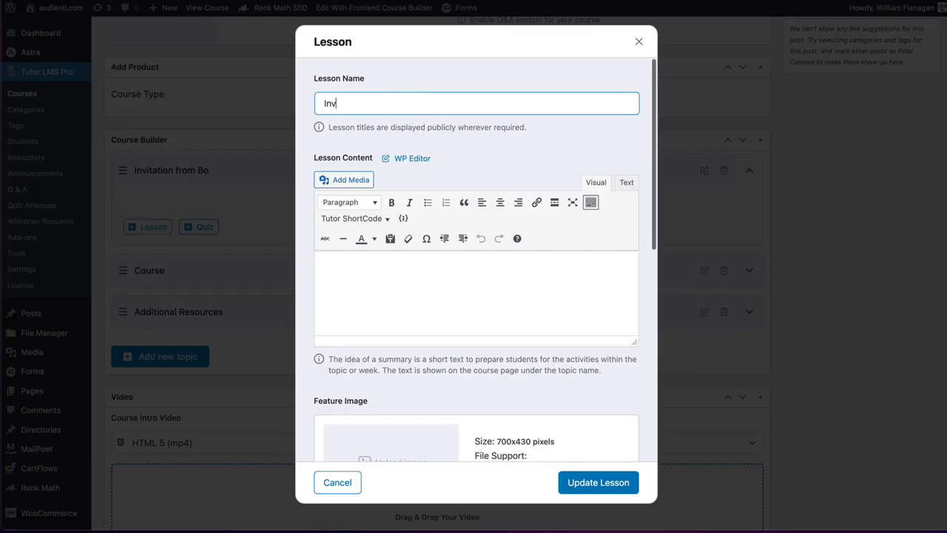
text(Invitation From Bo)
- Set the lesson's video source to External URL, paste the Wasabi link to the invitation purchases MP4, and save the lesson
scroll(448, 307, down, 6)
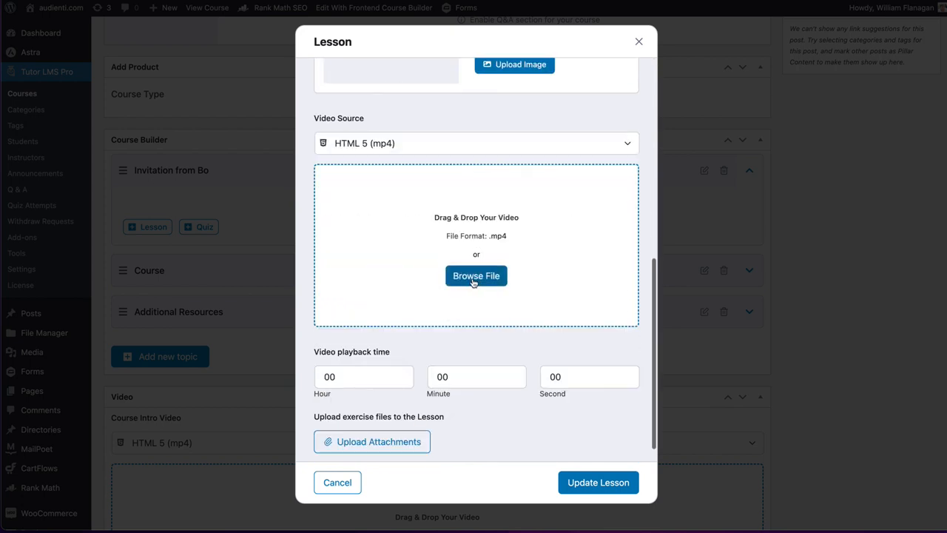
click(419, 142)
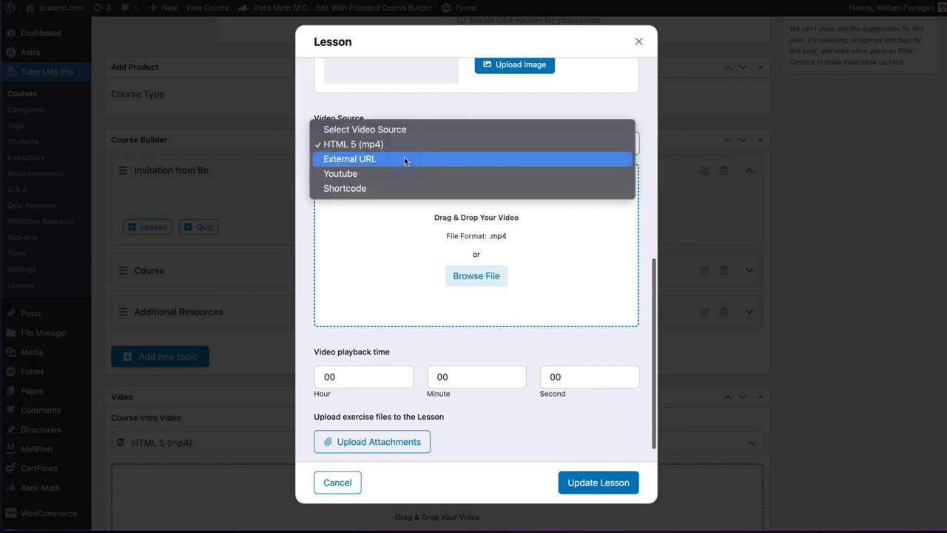
click(404, 160)
click(391, 274)
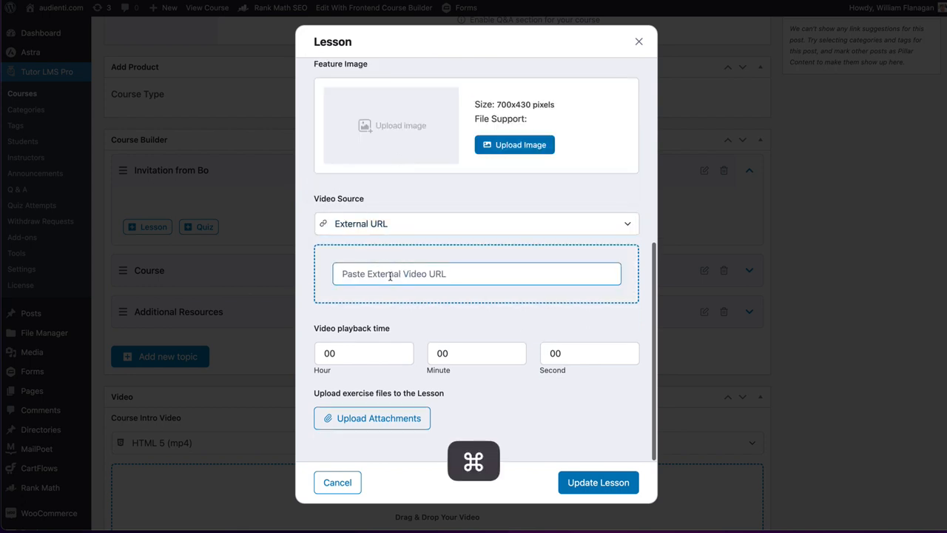
key(super+v)
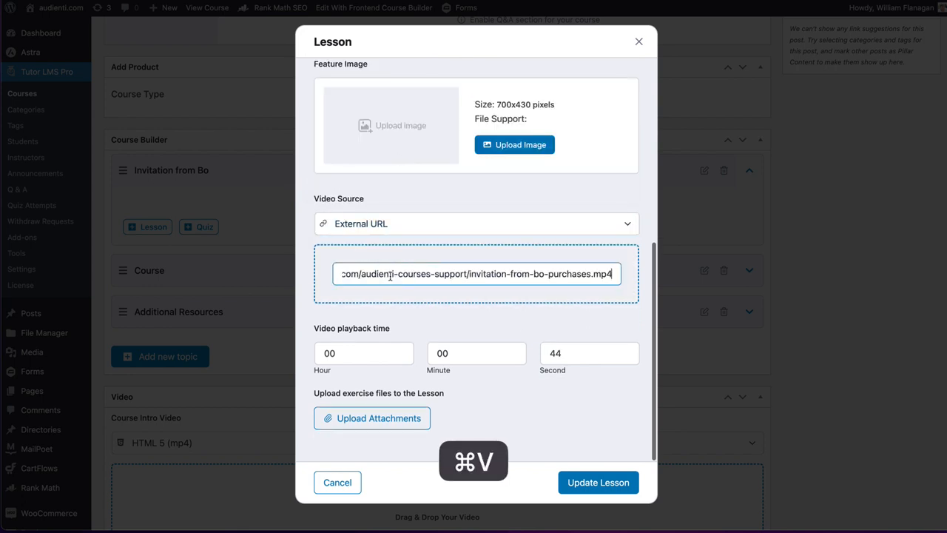
click(514, 432)
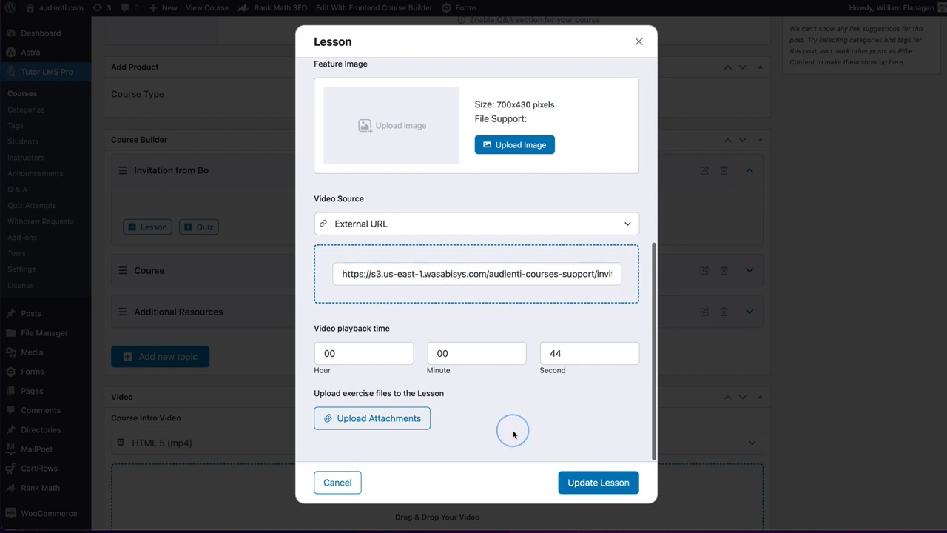
click(594, 484)
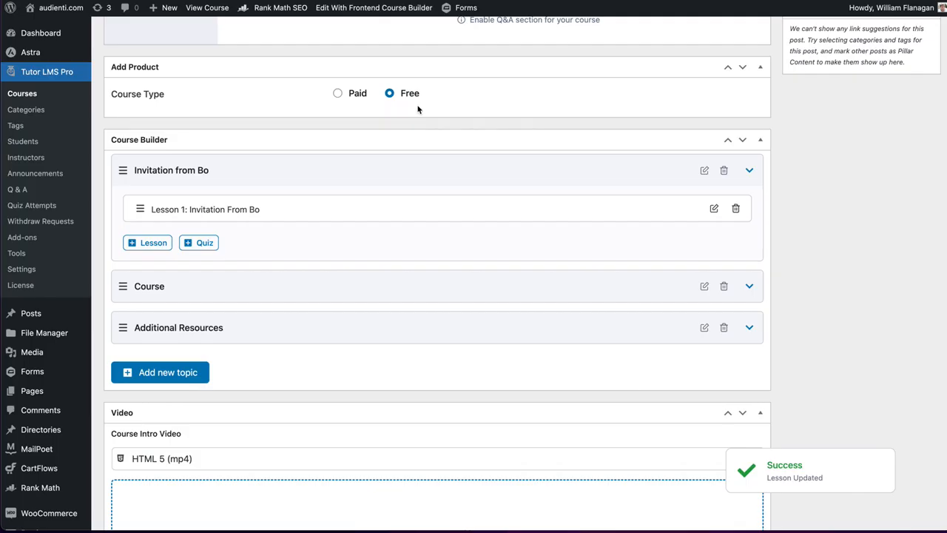
- Expand the Course topic in the course builder
scroll(417, 109, up, 5)
scroll(417, 109, down, 5)
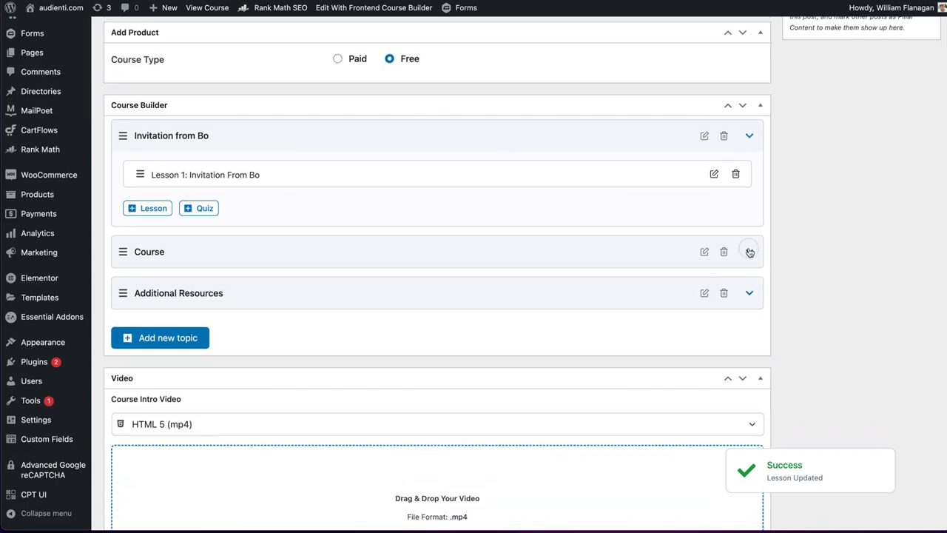
click(749, 252)
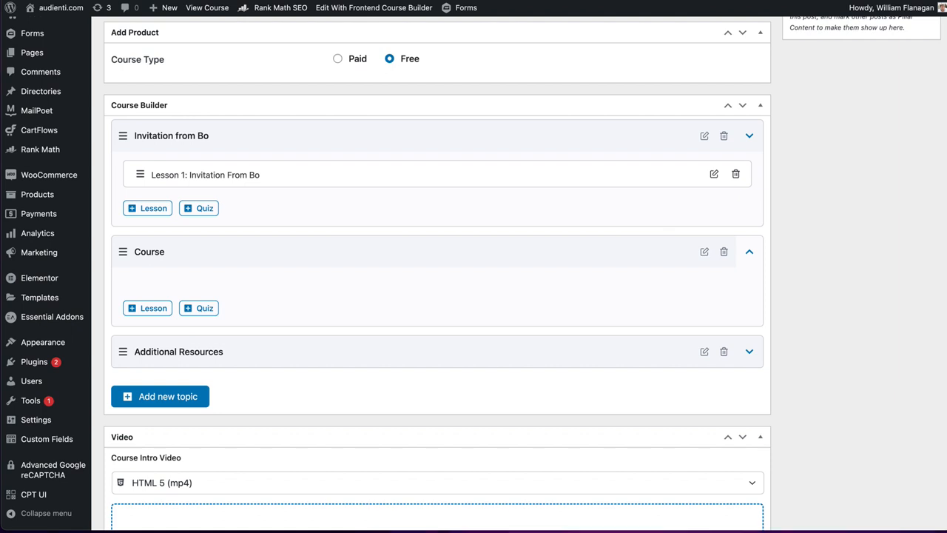
- Switch to Finder and open the Desktop folder "Container-based Landing Page Layouts in Cartflows", arranging the window so the full video file names are readable
key(super+Tab)
drag(566, 26, 666, 63)
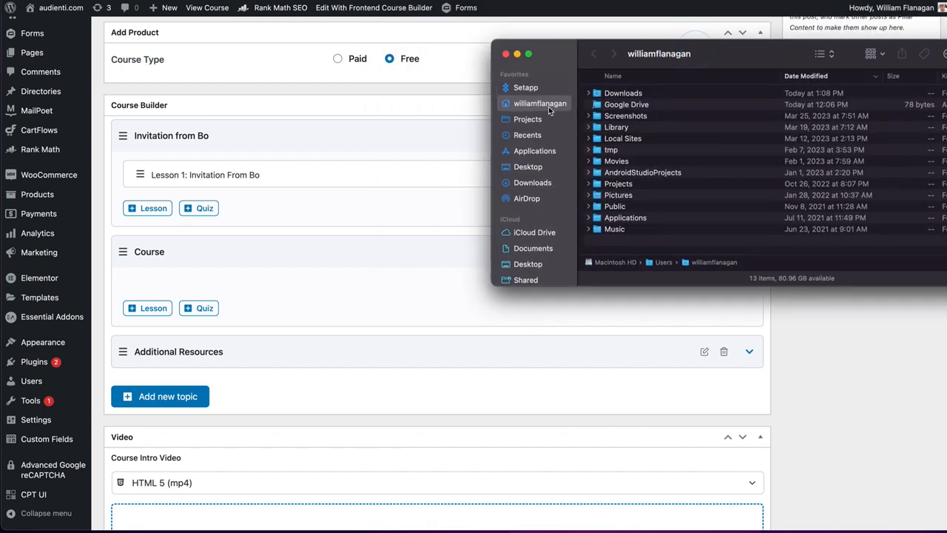
click(527, 166)
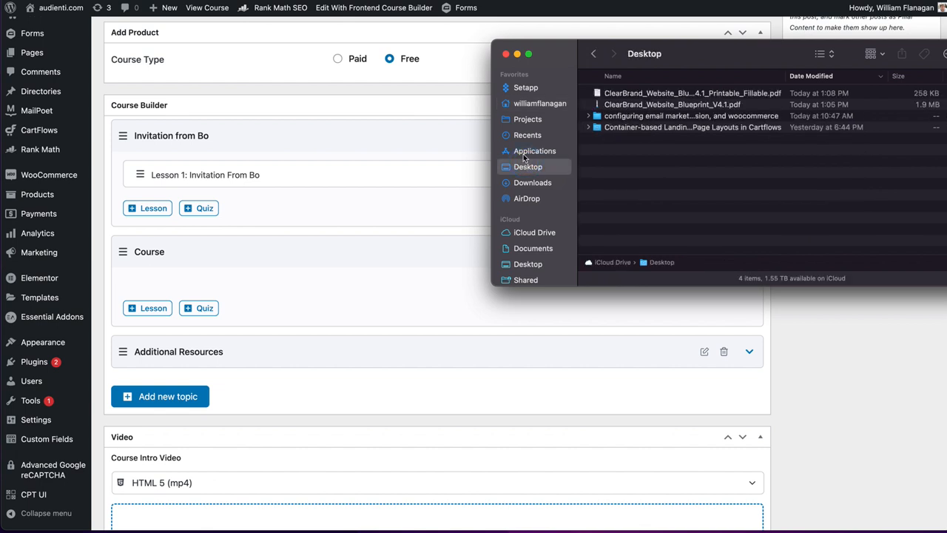
double_click(680, 127)
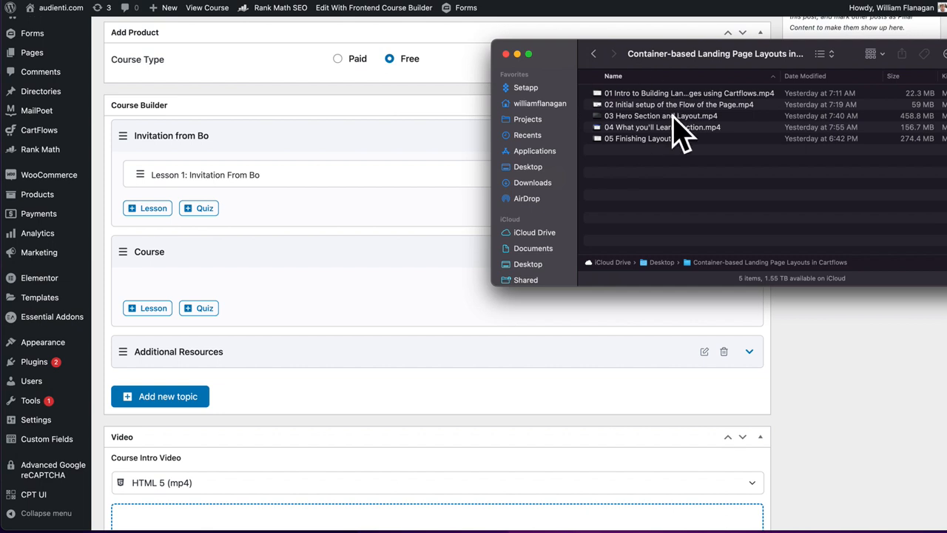
drag(662, 56, 850, 31)
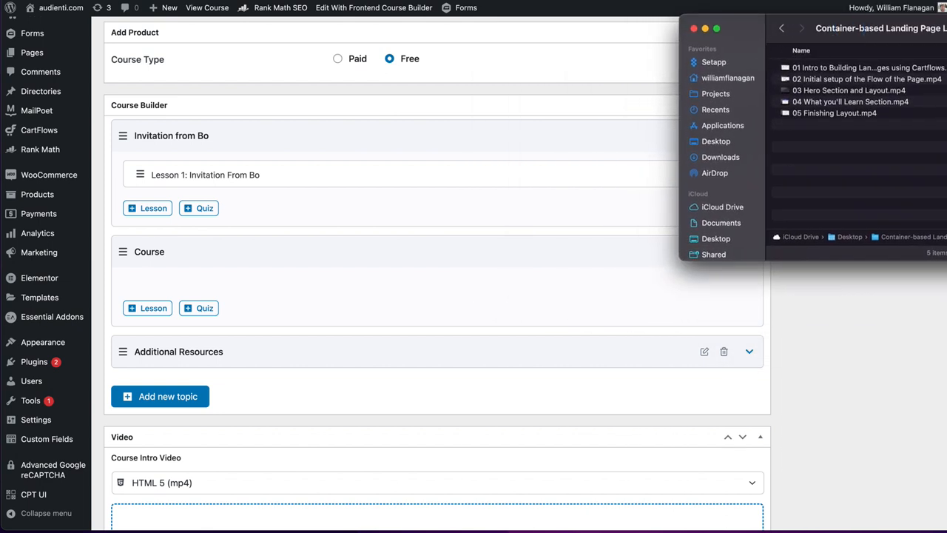
mouse_move(768, 65)
mouse_down()
mouse_move(606, 67)
mouse_move(772, 71)
mouse_up()
drag(679, 60, 481, 63)
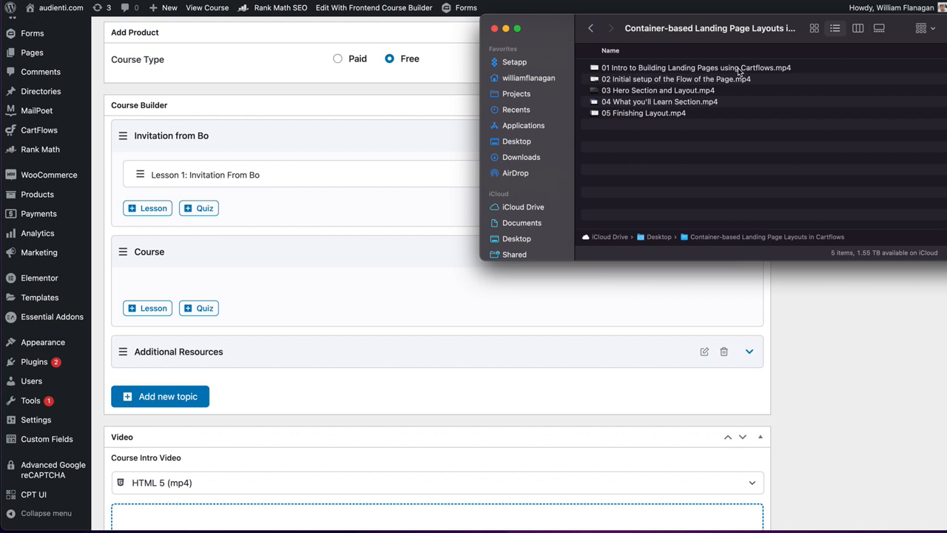
- Create a lesson in the Course topic named "Intro to building landing pages using CartFlows"
click(353, 282)
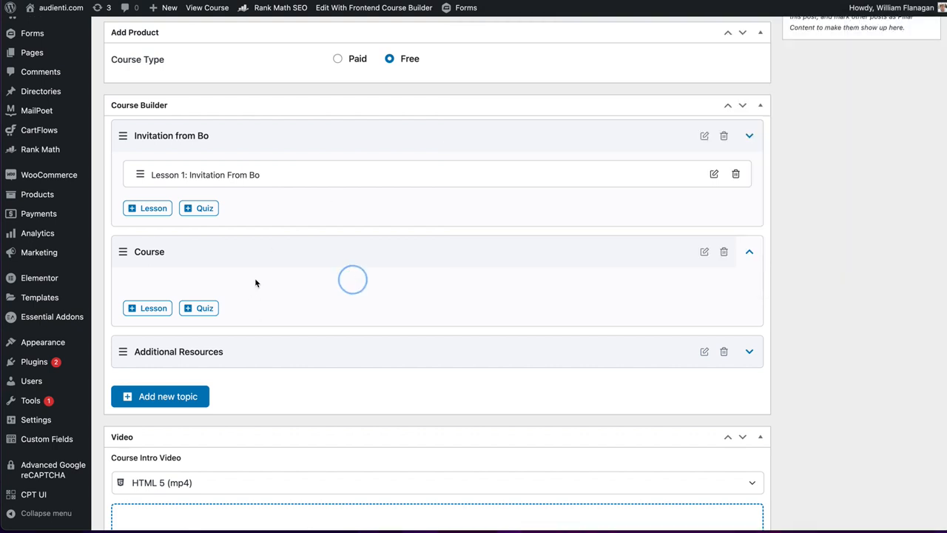
click(135, 308)
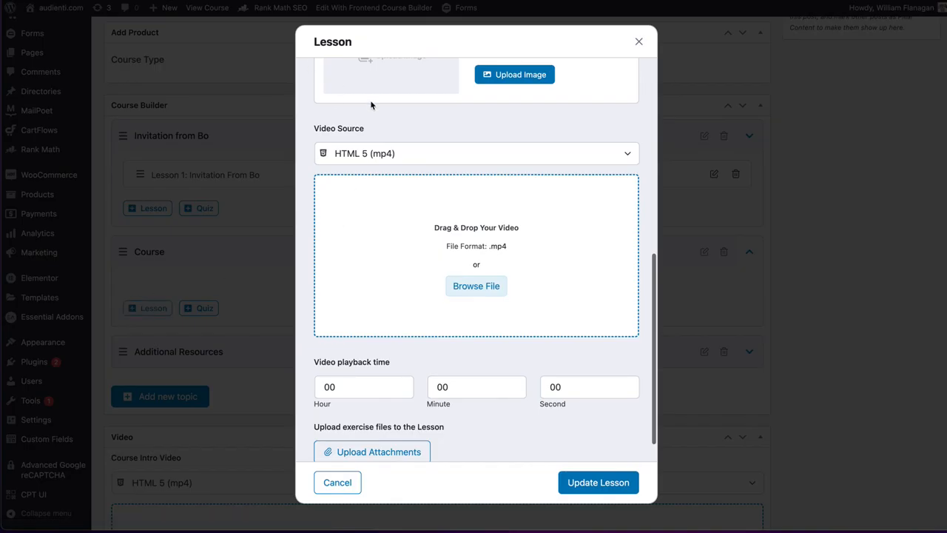
scroll(372, 106, up, 8)
triple_click(370, 103)
text(In)
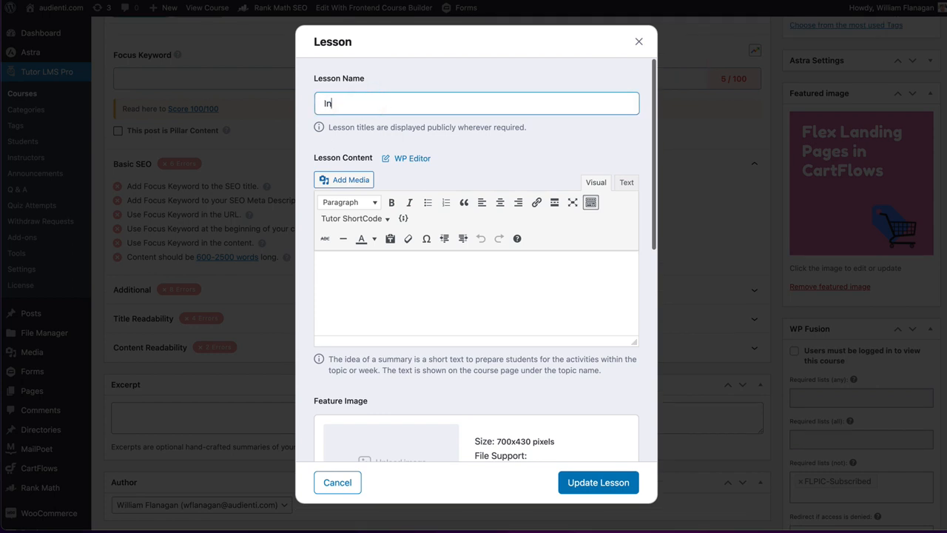
text(tro to building landing page)
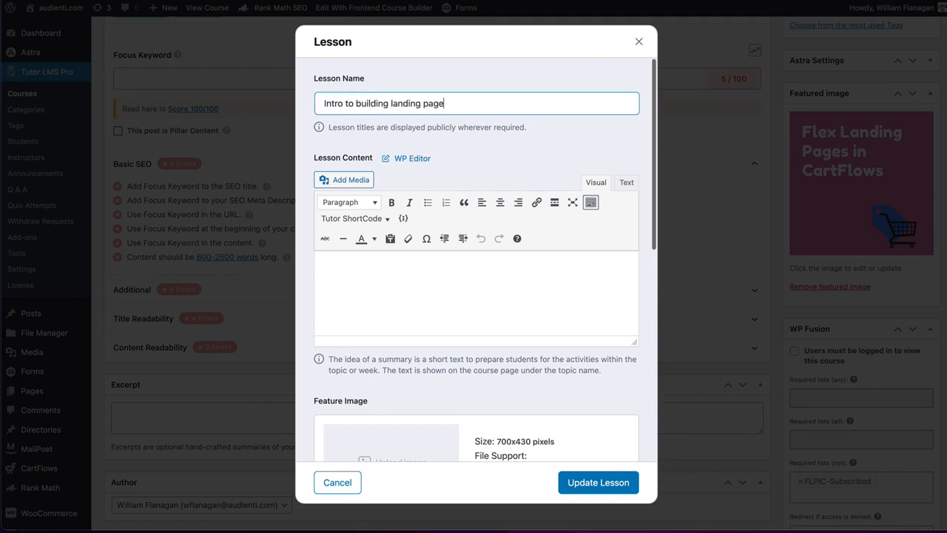
text(s using CartFlows)
- Upload "01 Intro to Building Landing Pages using Cartflows.mp4" from Finder as the lesson's HTML 5 video and save the lesson
scroll(393, 281, down, 5)
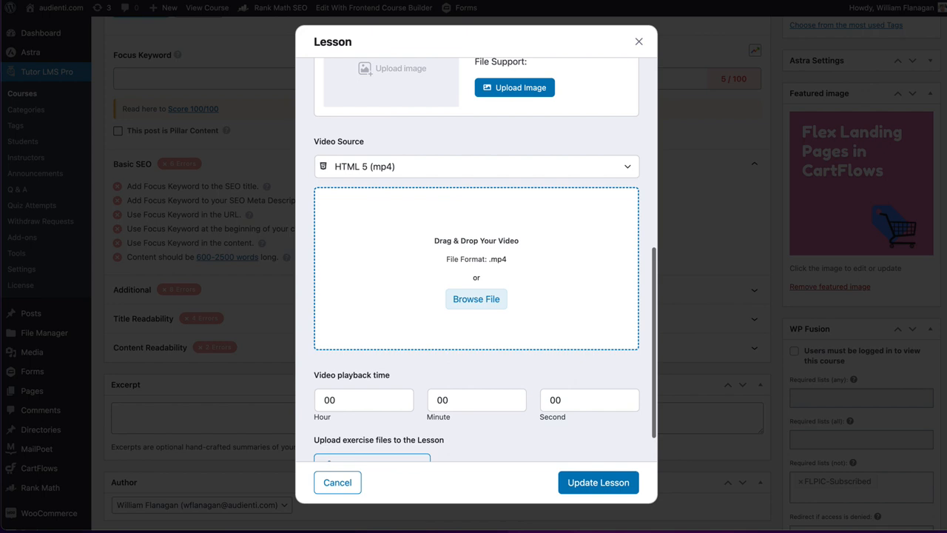
click(471, 300)
click(47, 57)
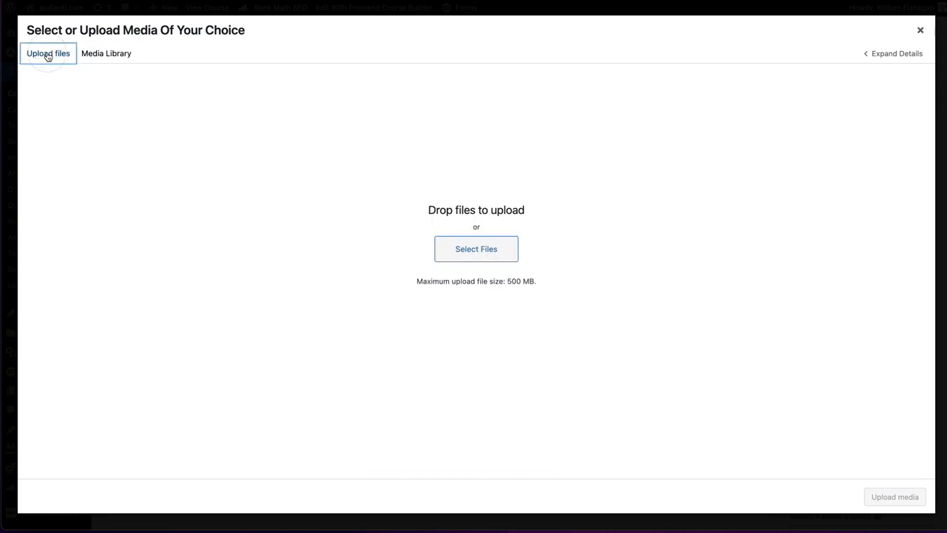
key(super+Tab)
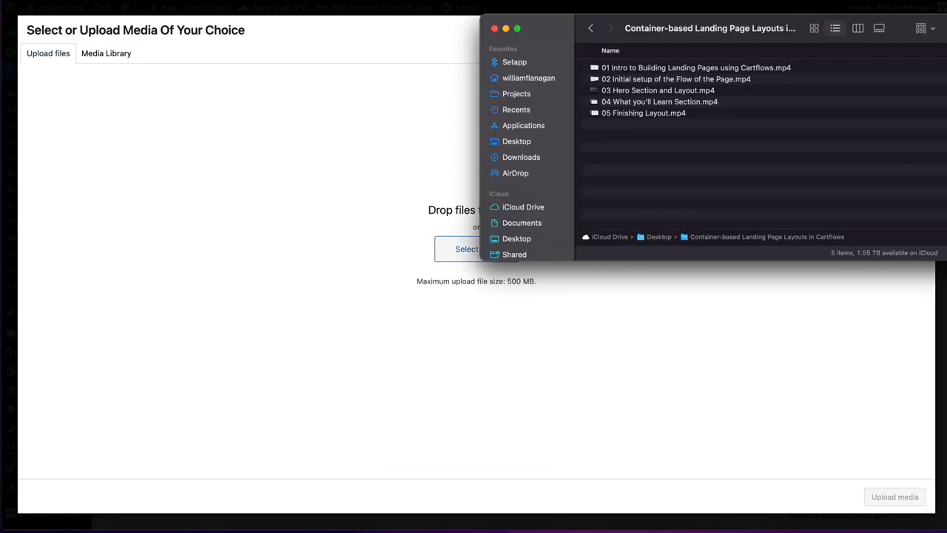
drag(634, 67, 289, 157)
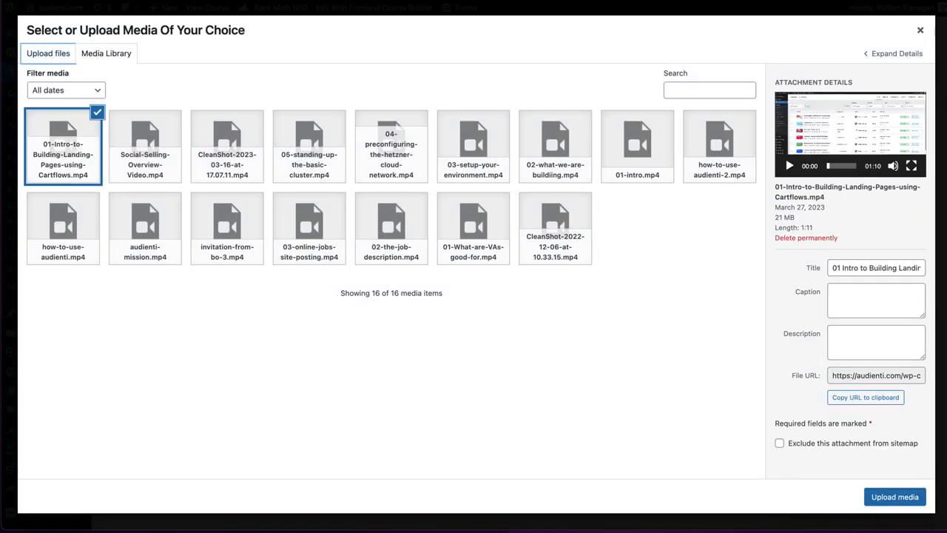
click(894, 499)
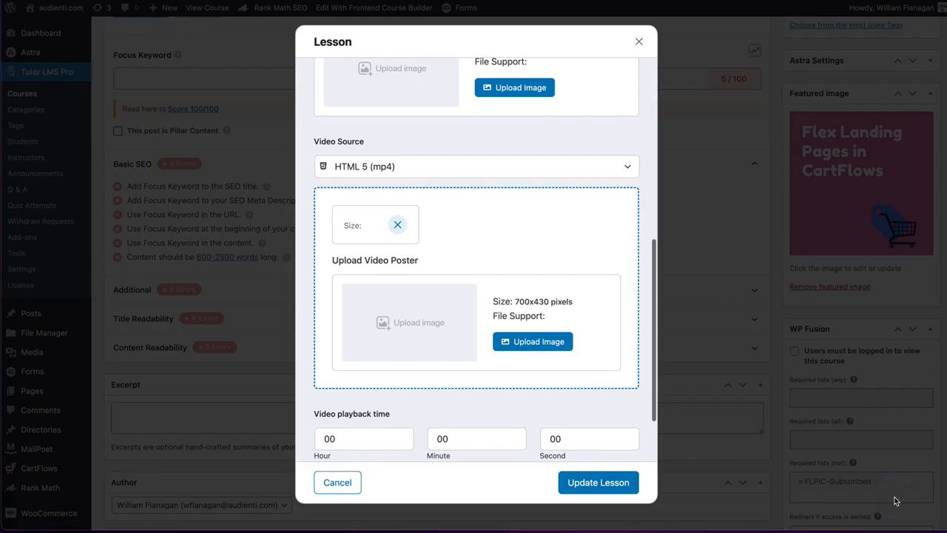
click(605, 483)
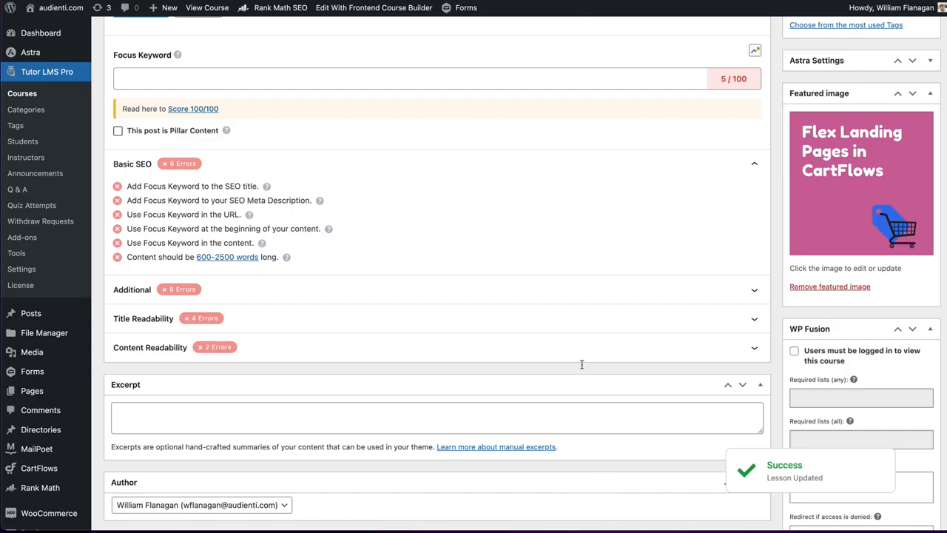
- Add a second lesson to the Course topic and try dropping "02 Initial setup of the Flow of the Page.mp4" onto its video area
scroll(469, 125, up, 8)
scroll(469, 125, down, 11)
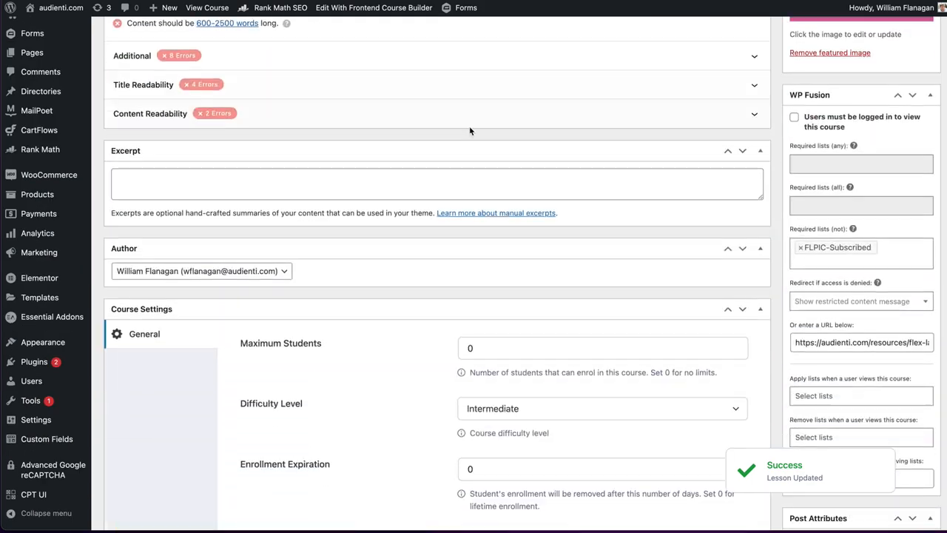
scroll(469, 131, down, 8)
scroll(469, 131, down, 1)
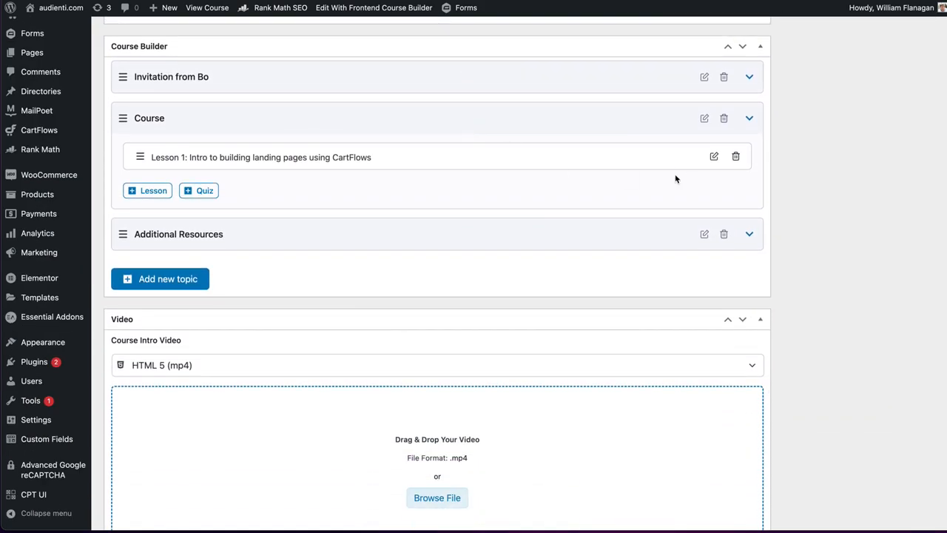
click(147, 190)
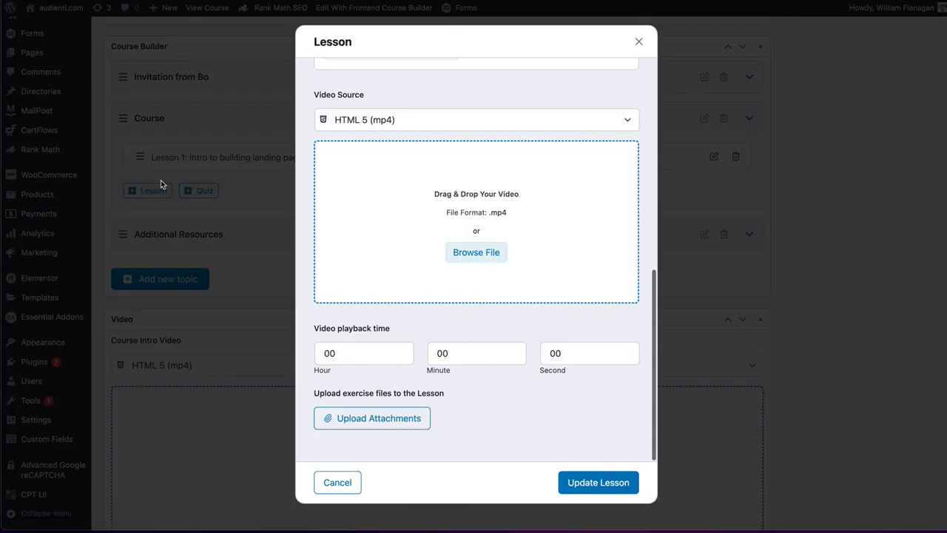
key(super+Tab)
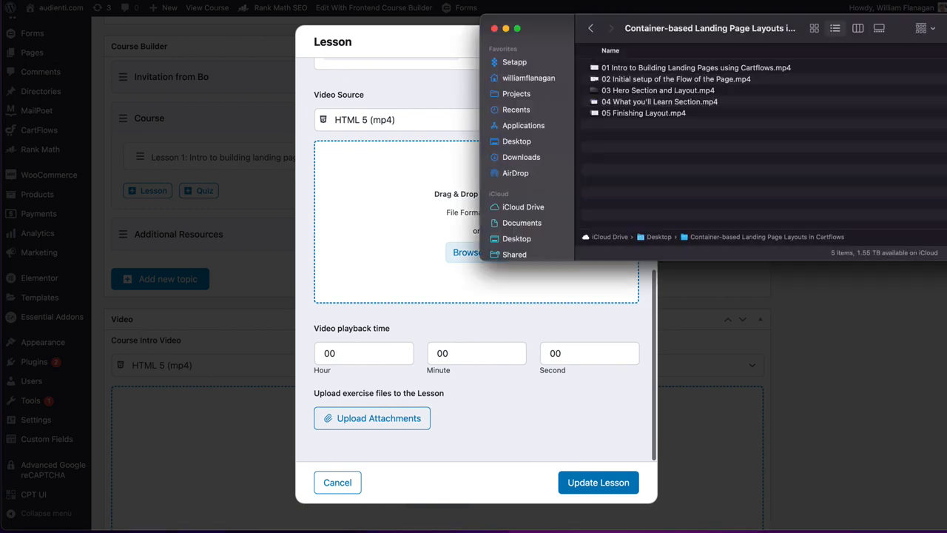
drag(618, 83, 414, 207)
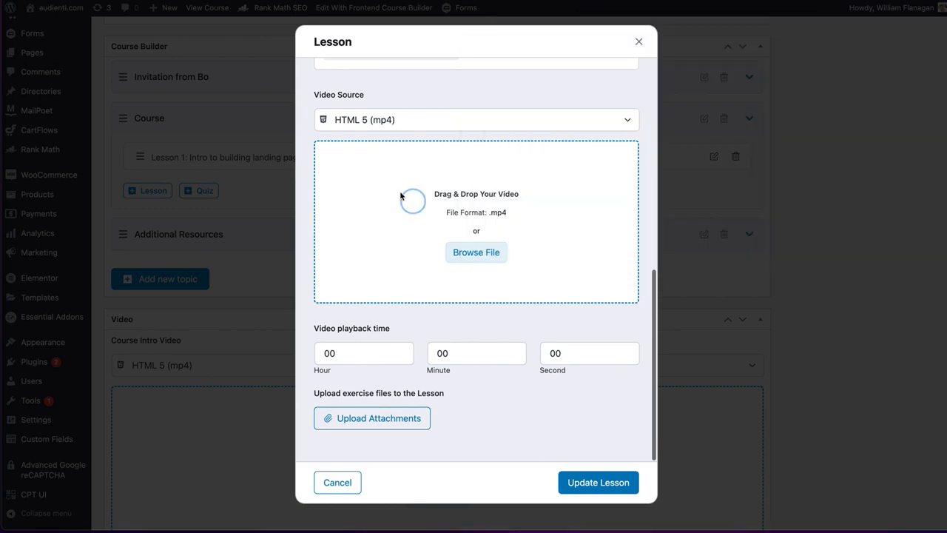
- Replace the second lesson's draft name with "Initial setup of the flow and the page"
scroll(370, 141, up, 10)
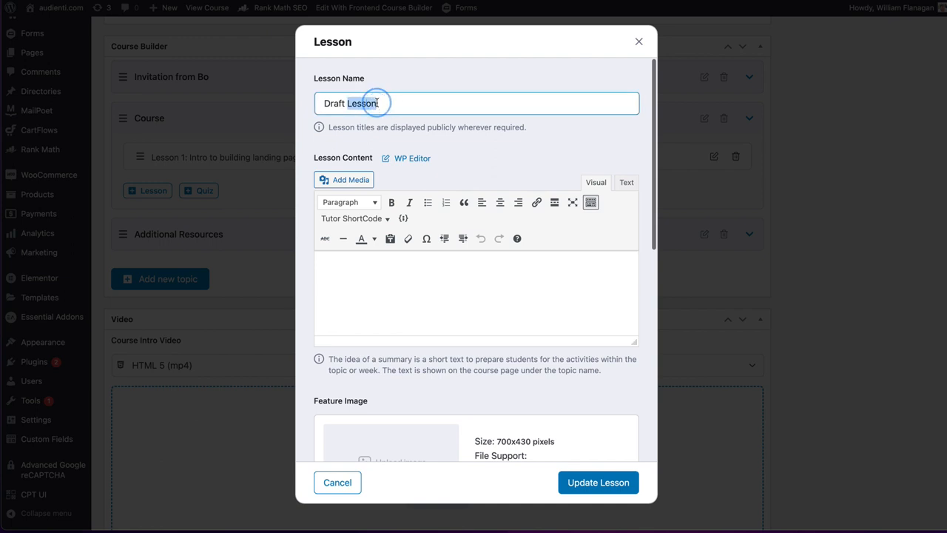
triple_click(377, 103)
text(Initial )
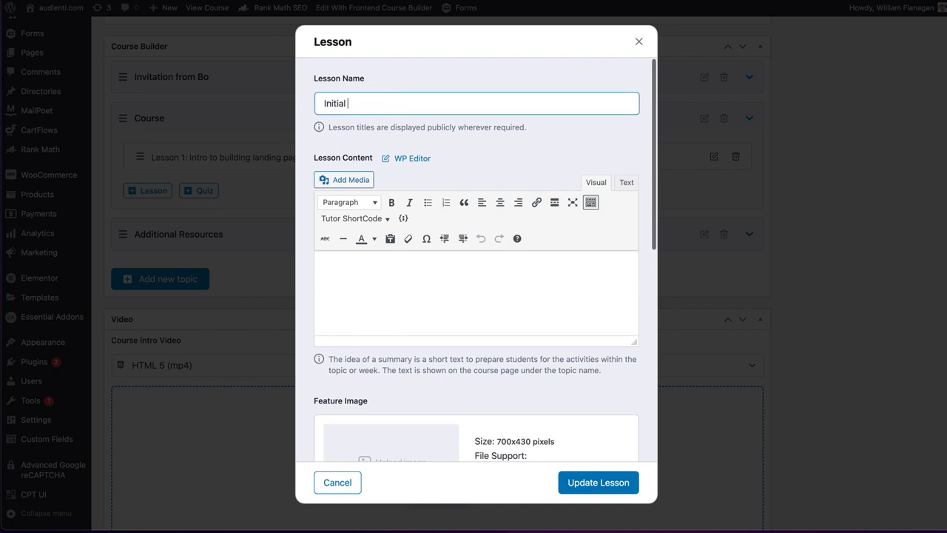
text(Set)
text(etup )
text(of the flow and the page)
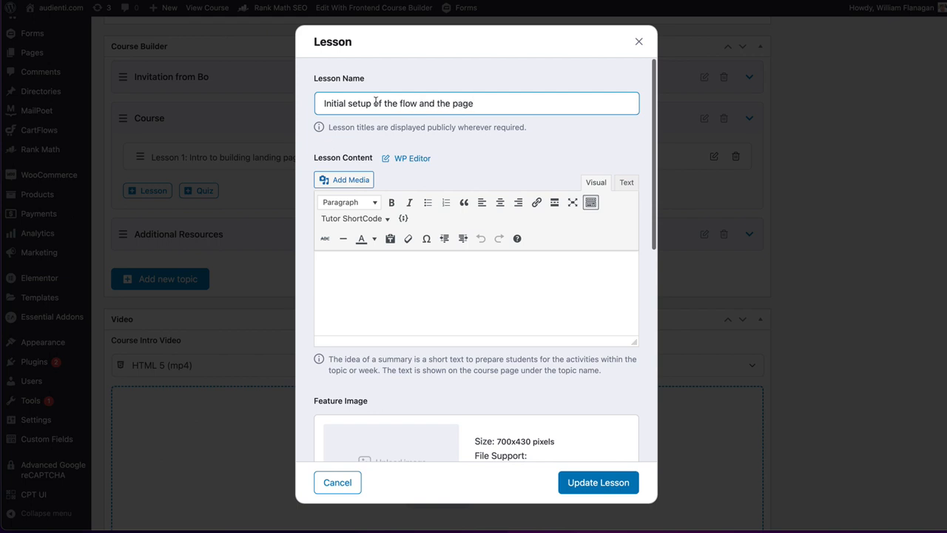
- Upload "02 Initial setup of the Flow of the Page.mp4" through the media library as the lesson's video and save the lesson
scroll(376, 102, down, 6)
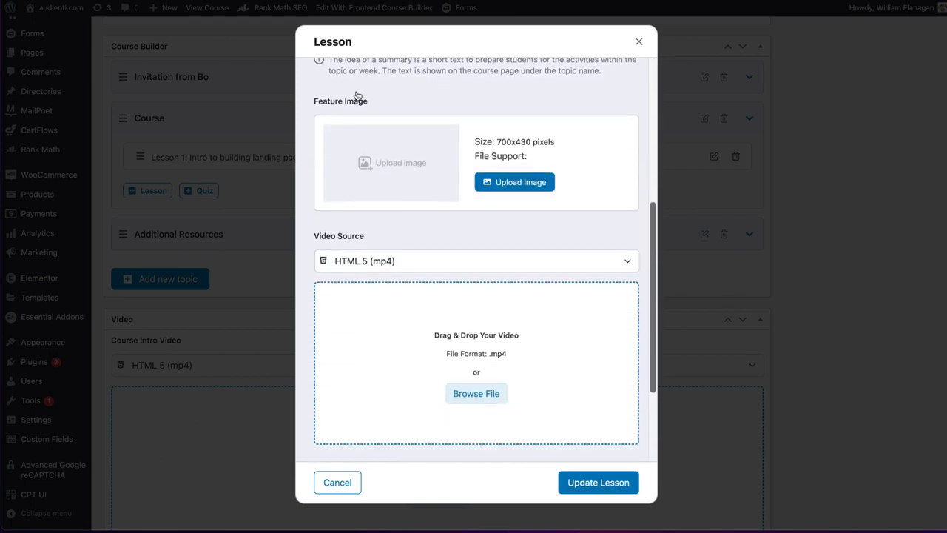
click(501, 255)
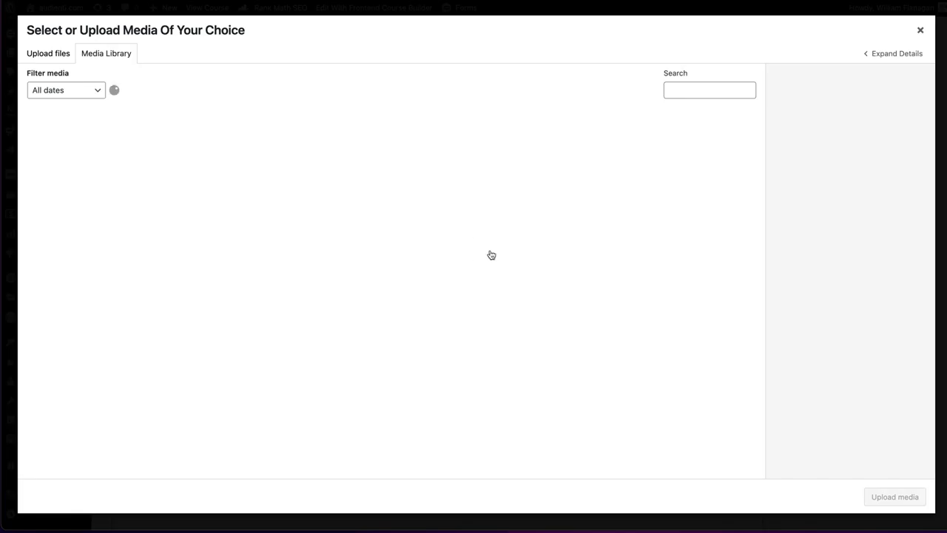
click(47, 60)
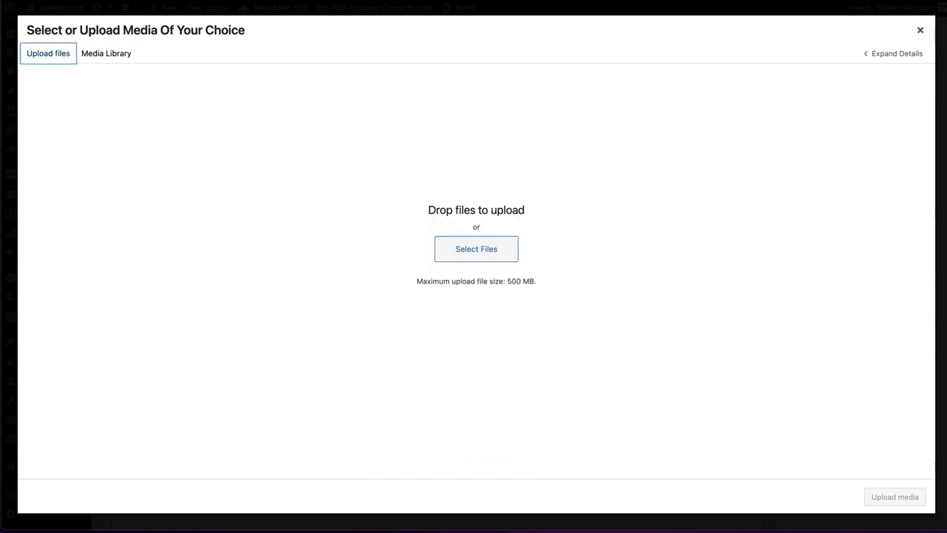
key(super+Tab)
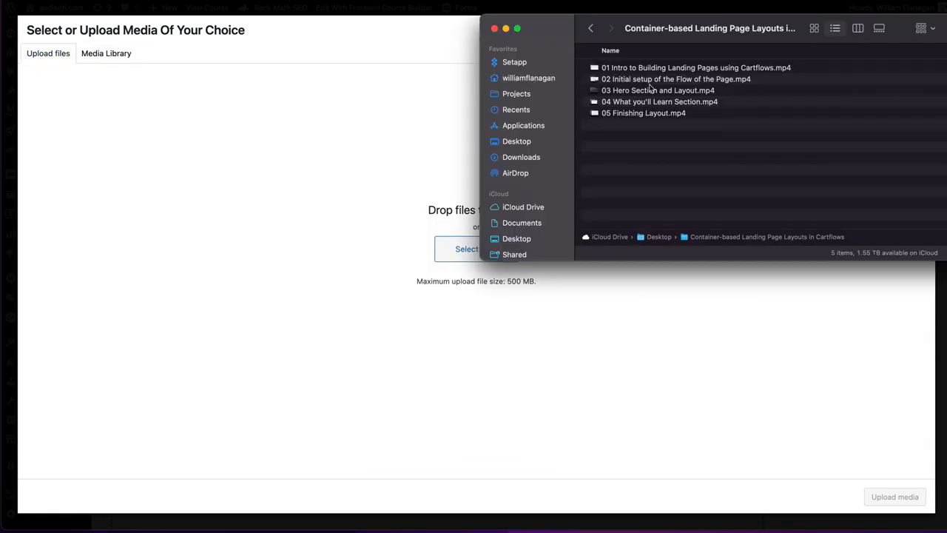
drag(661, 79, 432, 241)
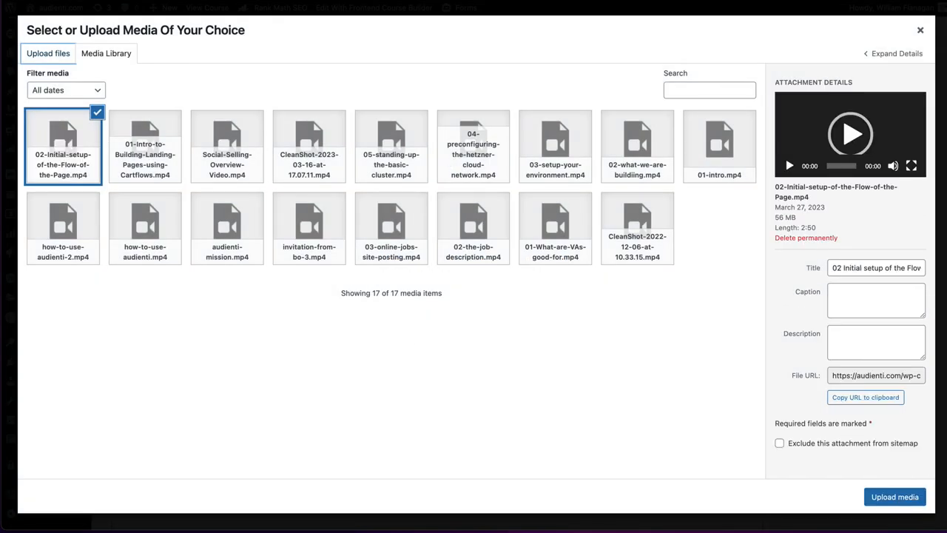
click(890, 498)
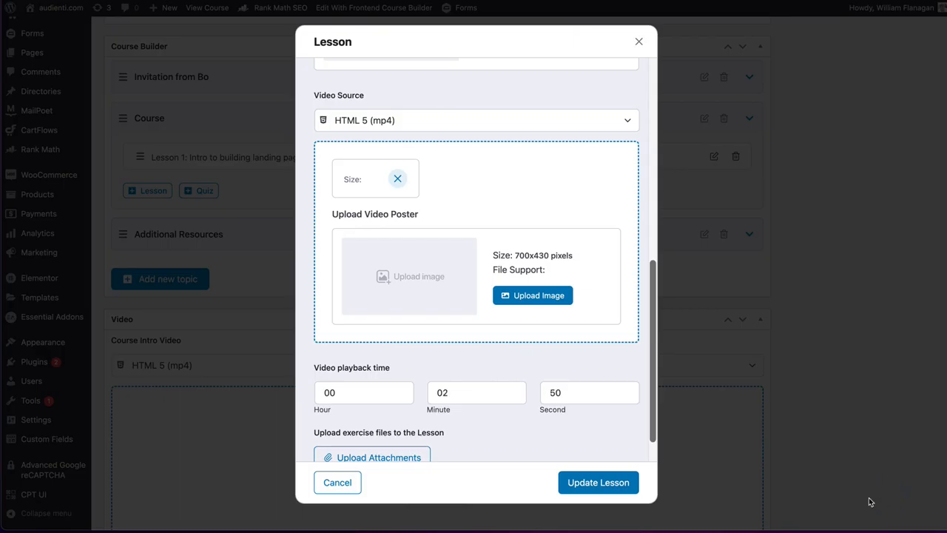
click(597, 483)
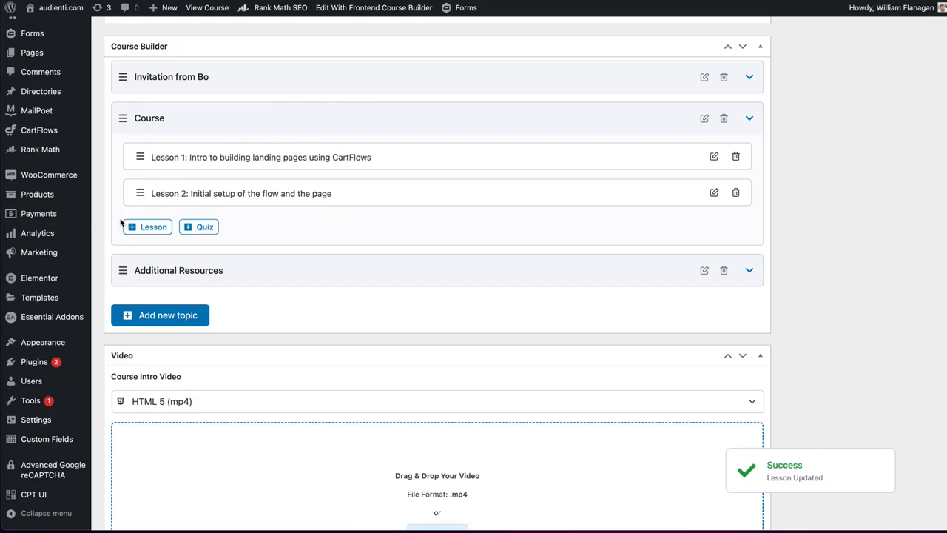
- Create a third lesson in the Course topic named "Hero section and layout", checking the video file names in Finder
click(147, 227)
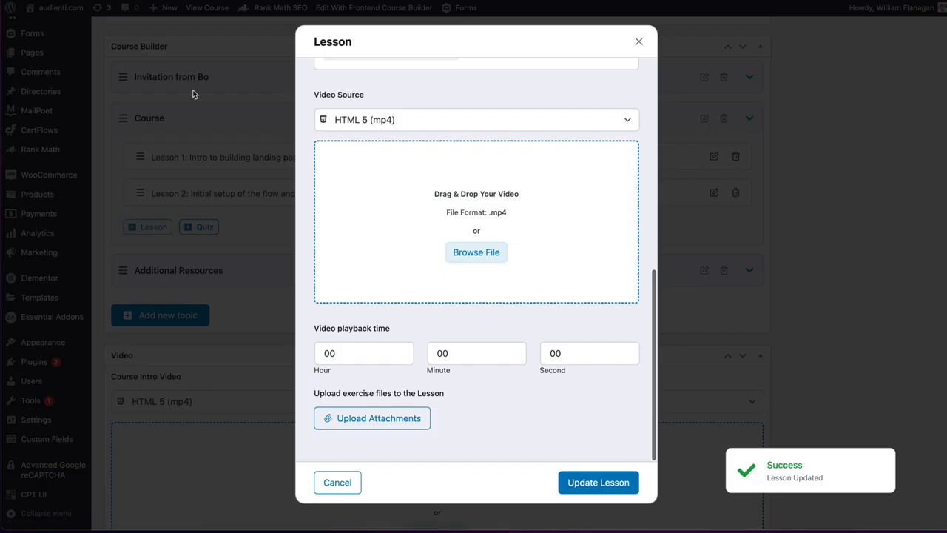
scroll(362, 89, up, 6)
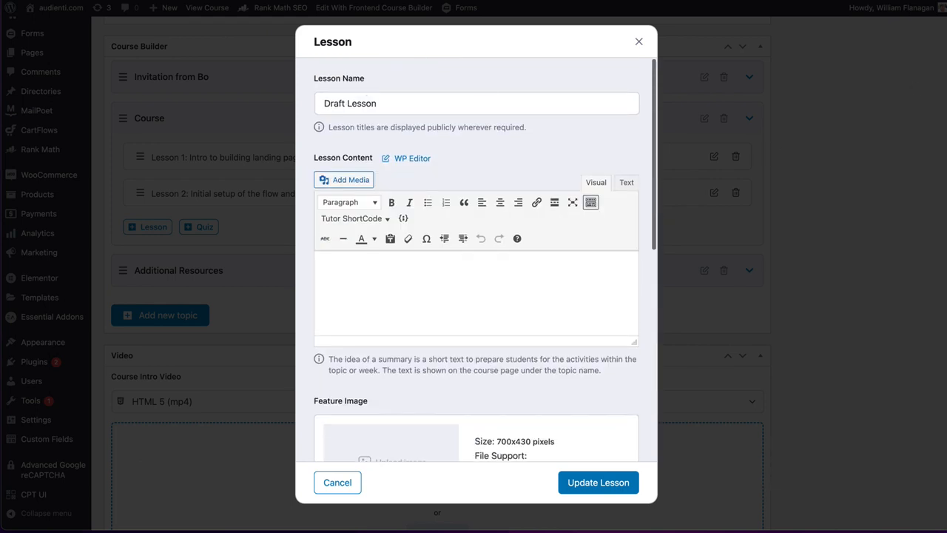
click(944, 42)
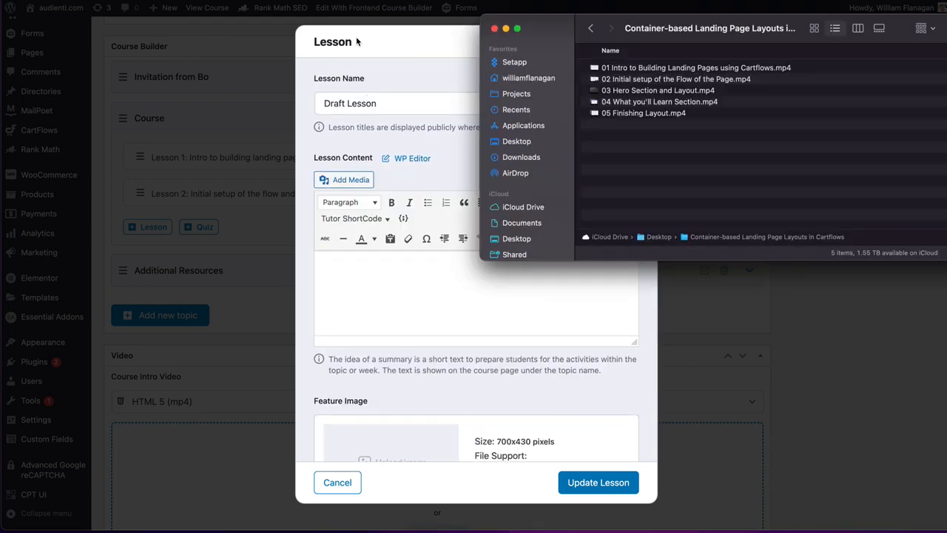
click(405, 43)
triple_click(338, 97)
text(H)
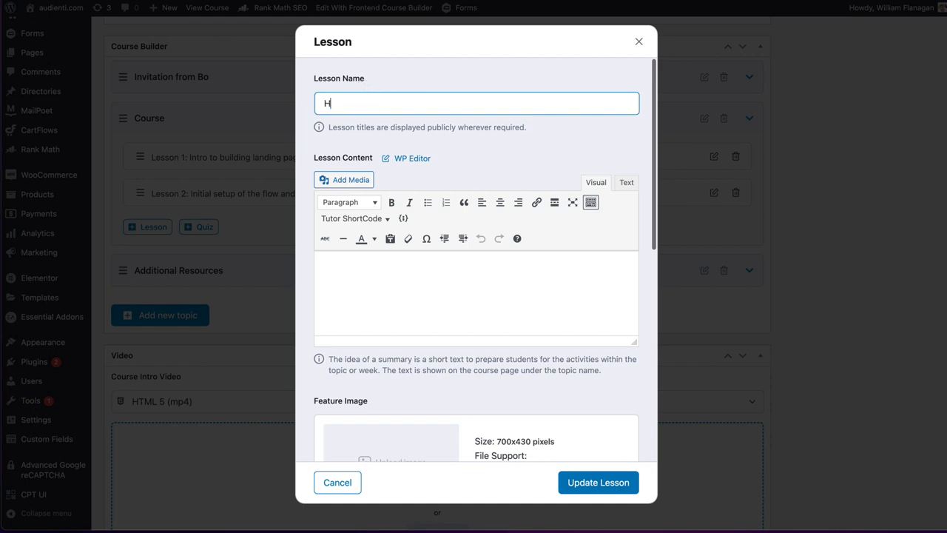
text(ero S)
text(section and lya)
key(BackSpace)
key(BackSpace)
text(ayout)
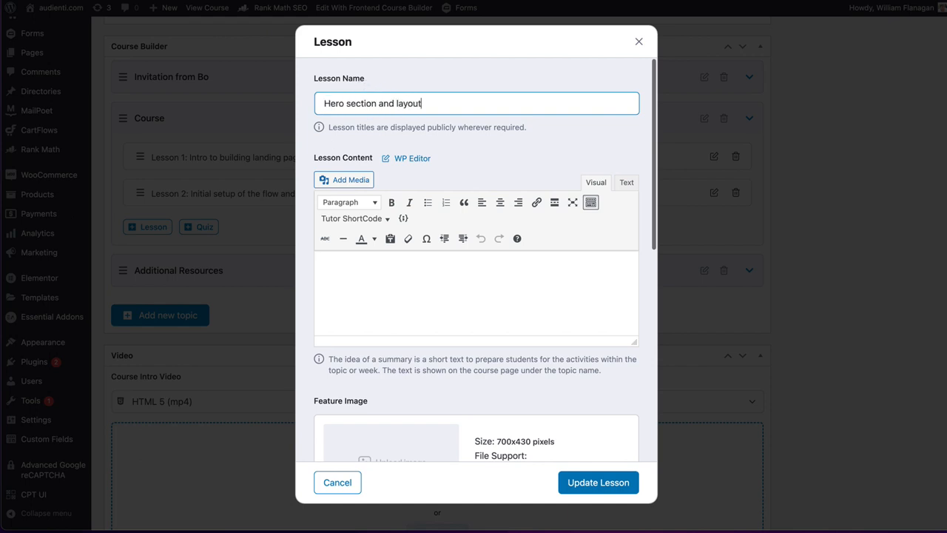
- Upload "03 Hero Section and Layout.mp4" from Finder to the media library for the third lesson's video
scroll(407, 290, down, 10)
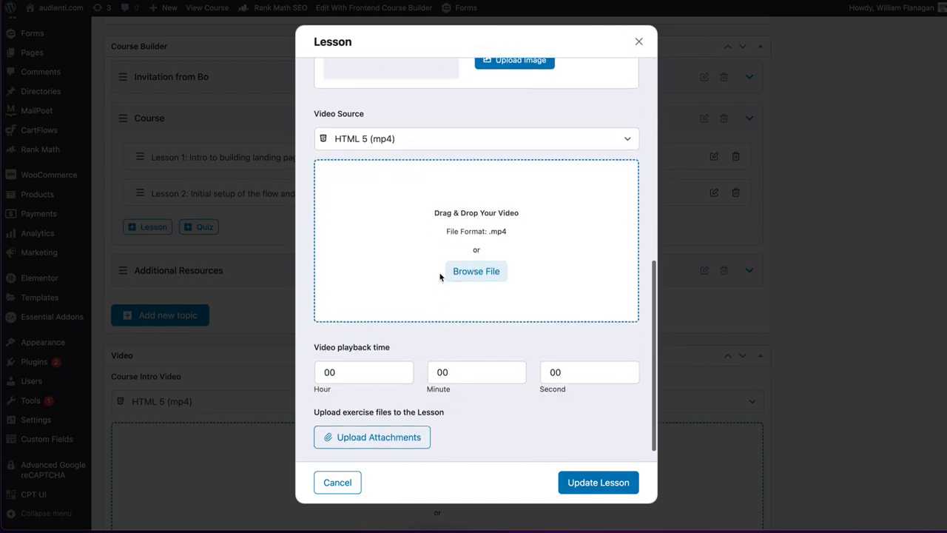
click(478, 273)
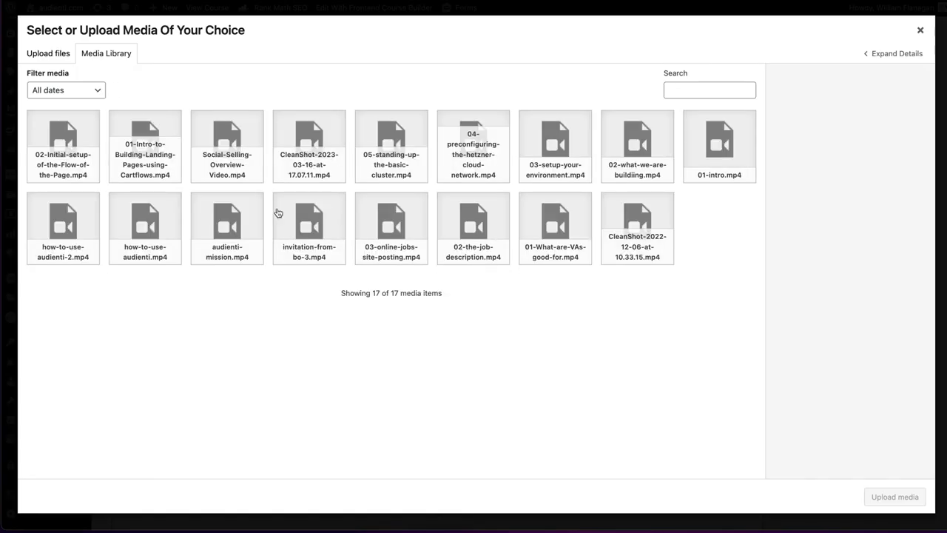
key(super+Tab)
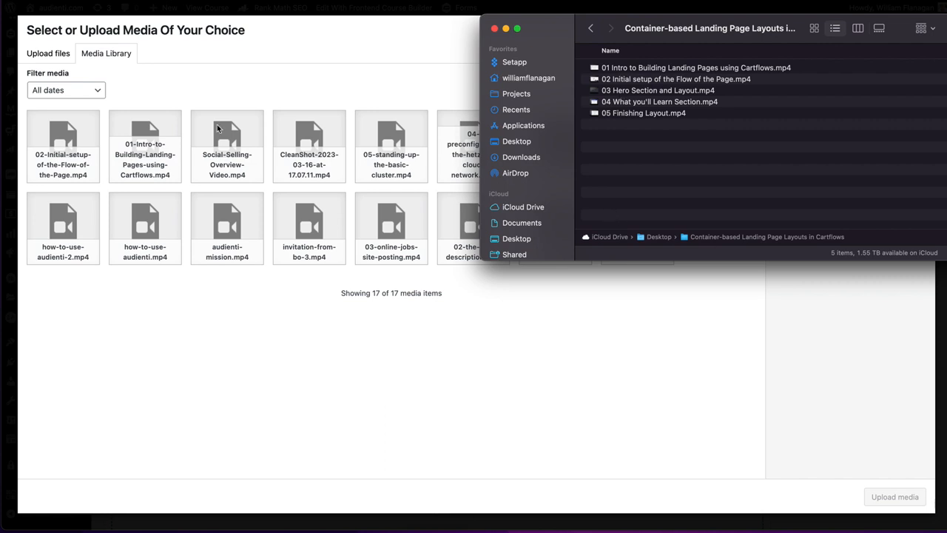
click(163, 103)
click(33, 54)
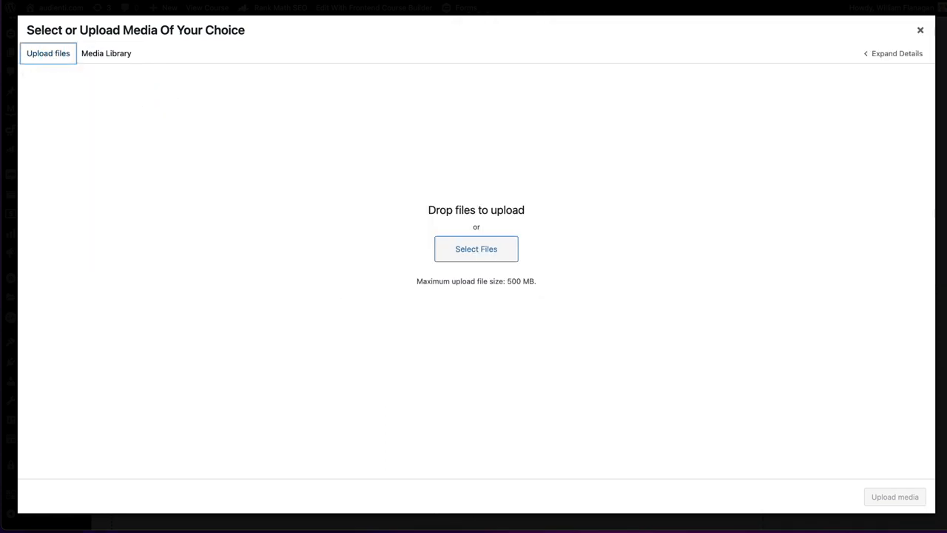
key(super+Tab)
click(624, 90)
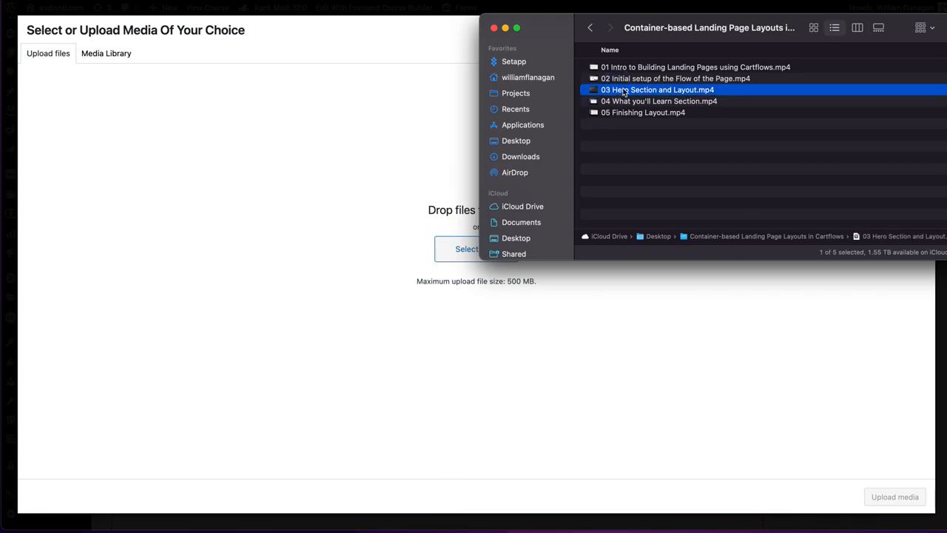
drag(635, 92, 306, 152)
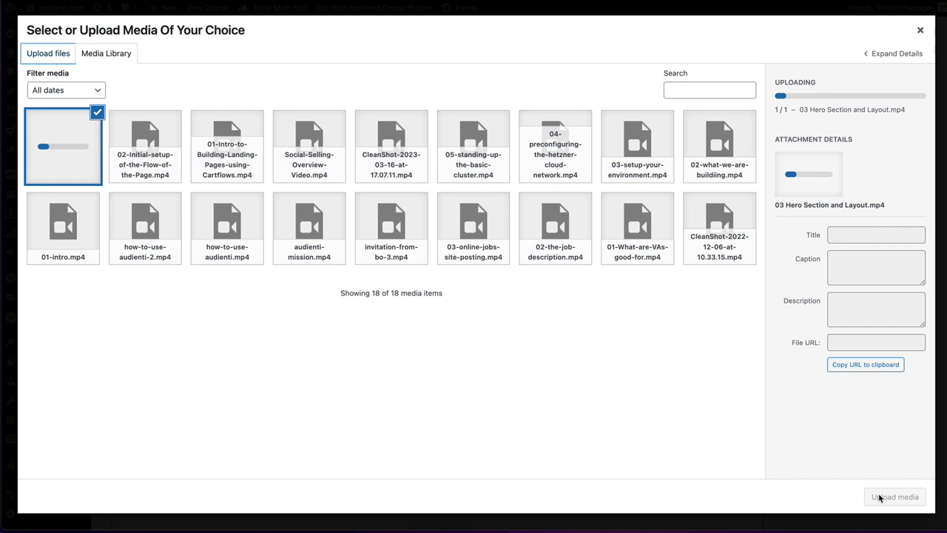
click(419, 423)
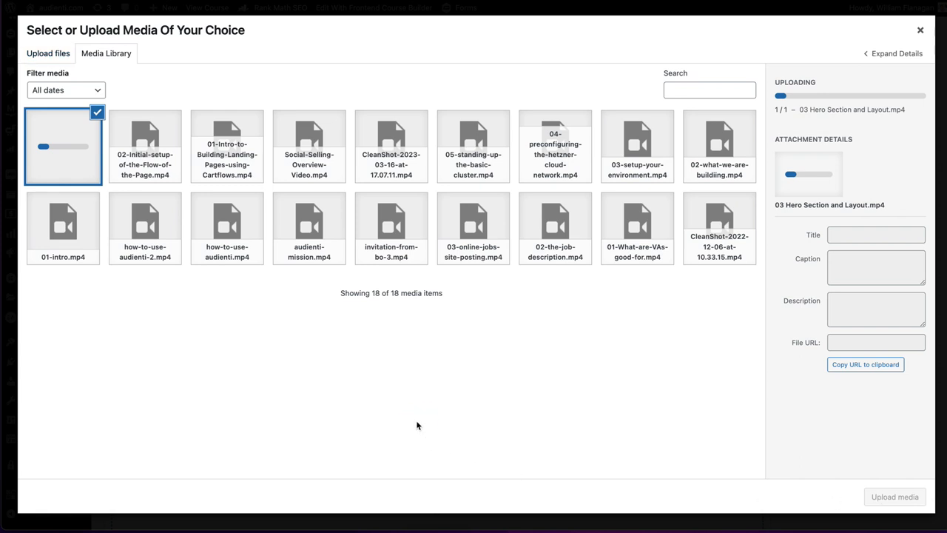
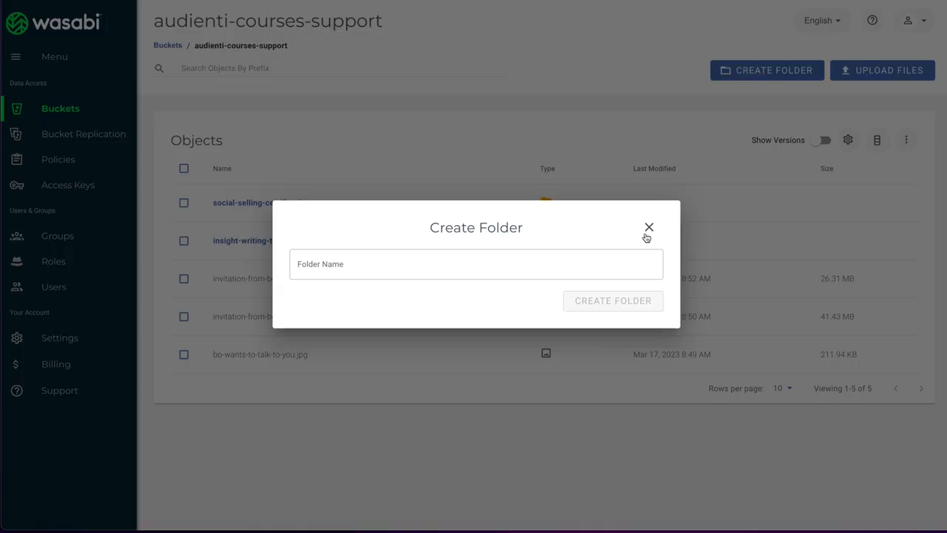
- Switch to the Wasabi storage console and open the audienti-courses-support bucket
click(648, 225)
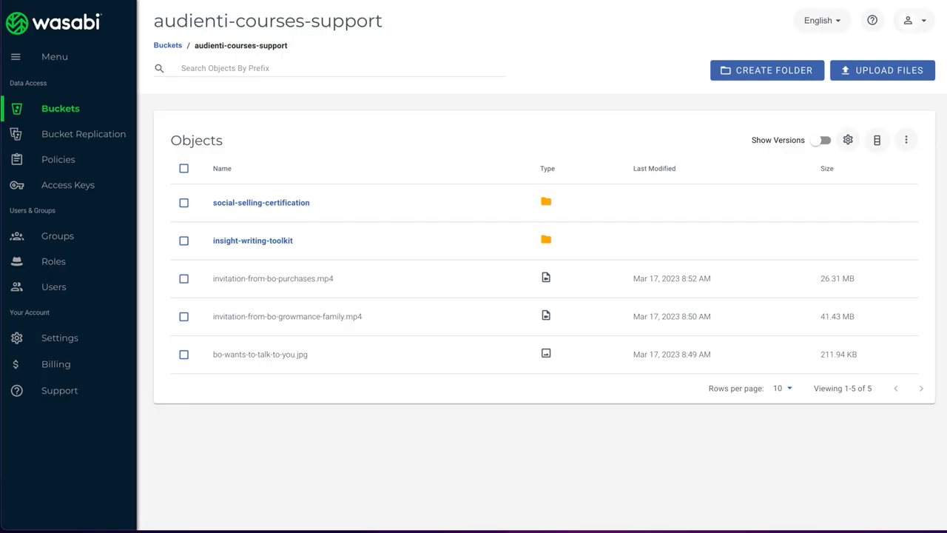
click(63, 110)
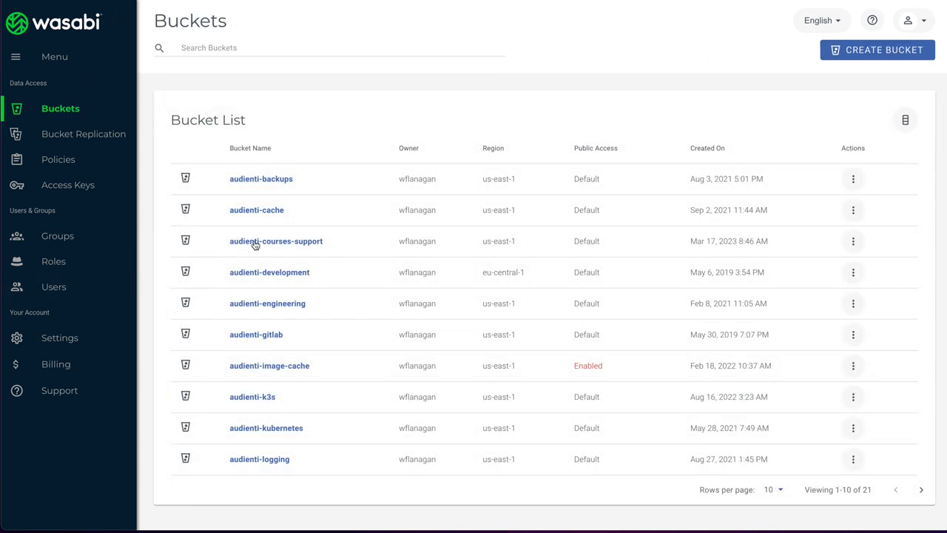
click(240, 243)
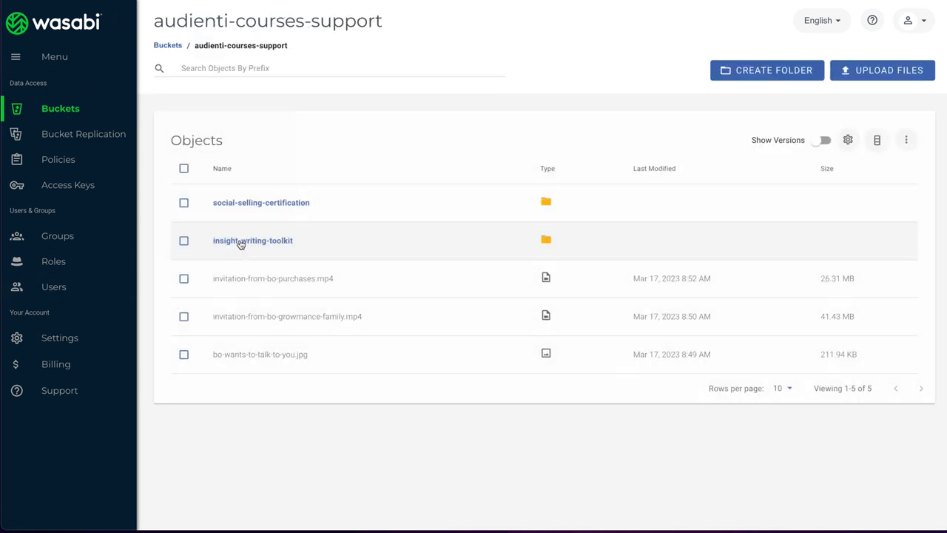
- Create a folder named "flex-landing-pages-in-cartflows" in the bucket
click(758, 70)
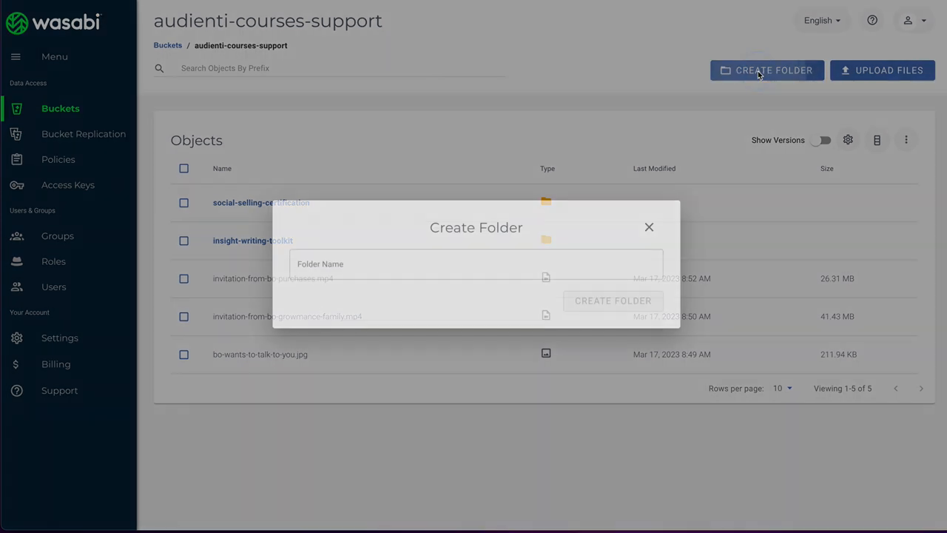
click(307, 259)
text(flex)
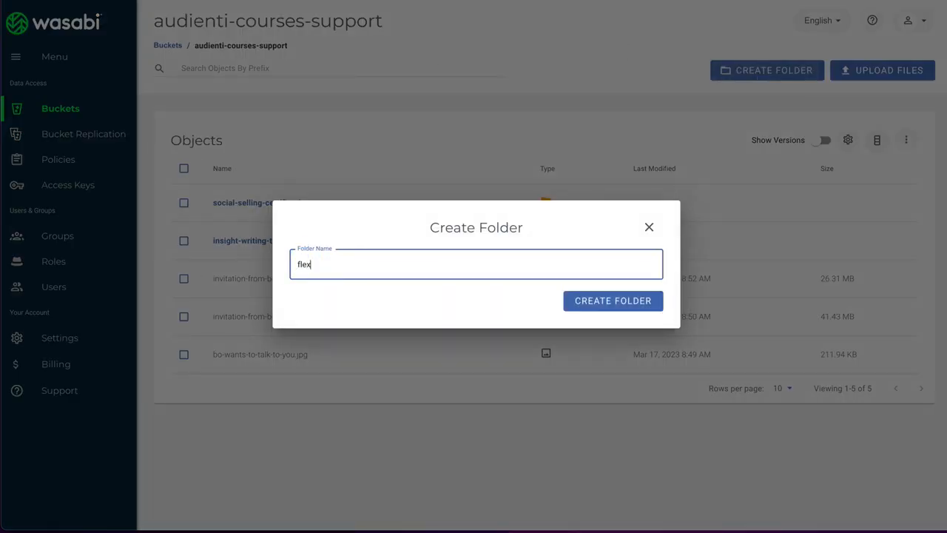
text( landing pages in)
key(BackSpace)
text(landing ppages-in-cartflows)
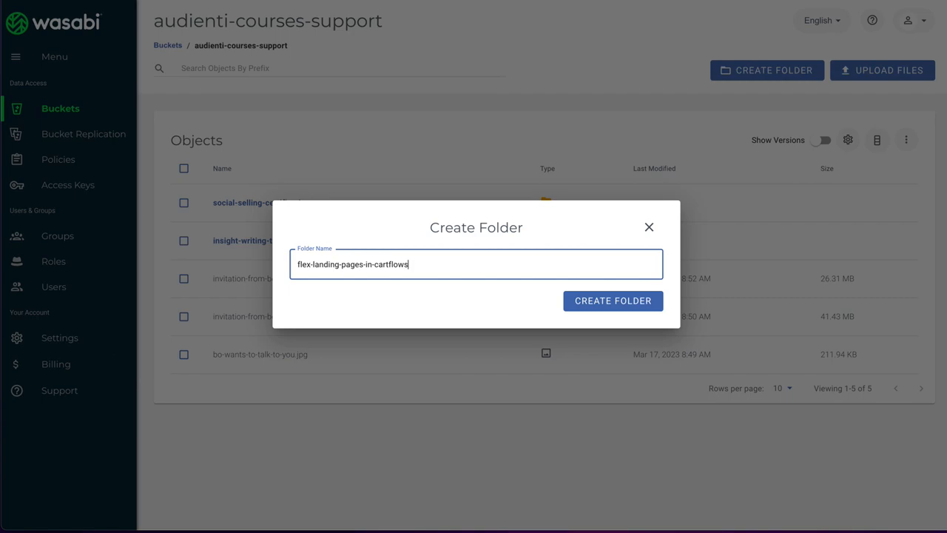
click(613, 300)
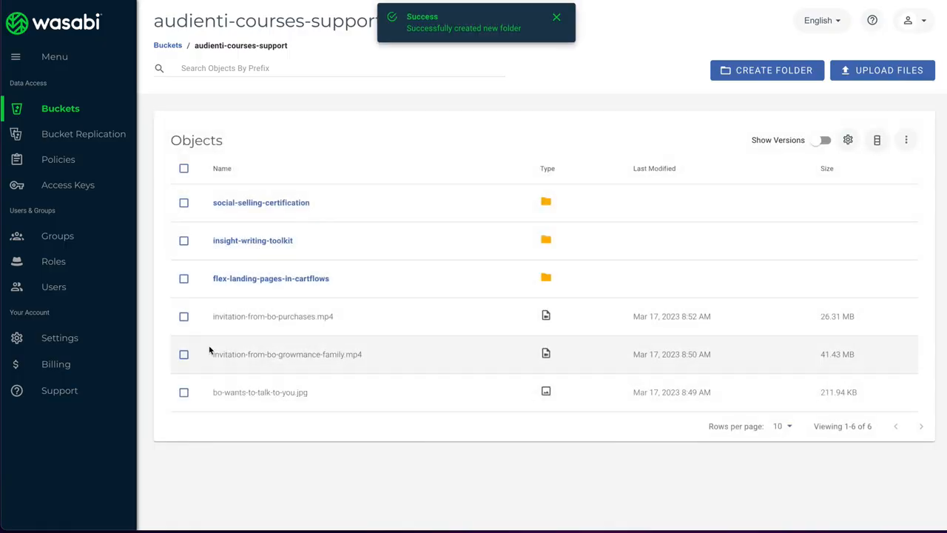
- Upload all five course videos from the desktop's Container-based Landing Page Layouts in Cartflows folder into the flex-landing-pages-in-cartflows folder
click(300, 280)
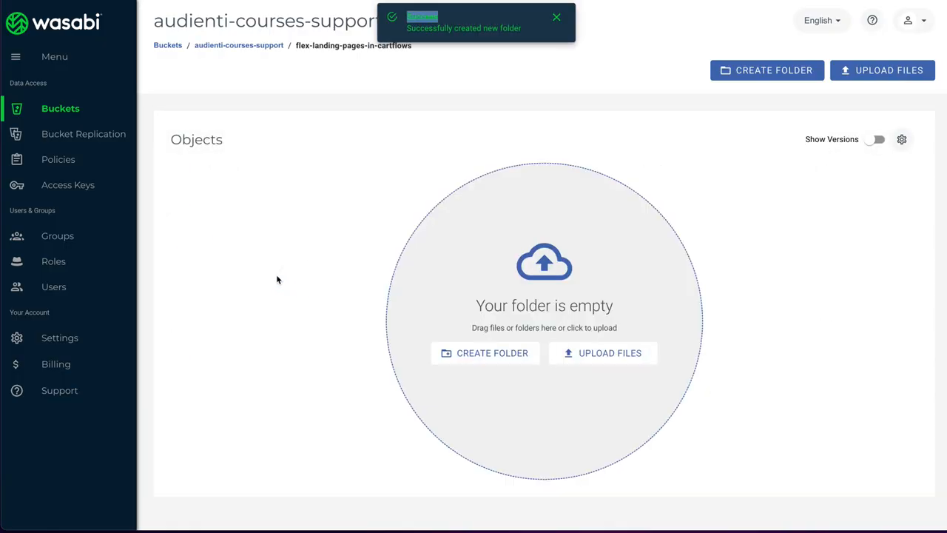
click(598, 353)
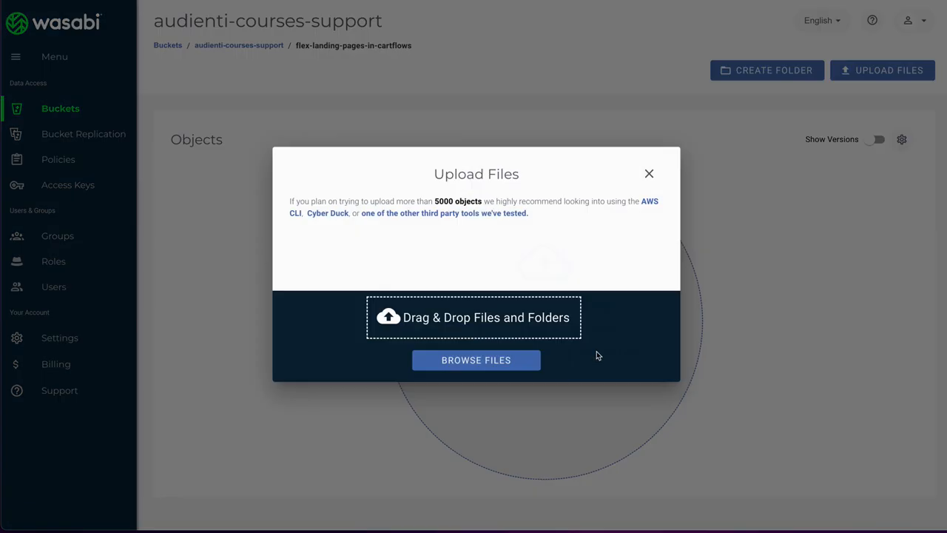
click(478, 360)
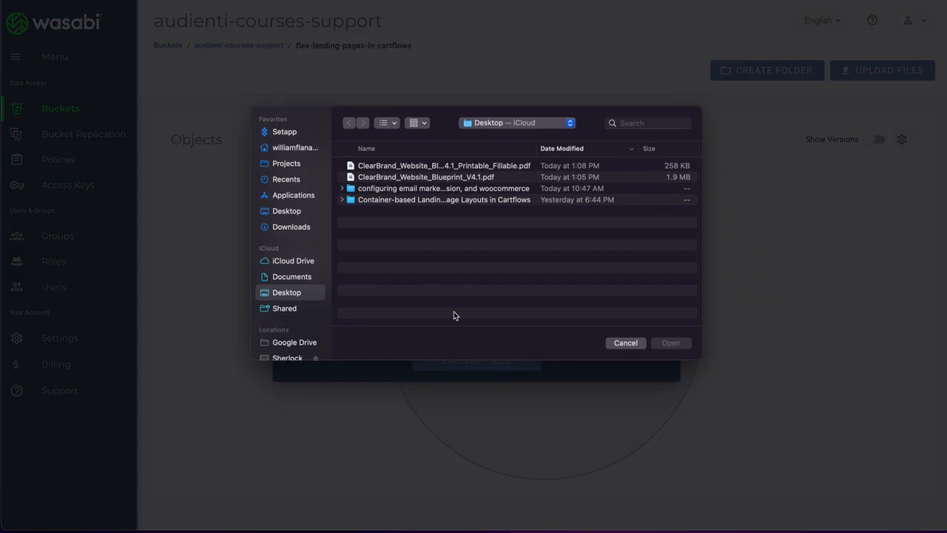
double_click(426, 199)
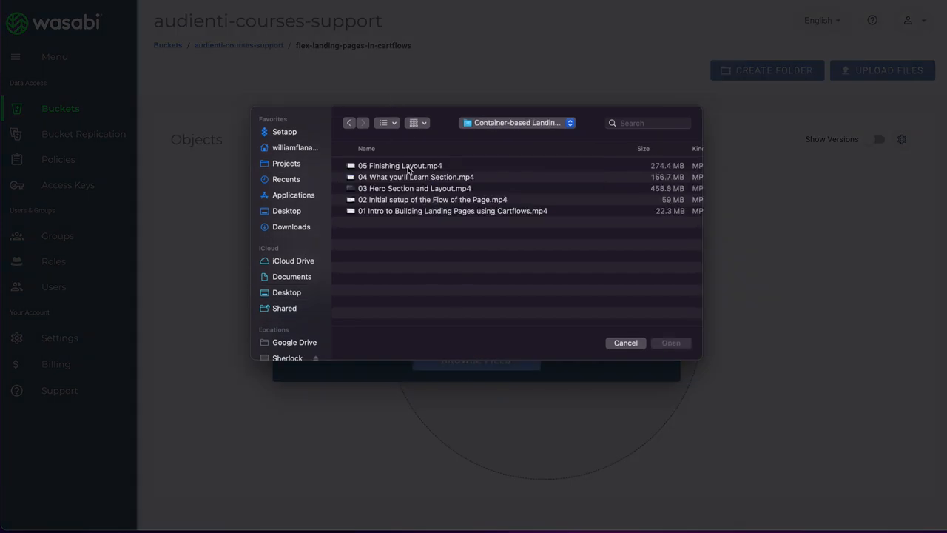
key(Down)
shift+click(403, 214)
click(669, 344)
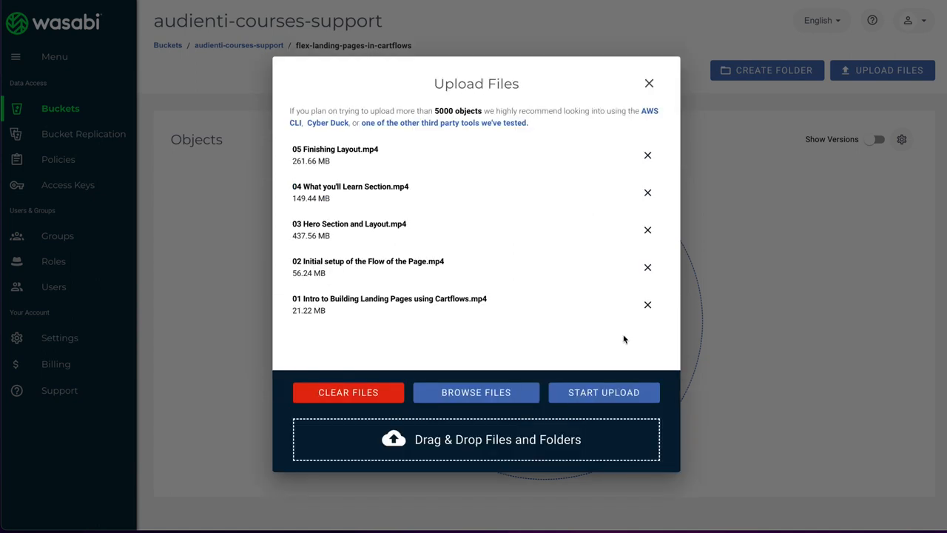
click(603, 391)
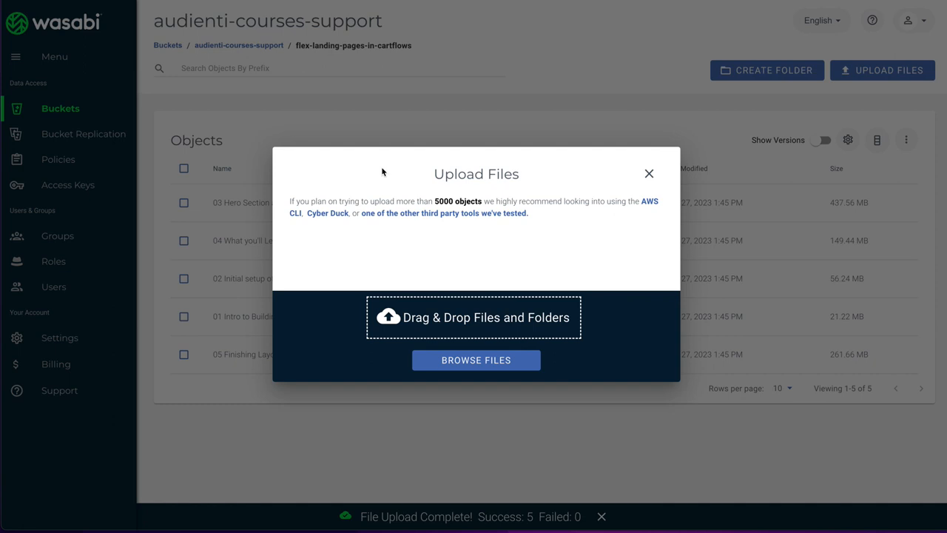
click(649, 174)
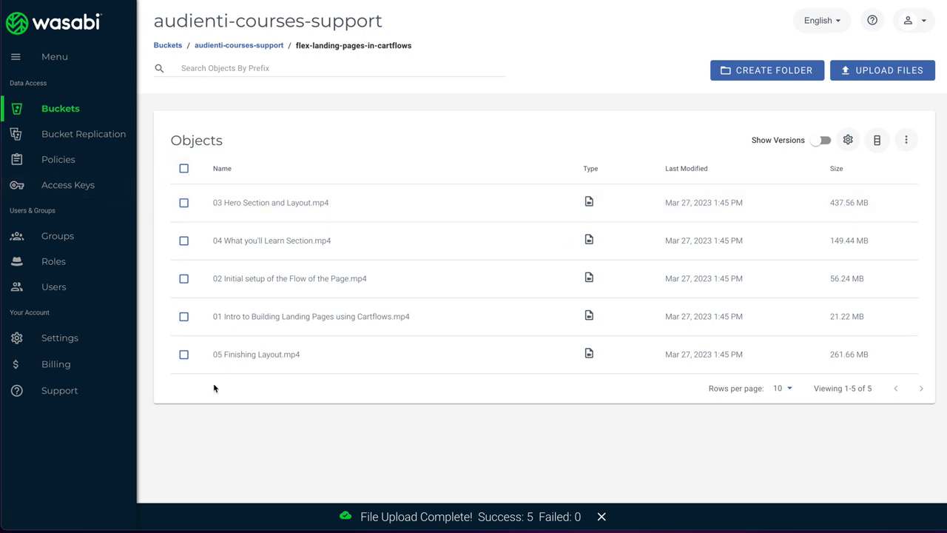
- Make all five uploaded video files public
click(184, 354)
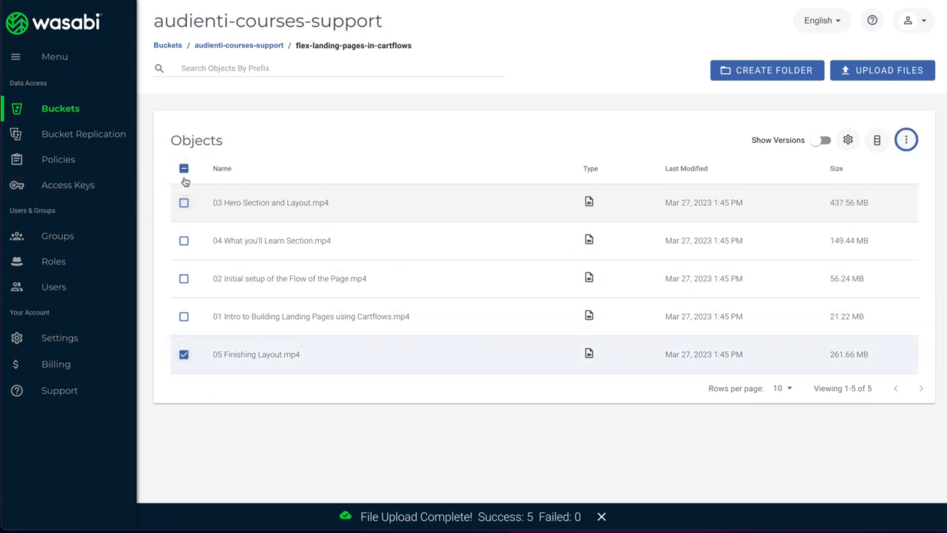
click(184, 168)
click(184, 168)
click(184, 168)
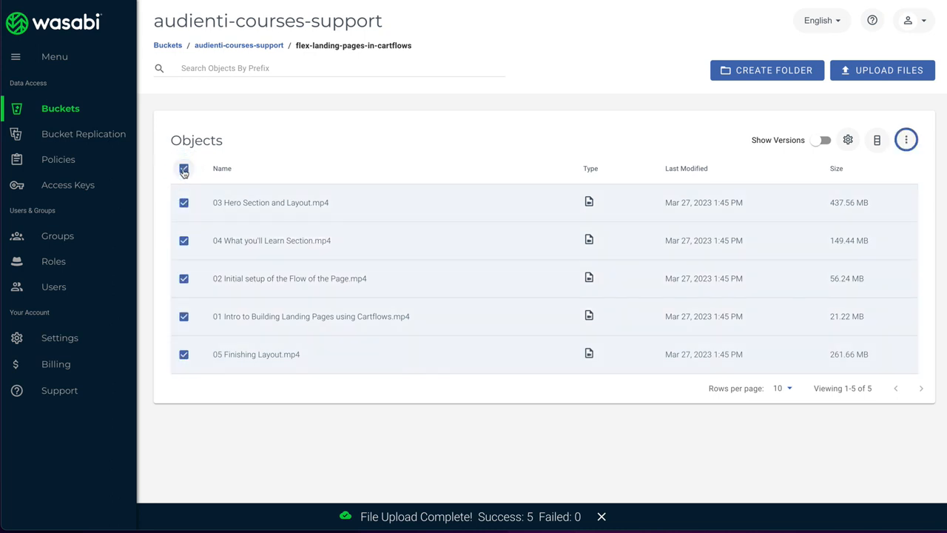
click(907, 140)
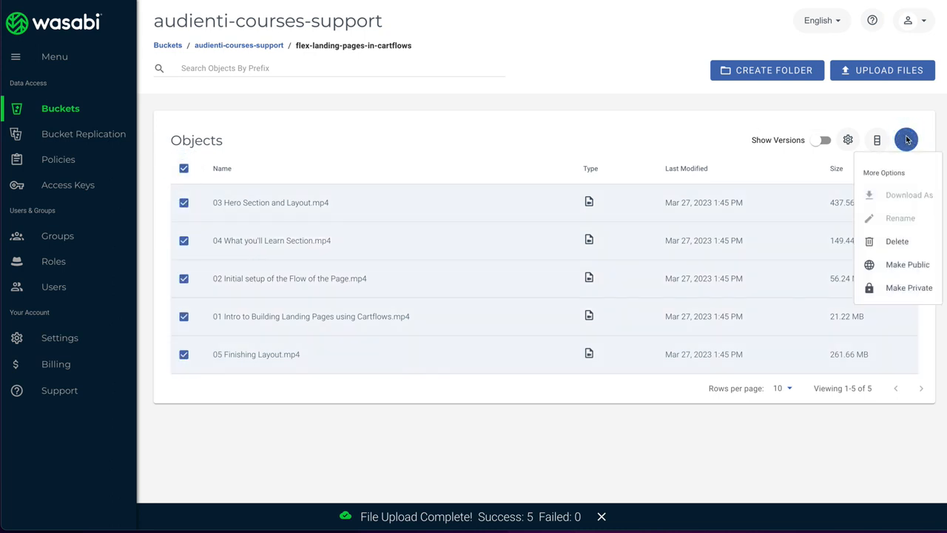
click(908, 264)
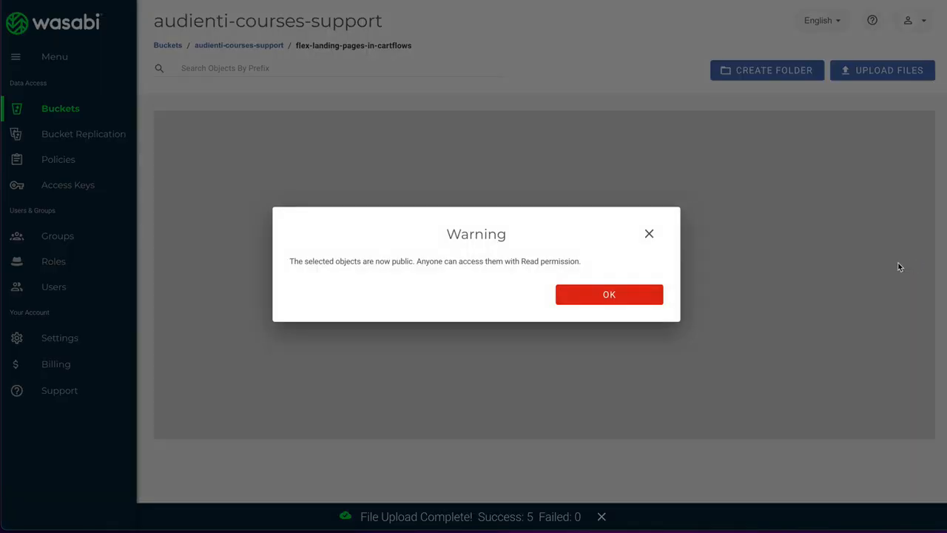
click(608, 295)
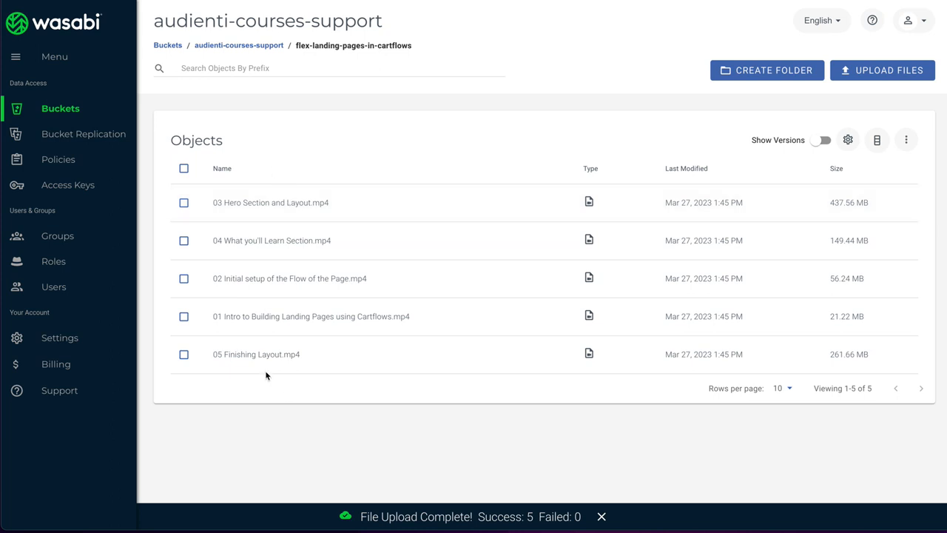
- Check that the public link of "02 Initial setup of the Flow of the Page.mp4" plays, and close the video
click(264, 278)
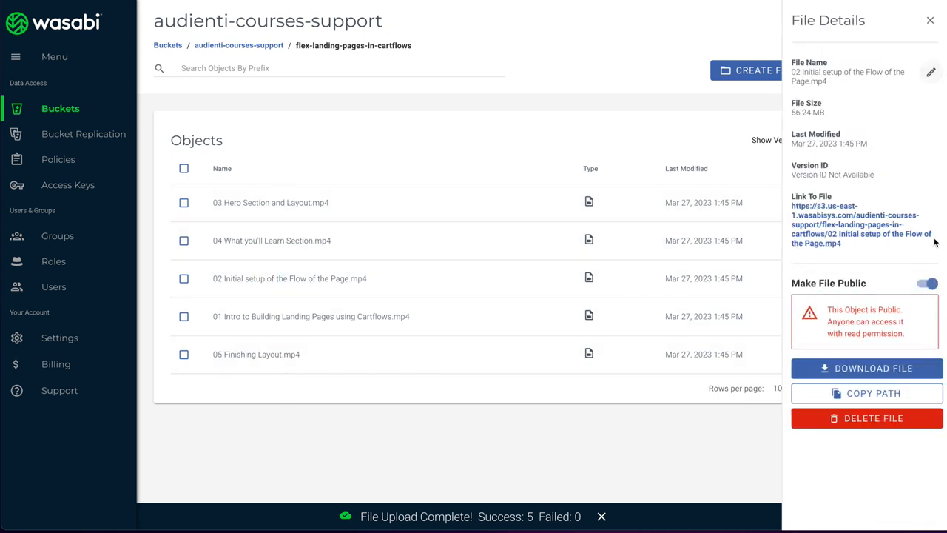
click(845, 222)
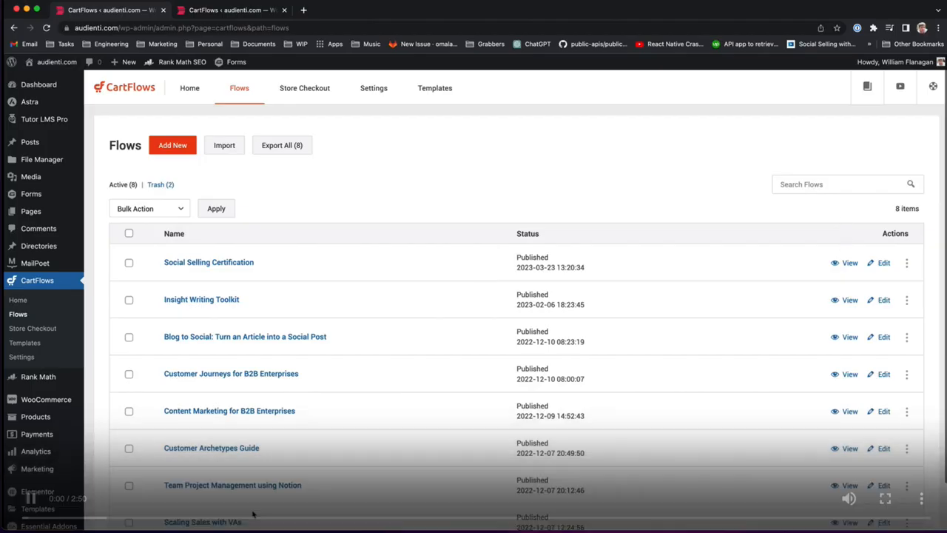
key(super+w)
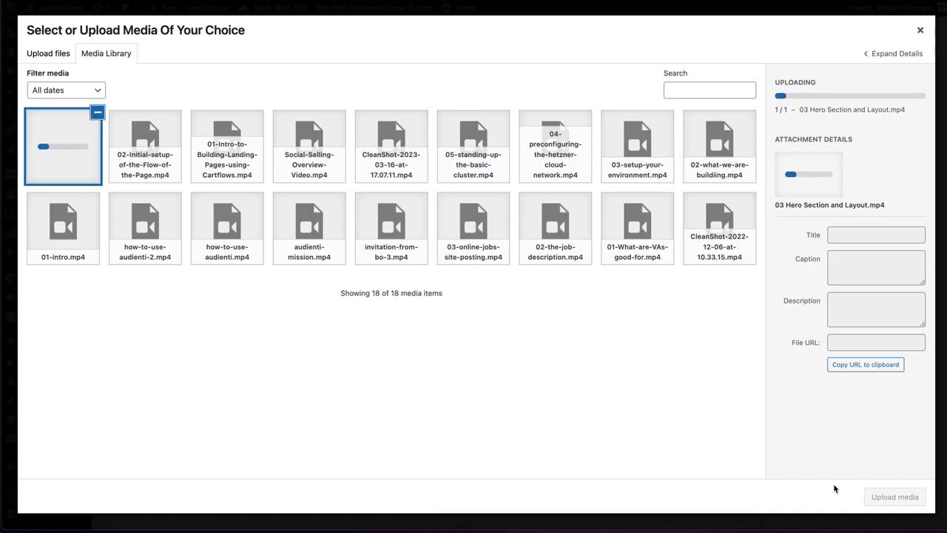
- Leave the media library upload and change the "Hero section and layout" lesson's video source to External URL
click(920, 29)
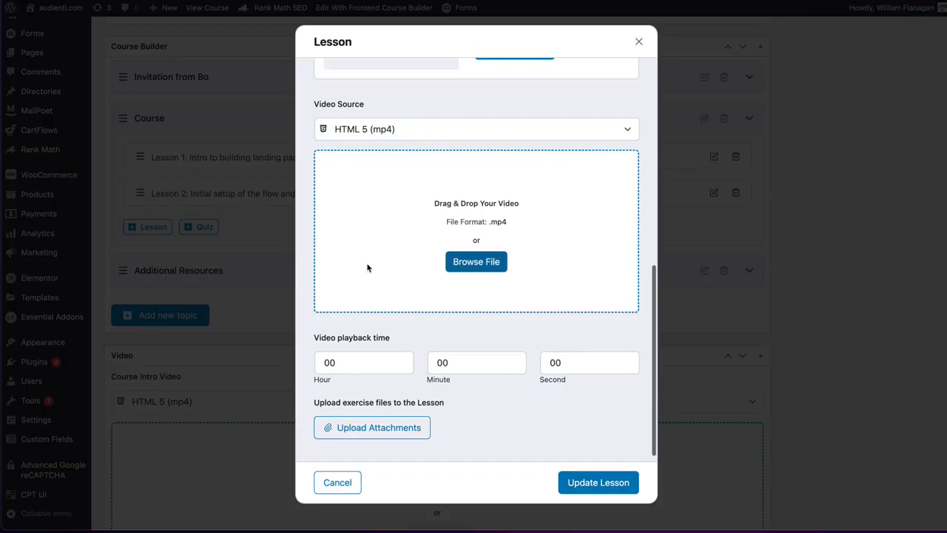
click(367, 129)
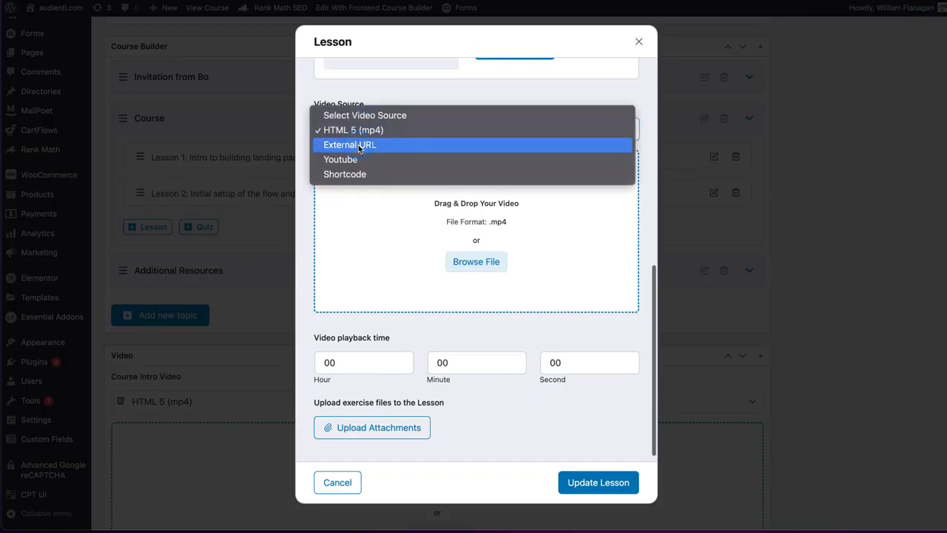
click(358, 145)
scroll(378, 269, up, 5)
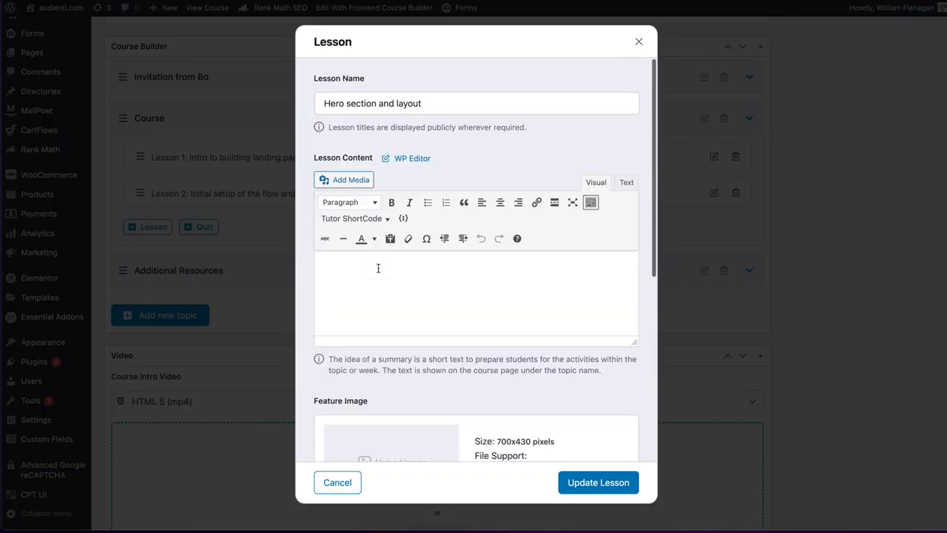
scroll(378, 268, down, 2)
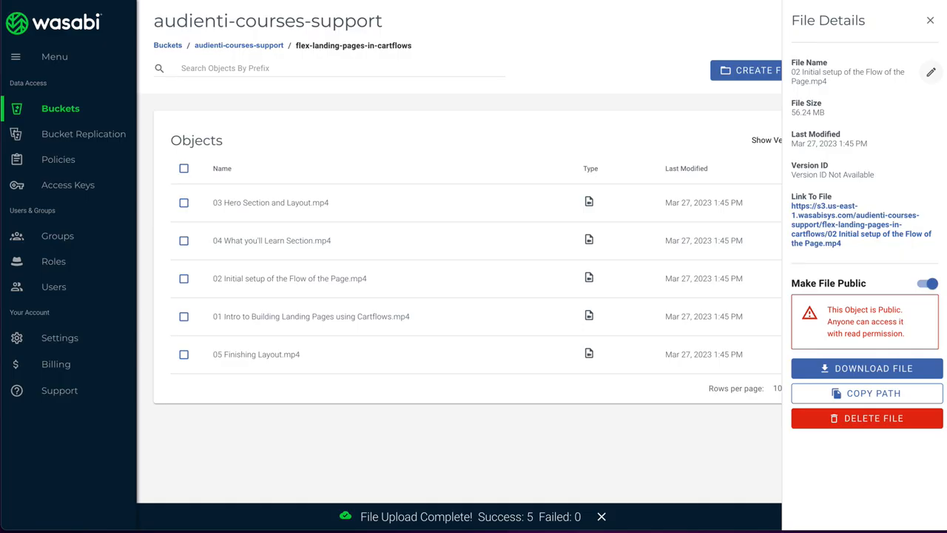
- Copy the public link address of "03 Hero Section and Layout.mp4" in Wasabi
click(241, 203)
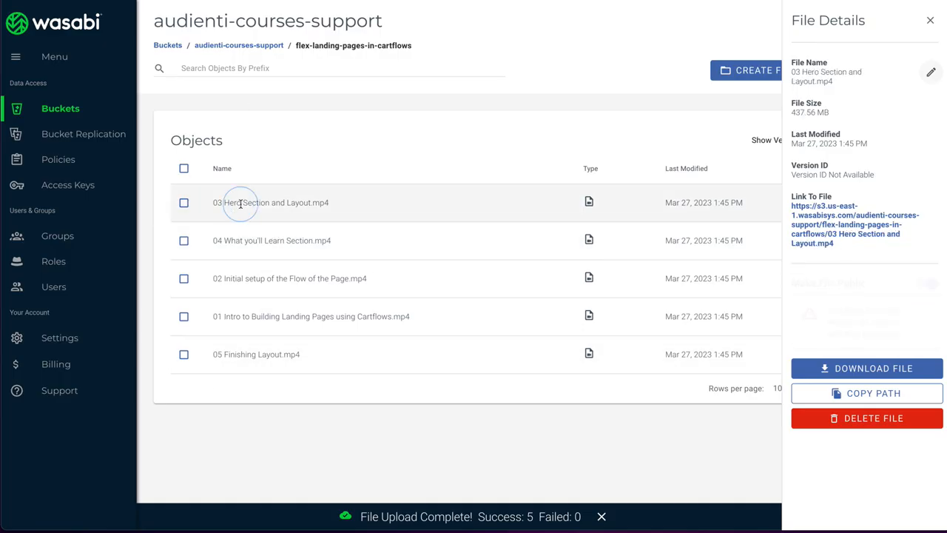
right_click(833, 221)
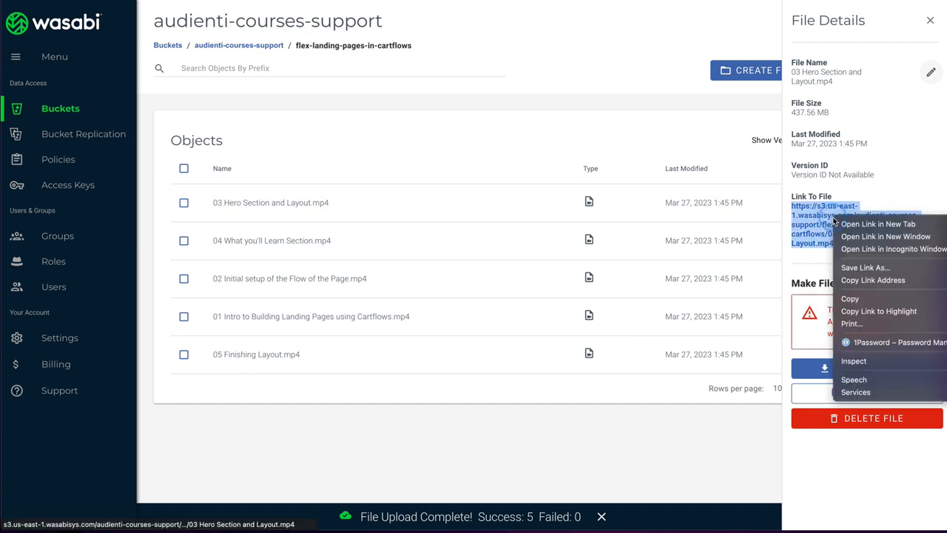
click(856, 281)
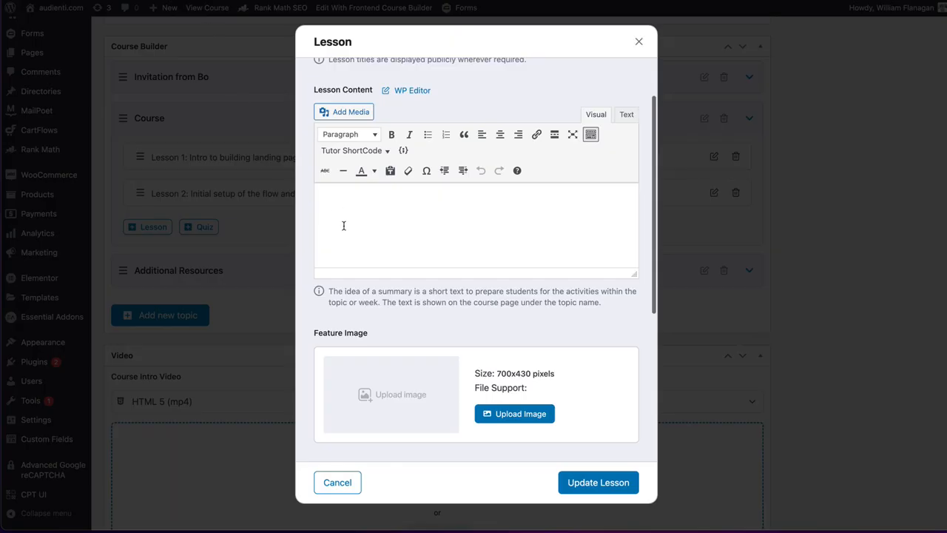
- Paste the copied Wasabi link as the "Hero section and layout" lesson's external video URL and save the lesson
scroll(344, 225, down, 5)
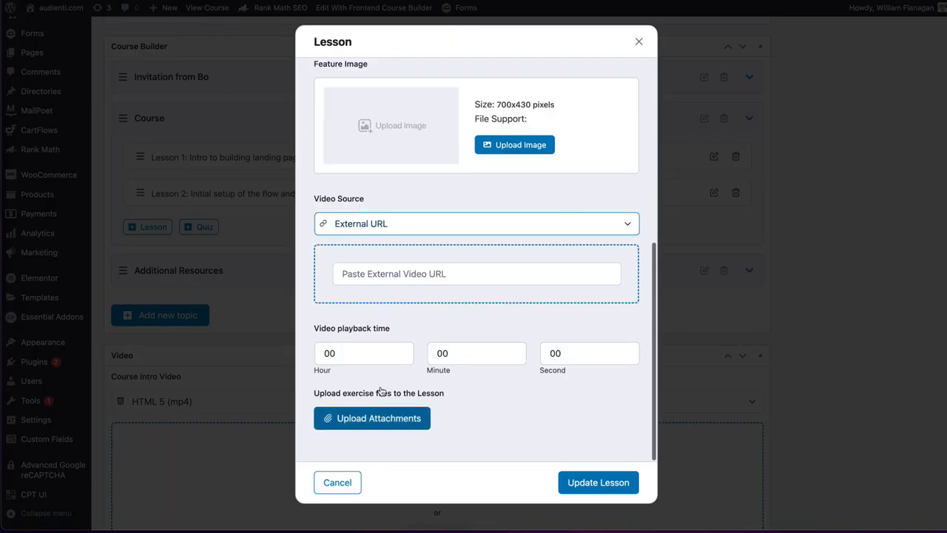
click(383, 271)
key(super+v)
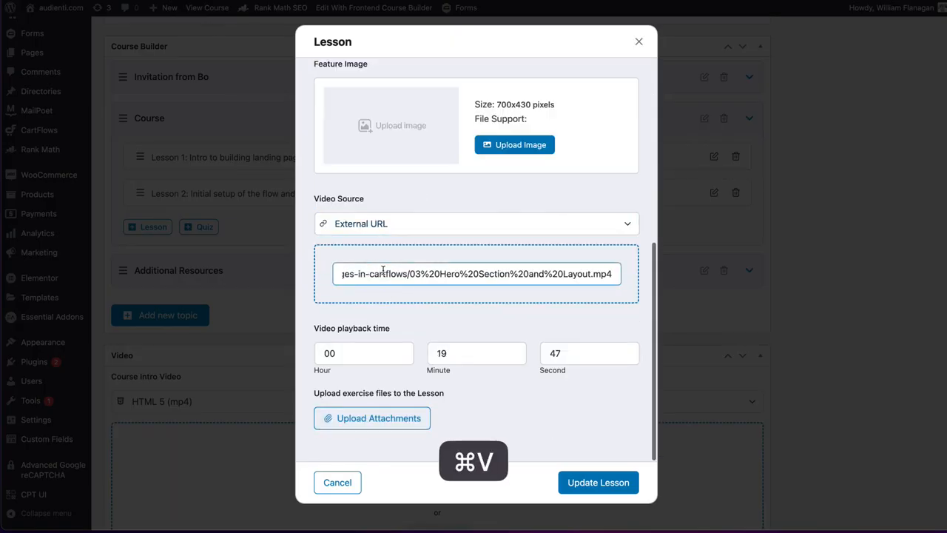
click(629, 485)
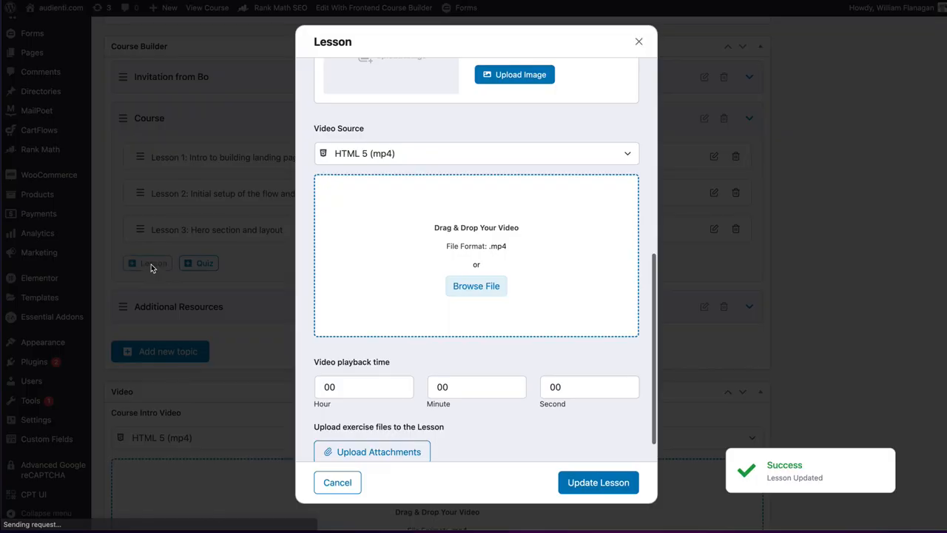
- Check the fourth video's file name in Finder and name the new lesson "What you'll learn section"
key(super+Tab)
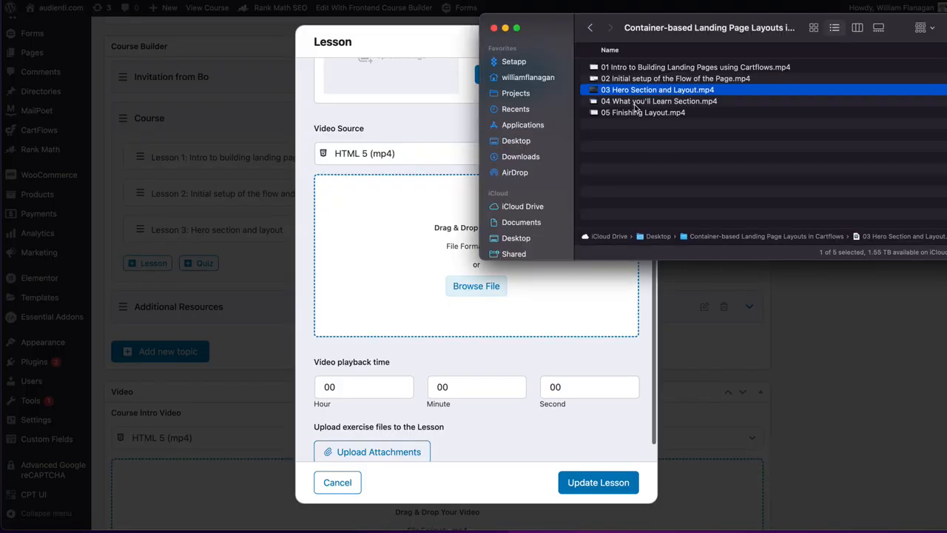
key(super+Tab)
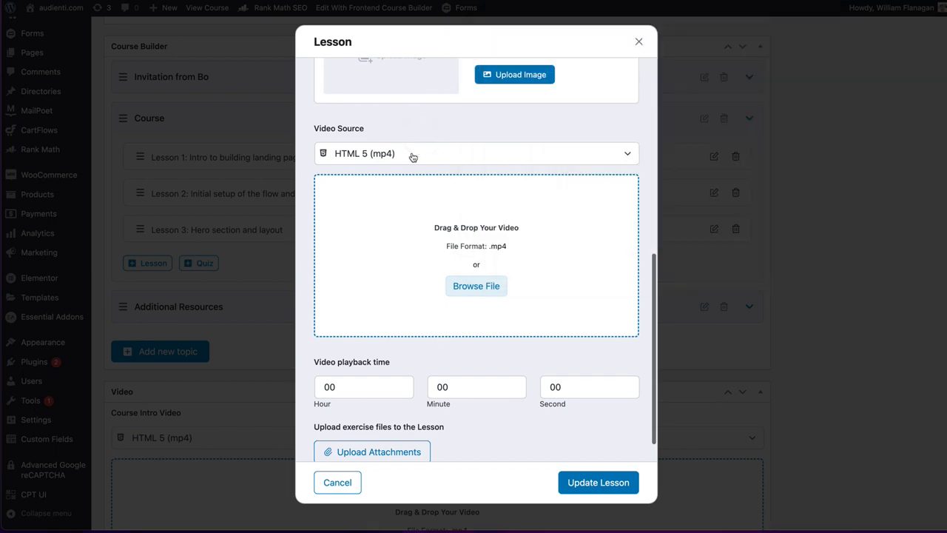
scroll(403, 158, up, 10)
triple_click(370, 104)
text(W)
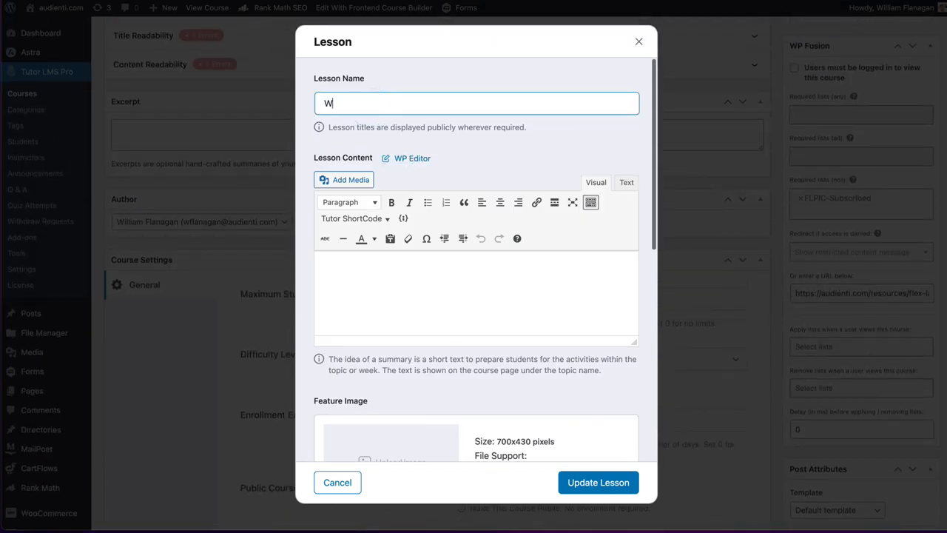
text(hat you'll ealr)
key(BackSpace)
text(learn section)
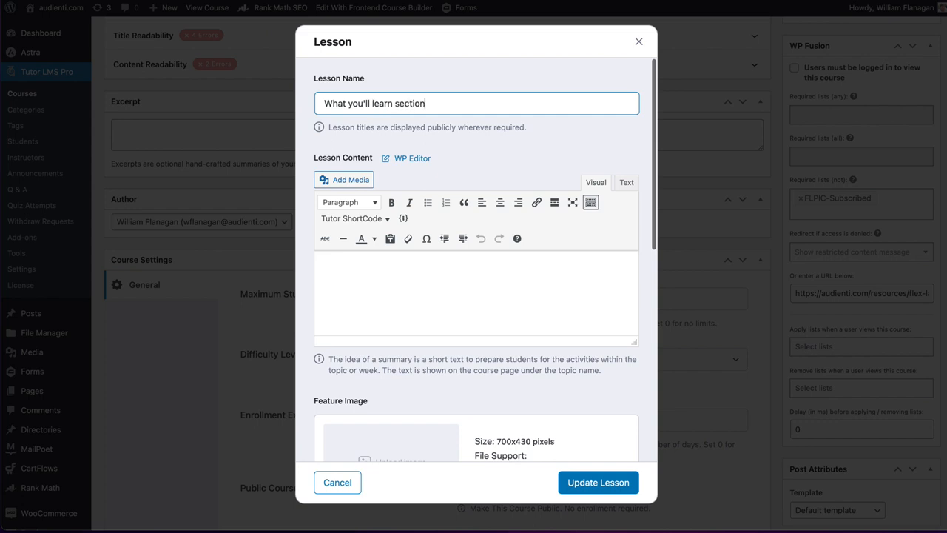
- Change the "What you'll learn section" lesson's video source to External URL
scroll(380, 96, down, 6)
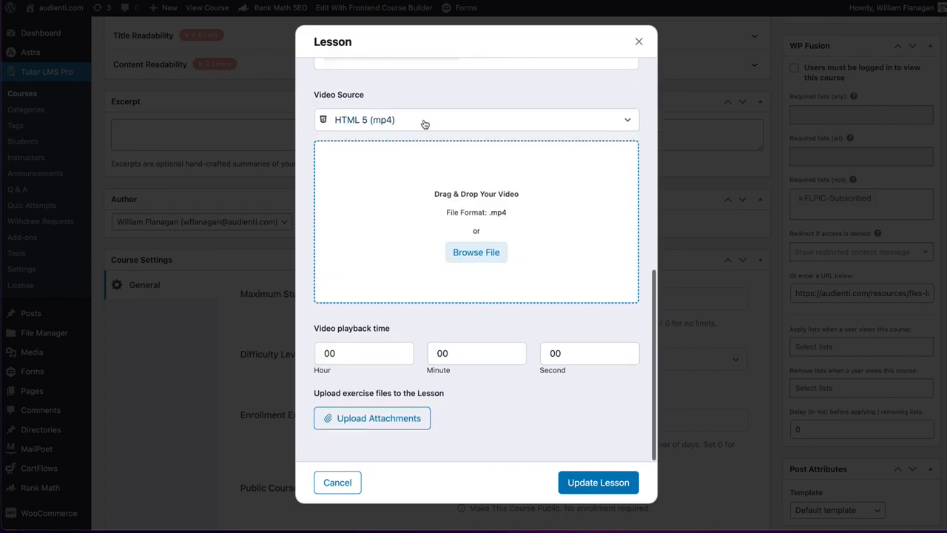
click(422, 122)
click(385, 135)
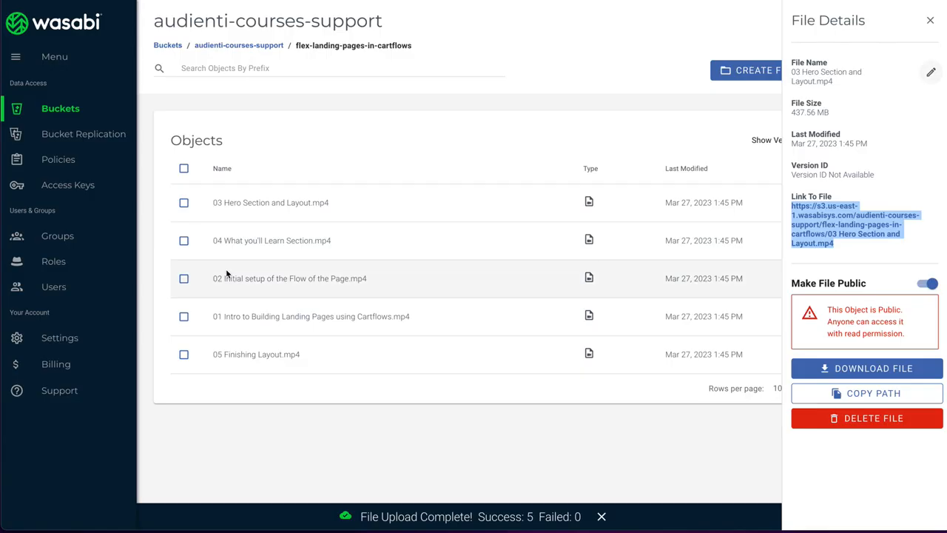
- Copy the link address of "04 What you'll Learn Section.mp4" in Wasabi and save it as the lesson's external video URL
click(280, 242)
right_click(816, 214)
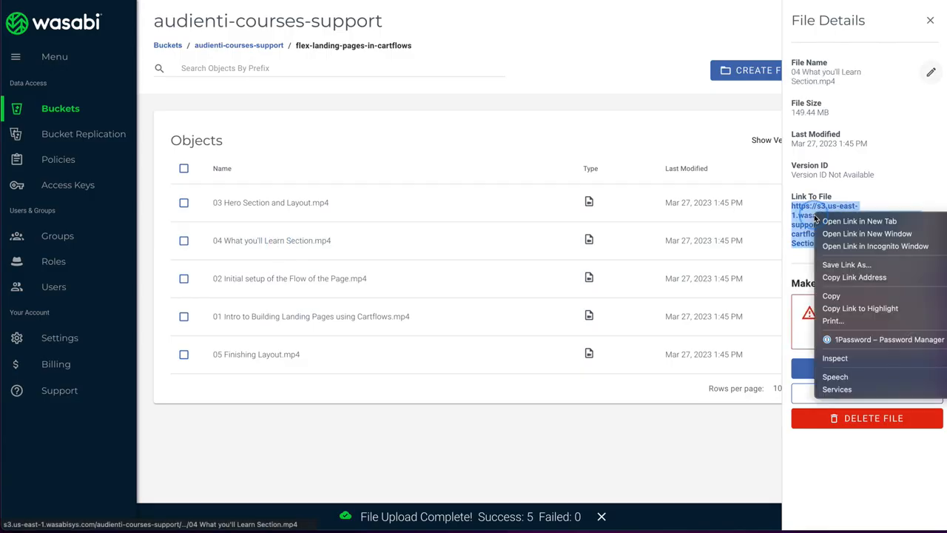
click(860, 277)
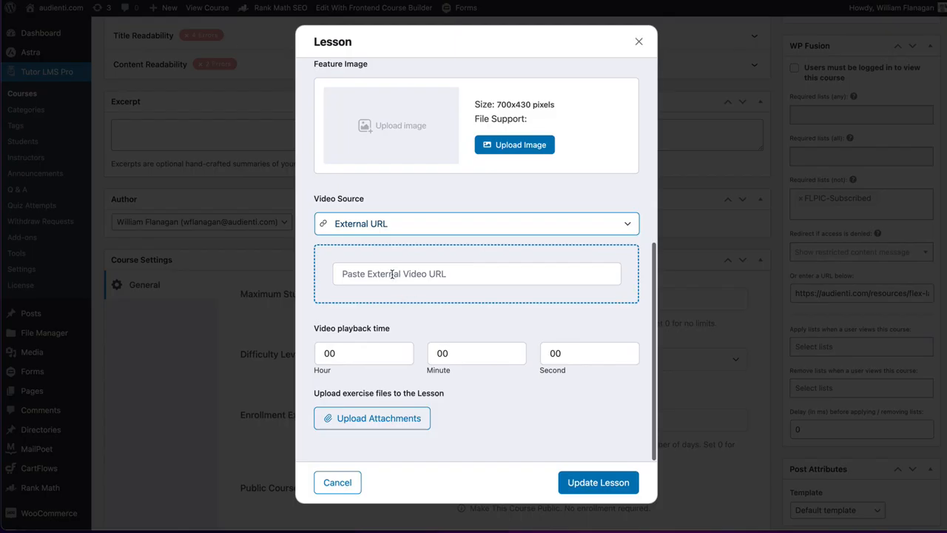
click(392, 274)
key(super+v)
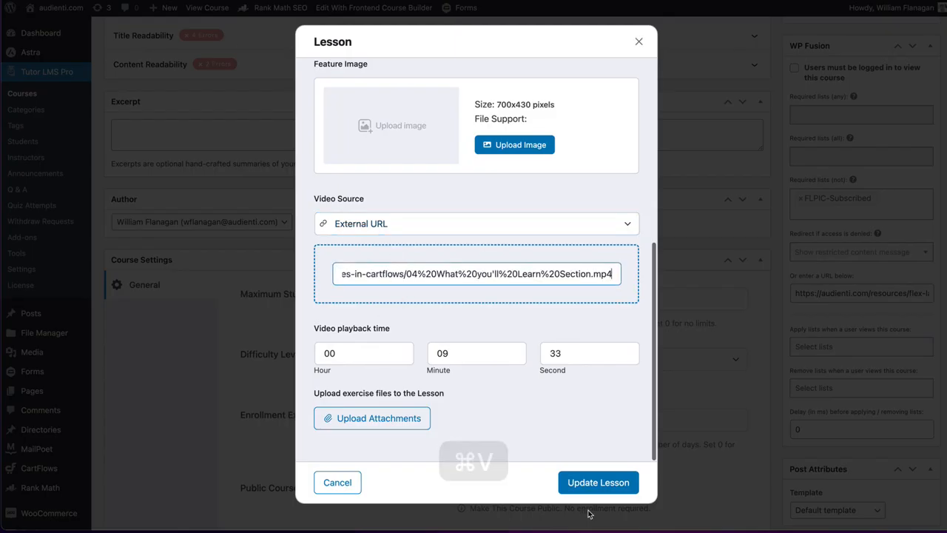
click(590, 487)
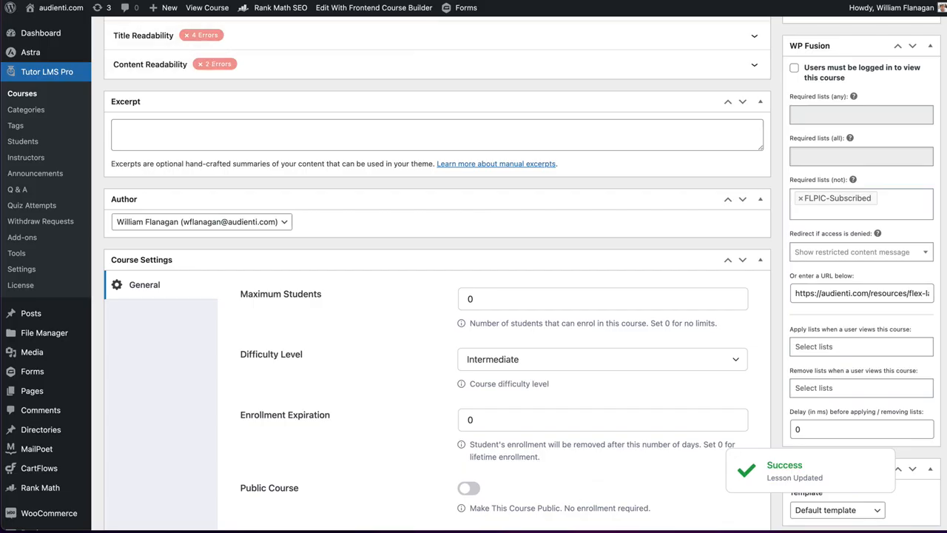
- Minimize the Finder window and add a lesson named "Finishing Layout" to the Course topic
key(super+Tab)
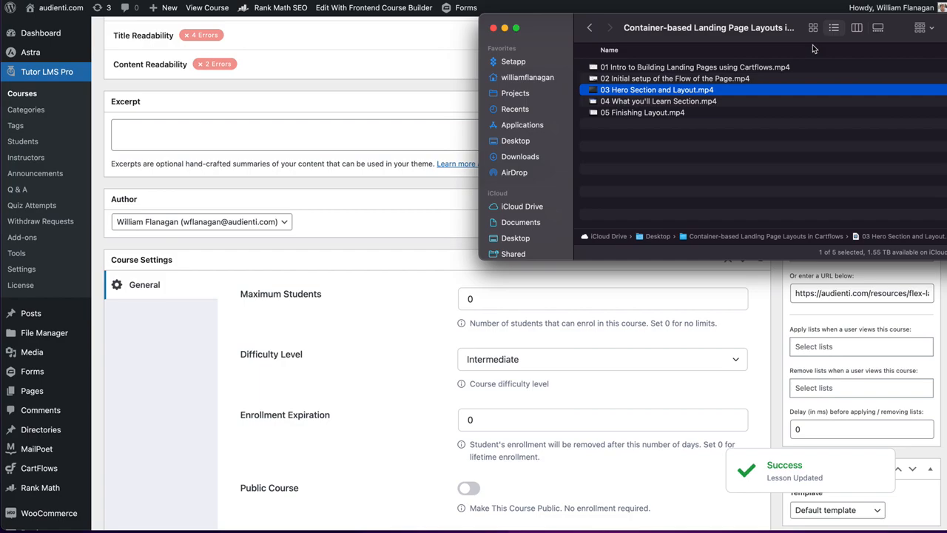
click(505, 29)
scroll(244, 140, up, 5)
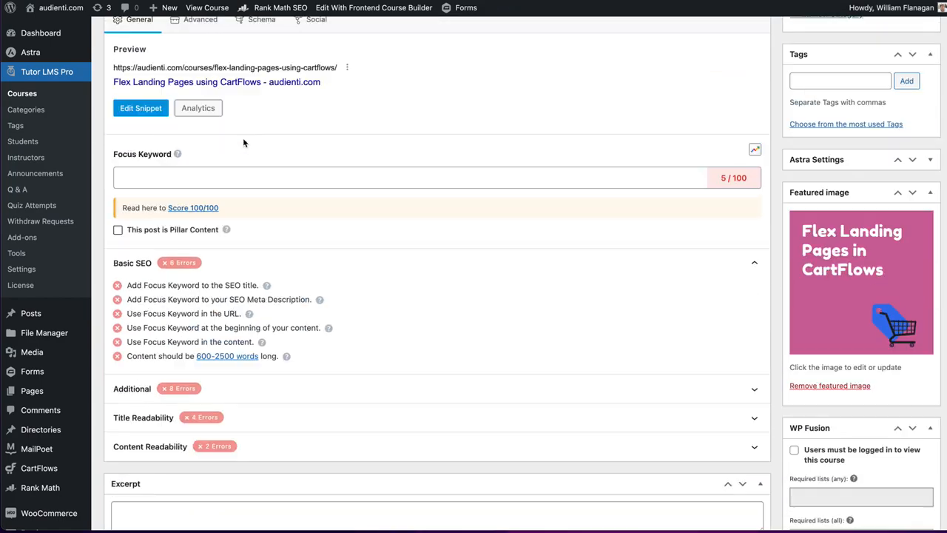
scroll(243, 137, up, 5)
scroll(243, 138, down, 15)
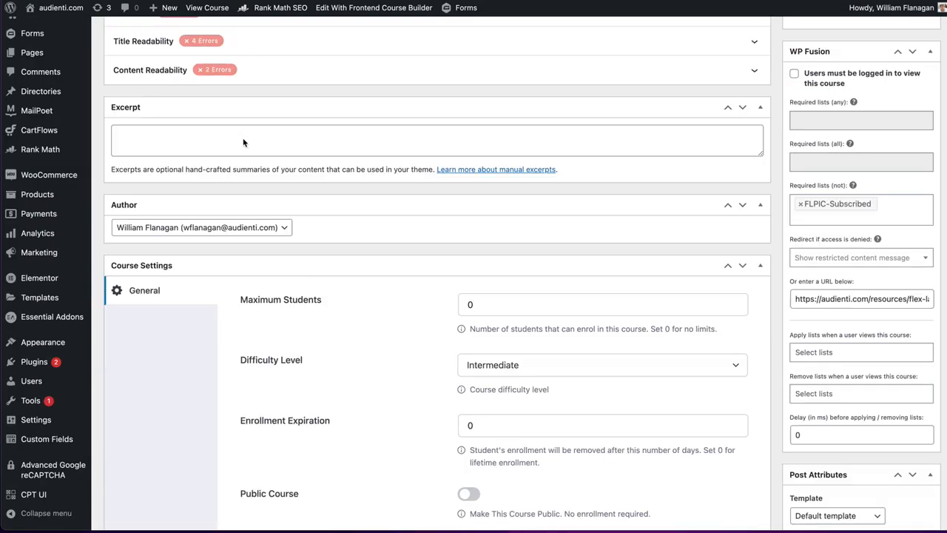
scroll(242, 136, down, 3)
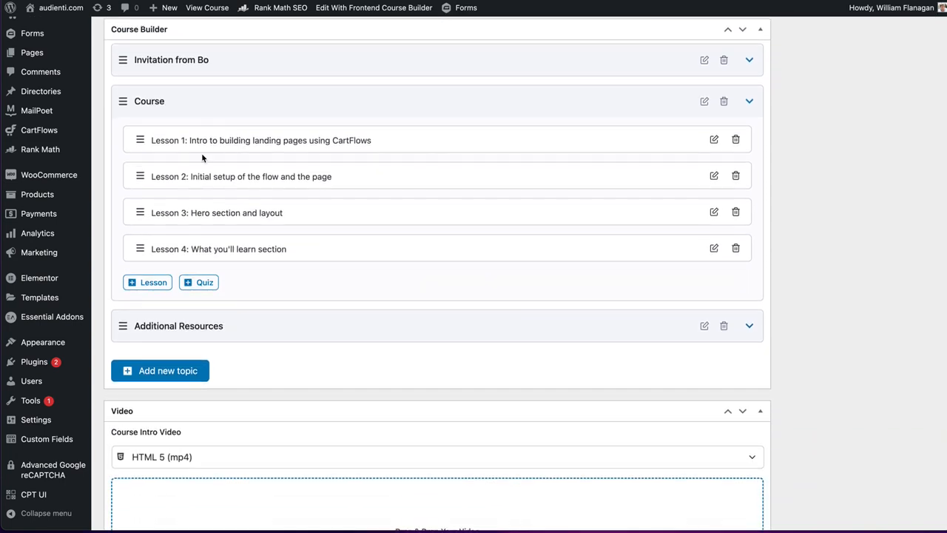
click(154, 284)
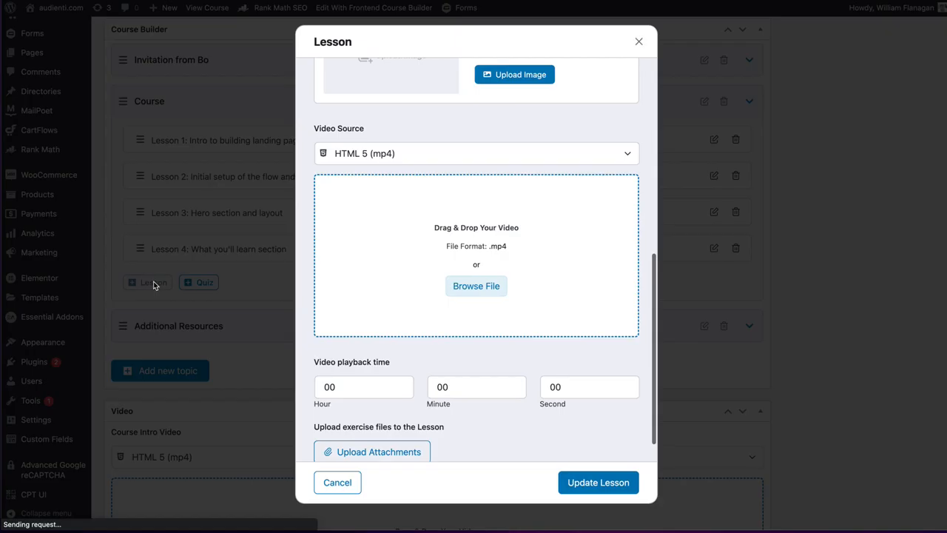
scroll(364, 121, up, 10)
click(353, 102)
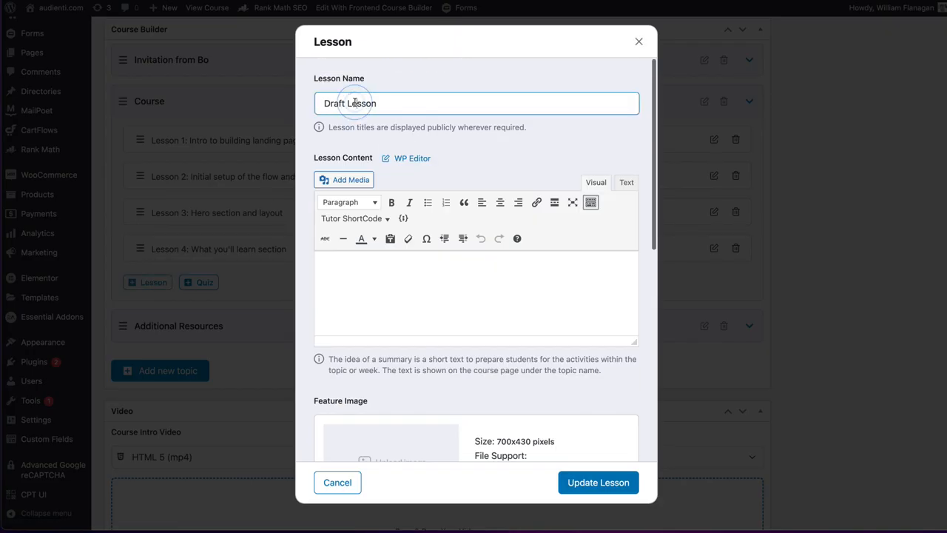
key(ctrl+a)
text(Finishing Layout)
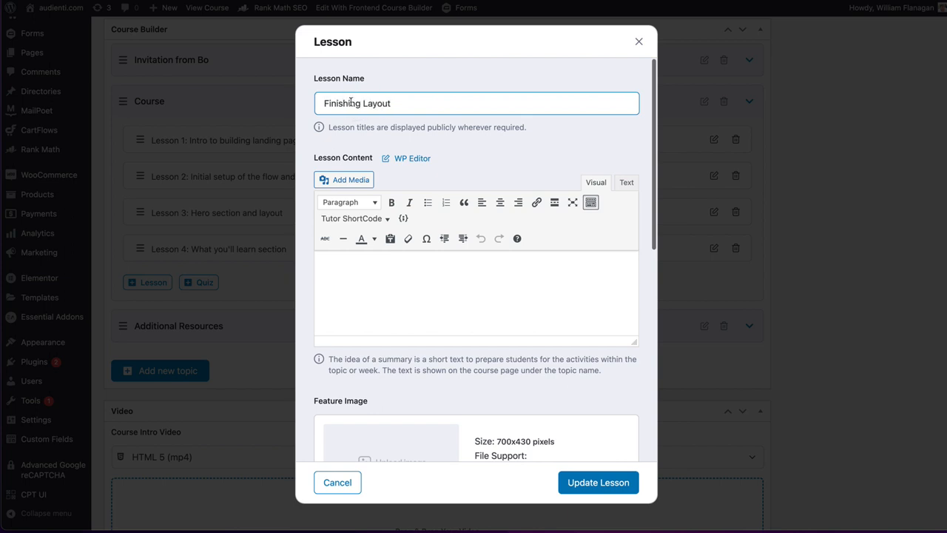
- Change the "Finishing Layout" lesson's video source to External URL
scroll(446, 308, down, 10)
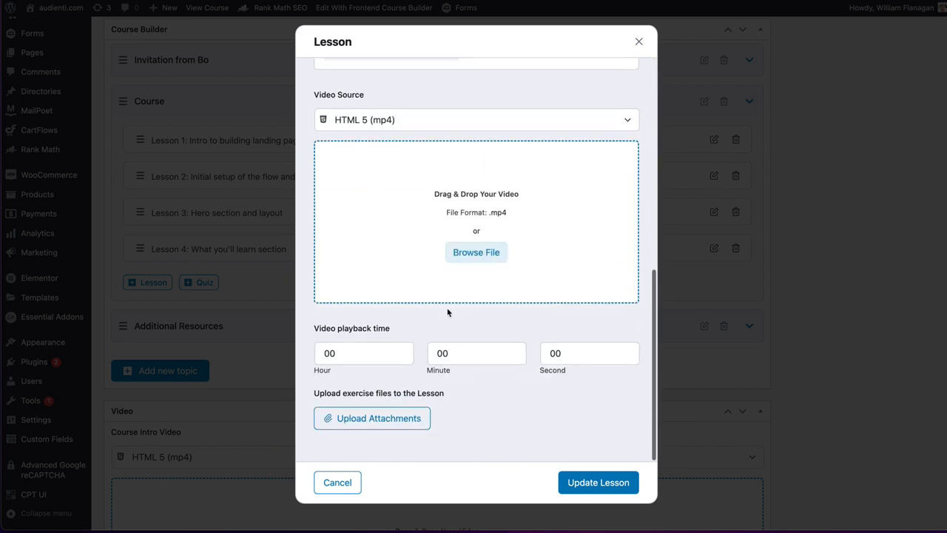
scroll(390, 198, up, 2)
click(393, 168)
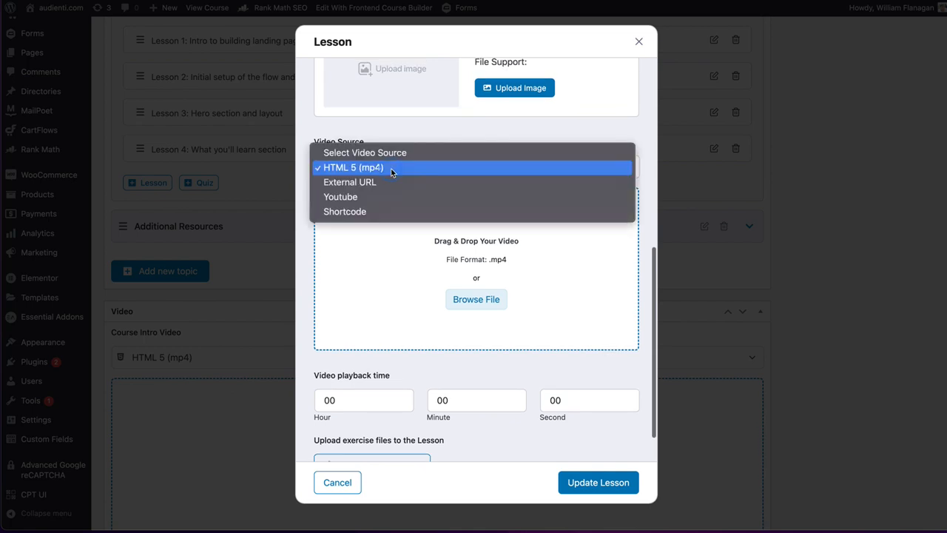
click(372, 185)
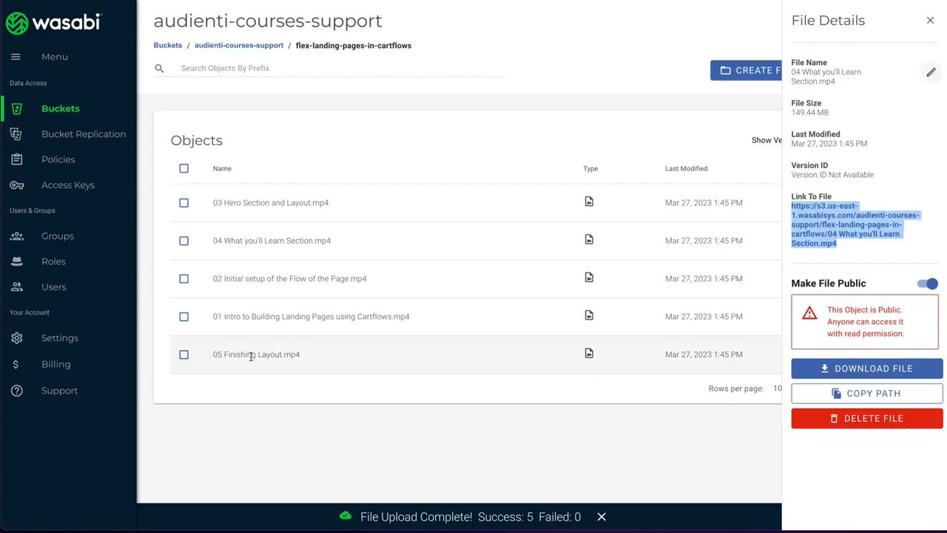
- Copy the link address of "05 Finishing Layout.mp4" in Wasabi and save it as the lesson's external video URL
click(248, 354)
right_click(844, 198)
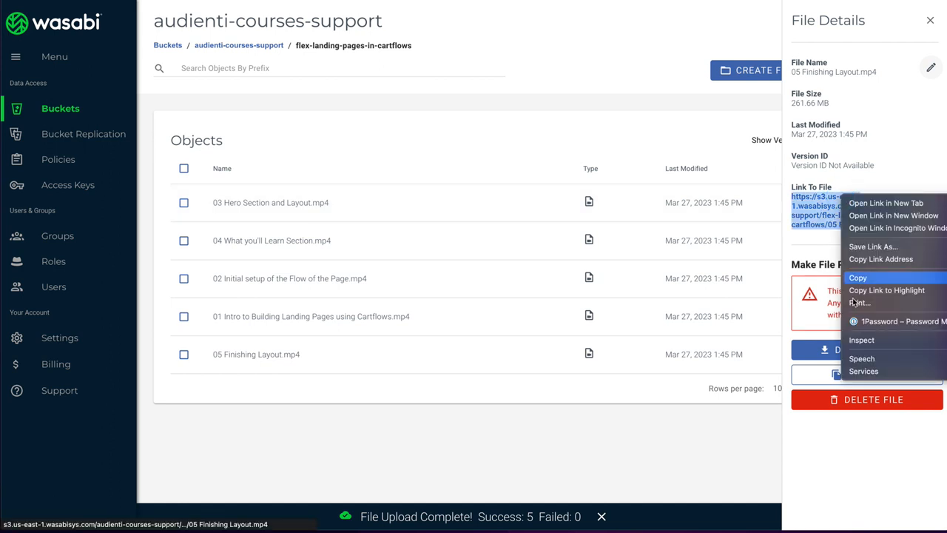
click(881, 259)
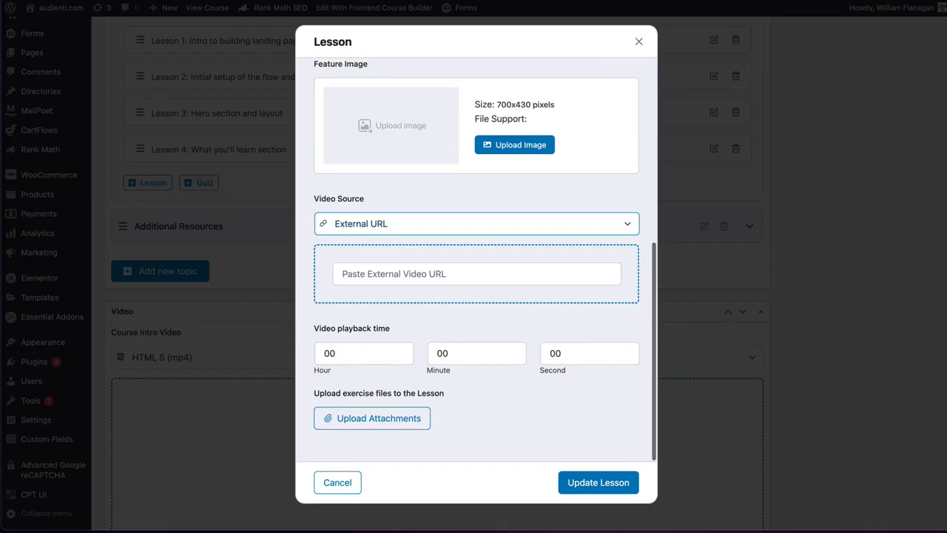
click(360, 280)
key(super+v)
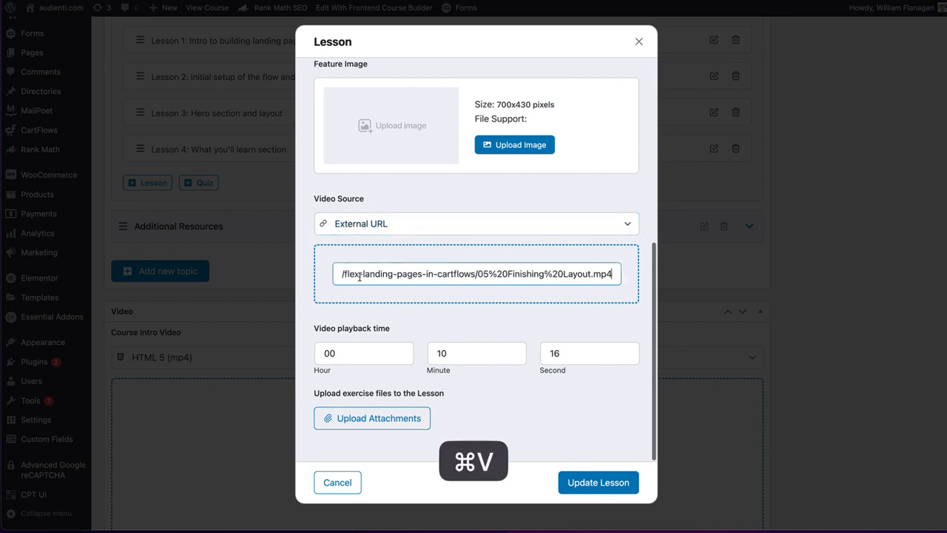
click(614, 484)
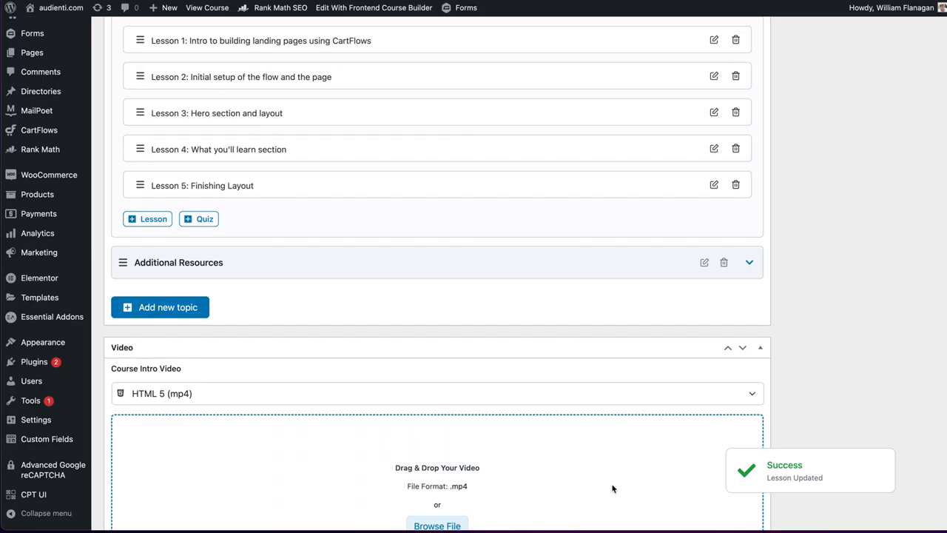
- Open the lesson "Initial setup of the flow and the page" and change its video source from HTML 5 to External URL
scroll(201, 88, up, 3)
click(251, 185)
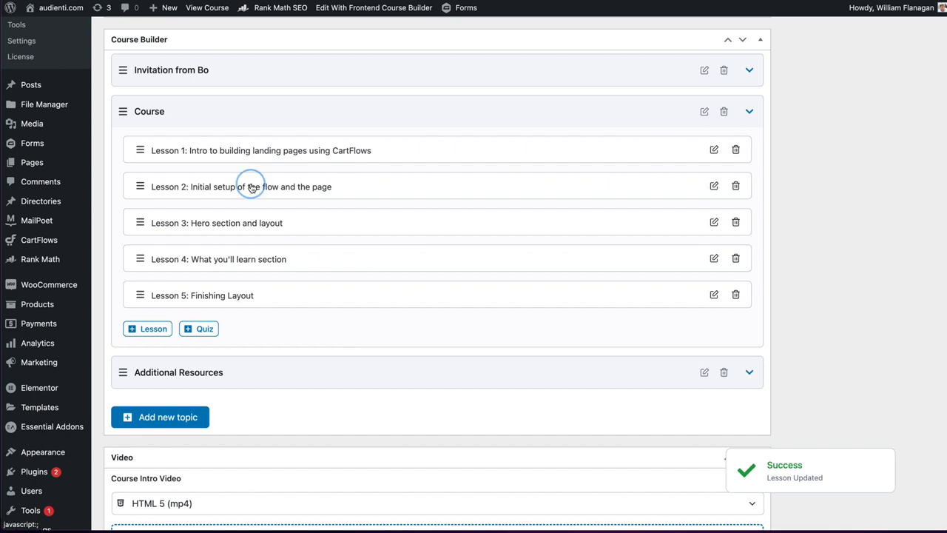
click(438, 153)
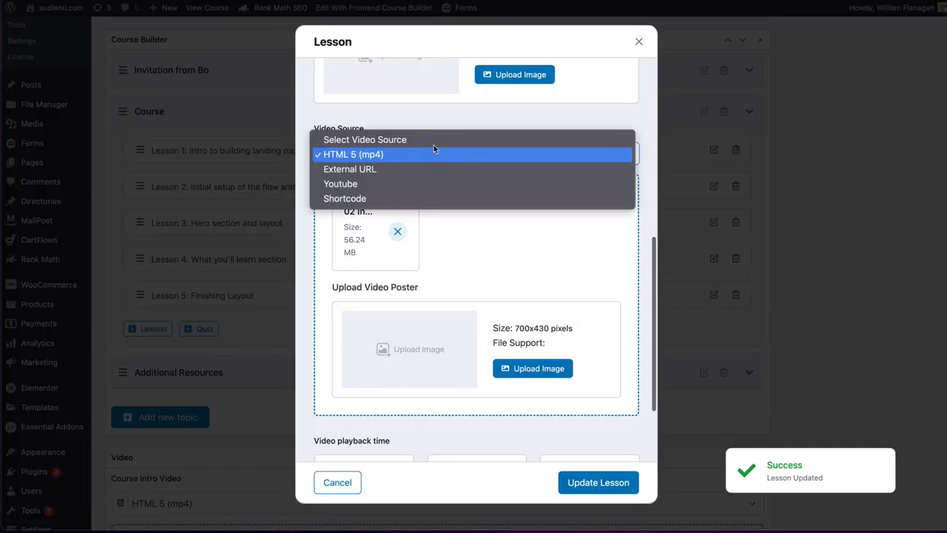
click(401, 168)
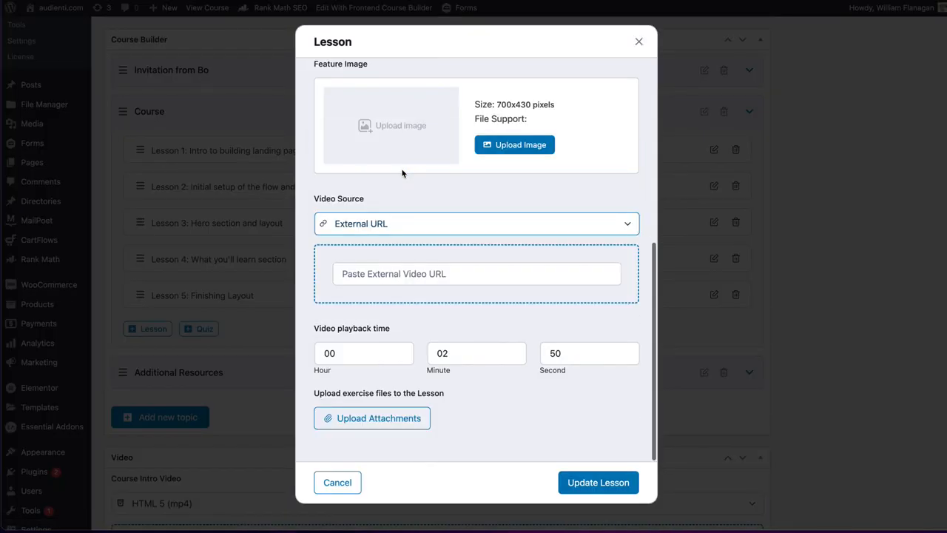
scroll(414, 167, up, 5)
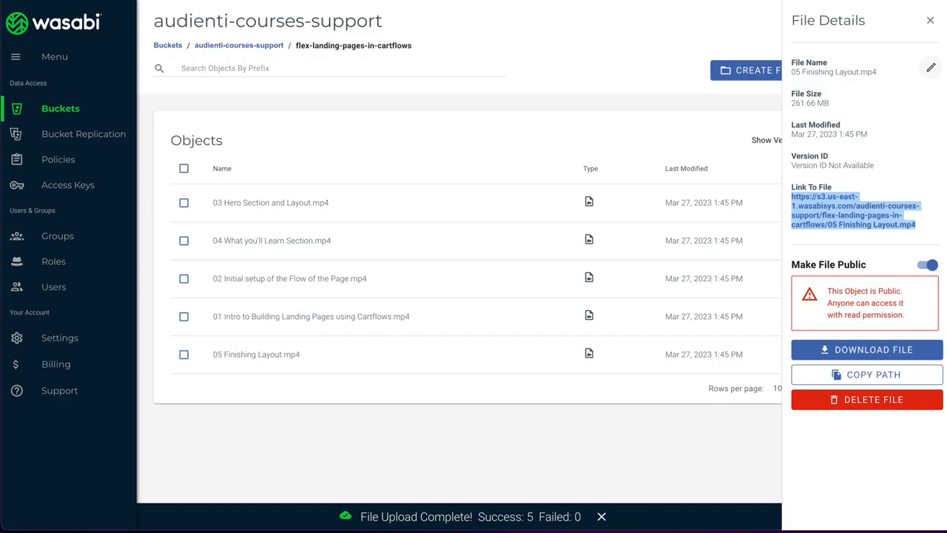
- Copy the link address of "02 Initial setup of the Flow of the Page.mp4" in Wasabi and save it as the lesson's external video URL
click(256, 277)
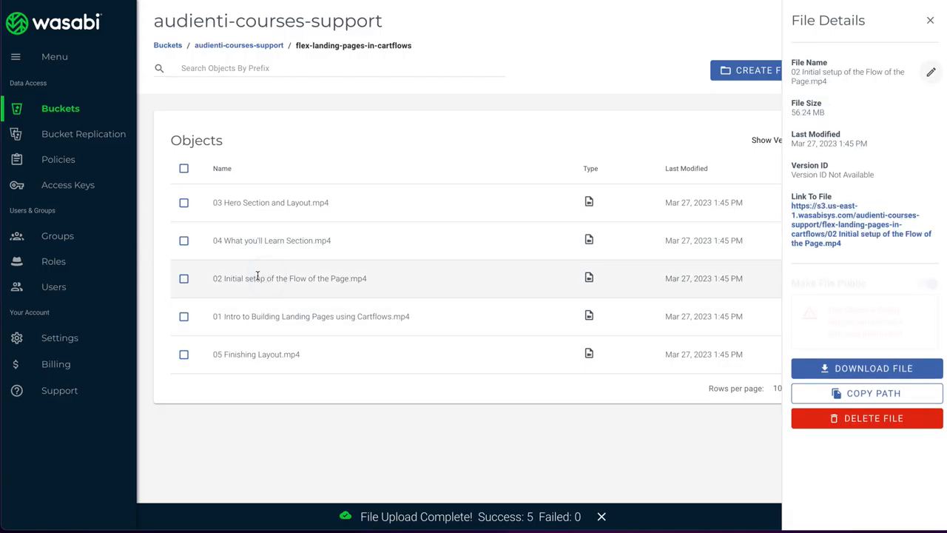
right_click(815, 229)
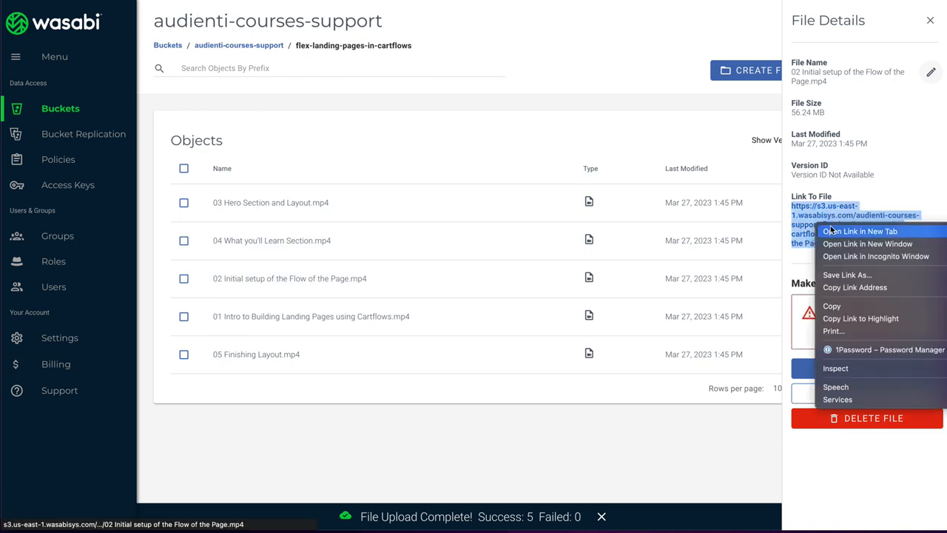
click(859, 287)
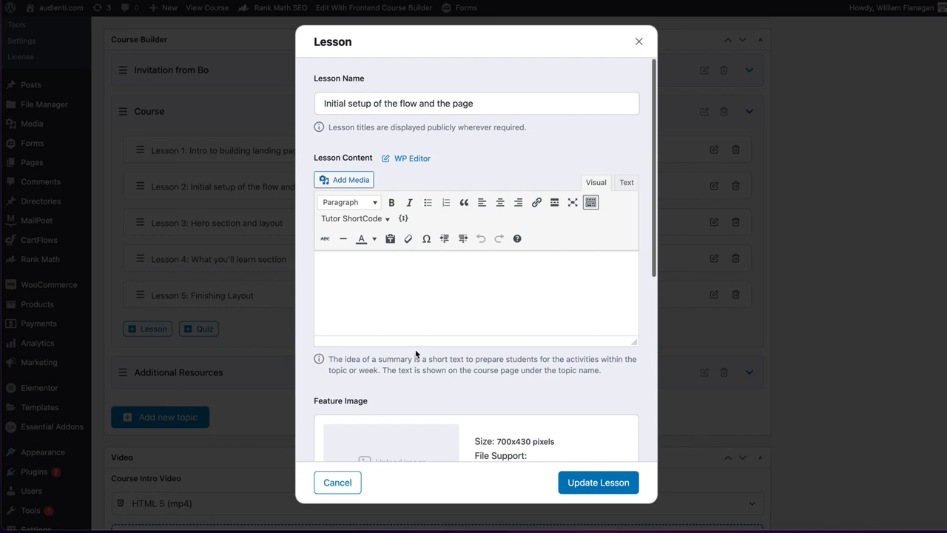
scroll(415, 354, down, 5)
click(379, 272)
key(super+v)
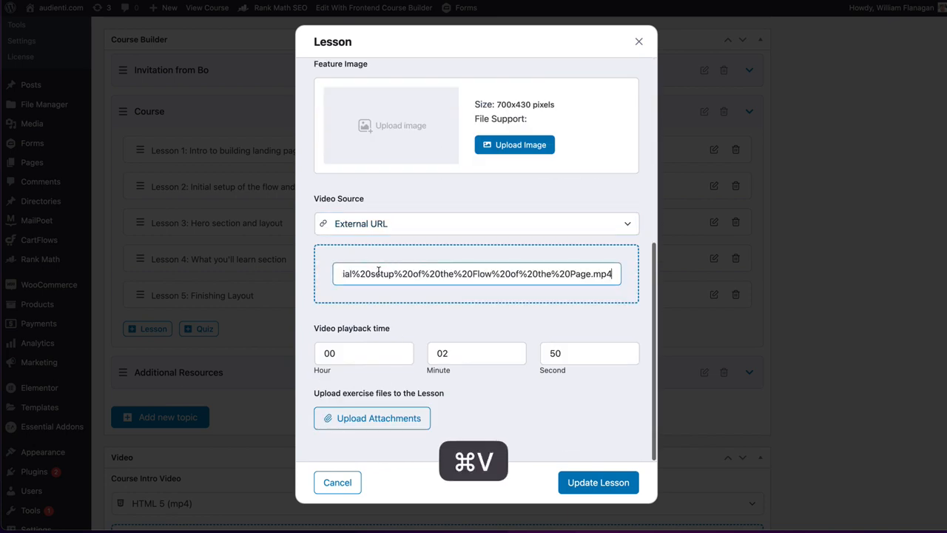
click(608, 481)
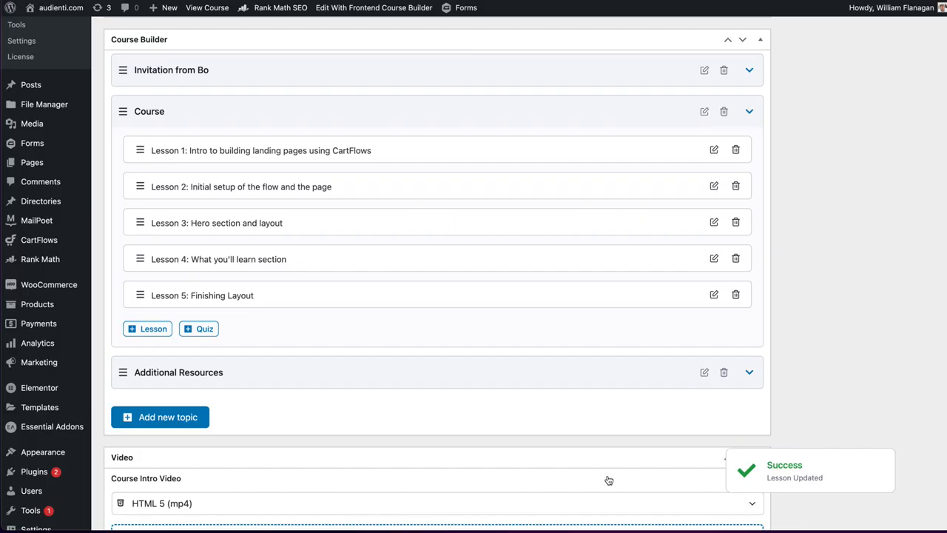
- Open the lesson "Intro to building landing pages using CartFlows" and copy the link address of "01 Intro to Building Landing Pages using Cartflows.mp4" in Wasabi
click(221, 146)
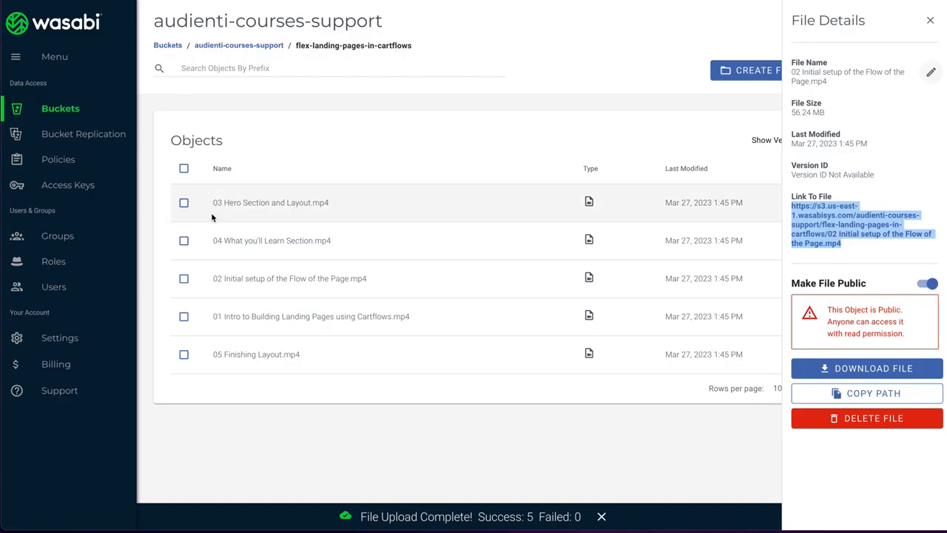
click(315, 317)
right_click(867, 224)
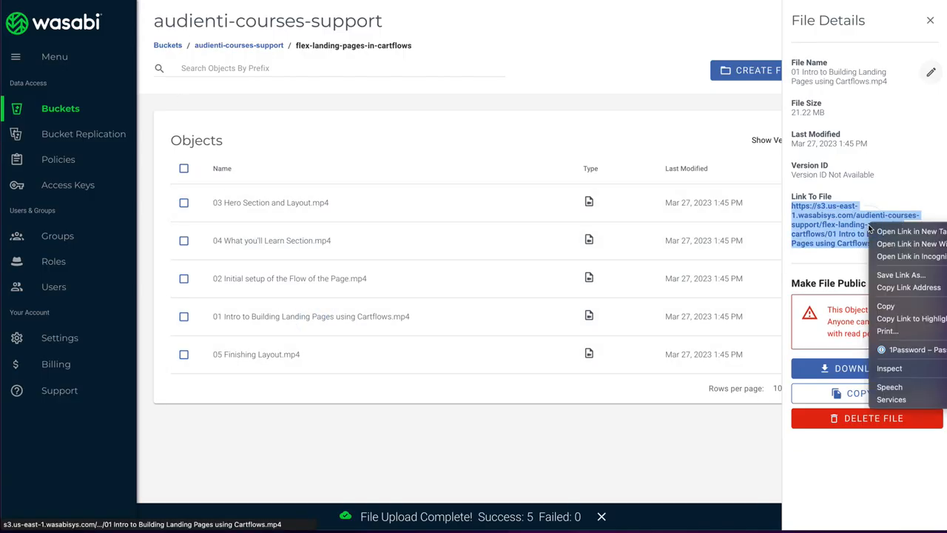
click(890, 289)
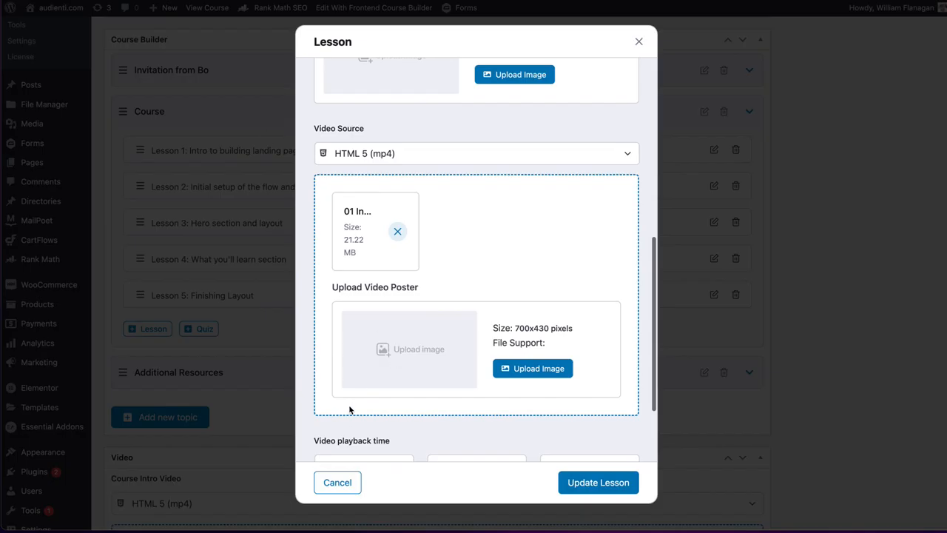
- Change the intro lesson's video source to External URL, paste the copied Wasabi link as its video URL and update the lesson
scroll(350, 409, down, 2)
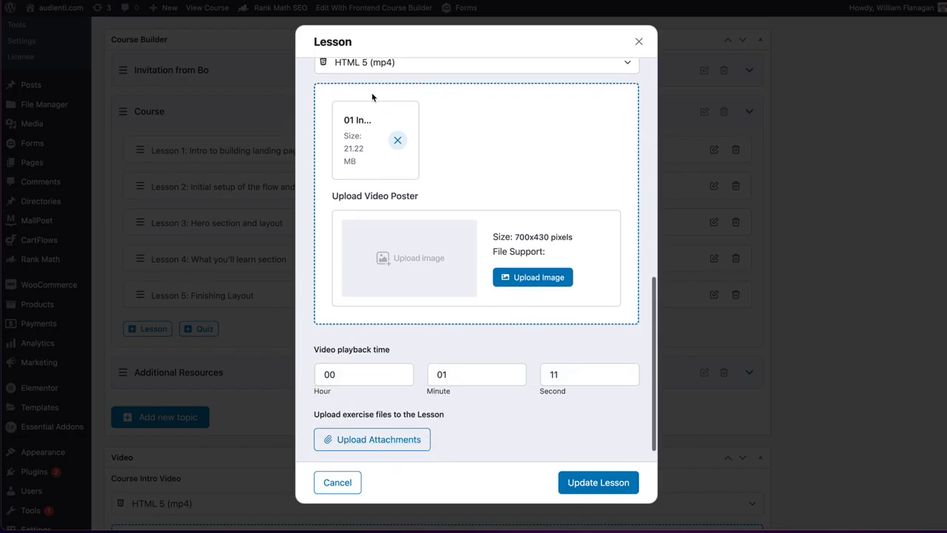
click(351, 65)
key(Return)
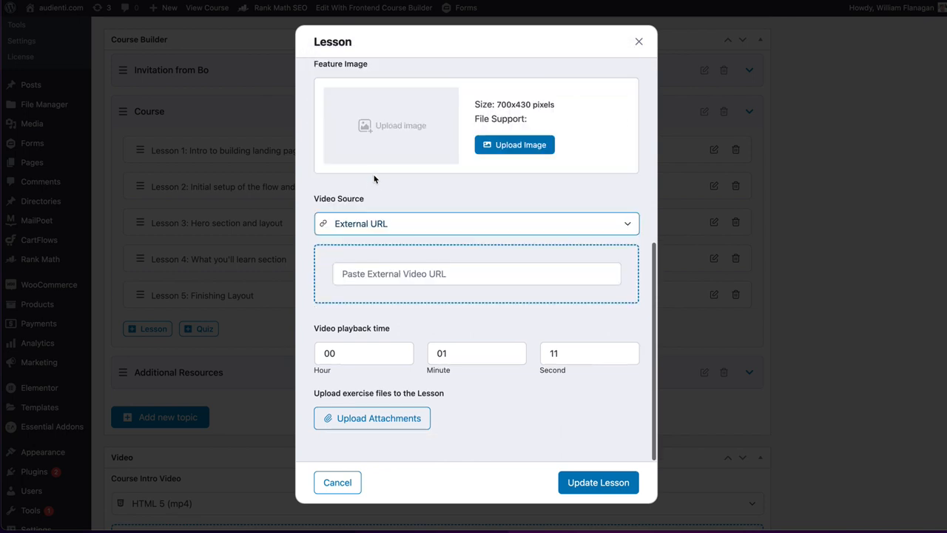
click(398, 273)
key(super+v)
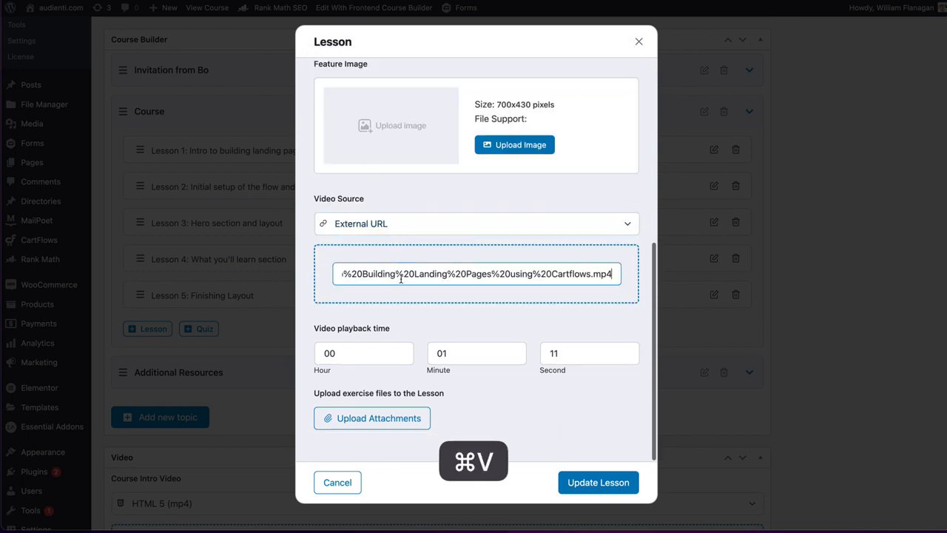
click(546, 404)
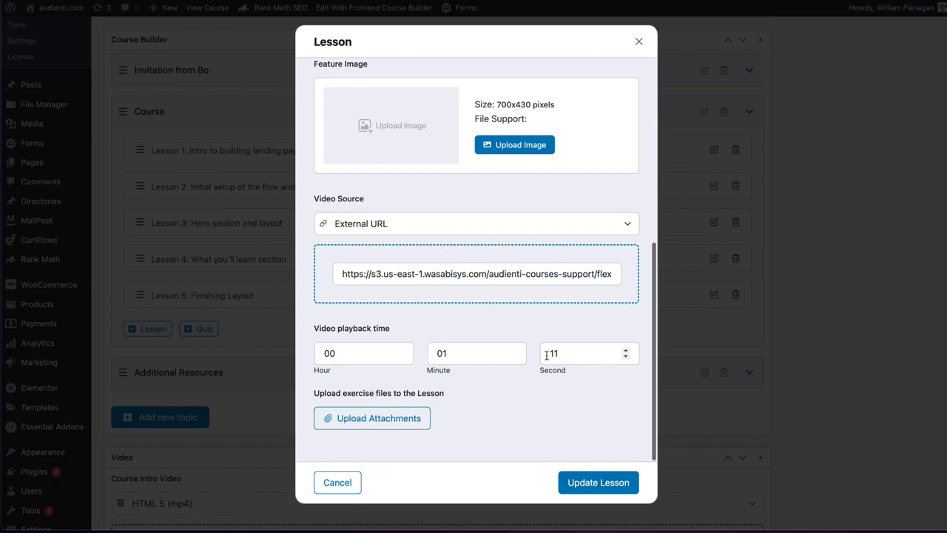
click(600, 482)
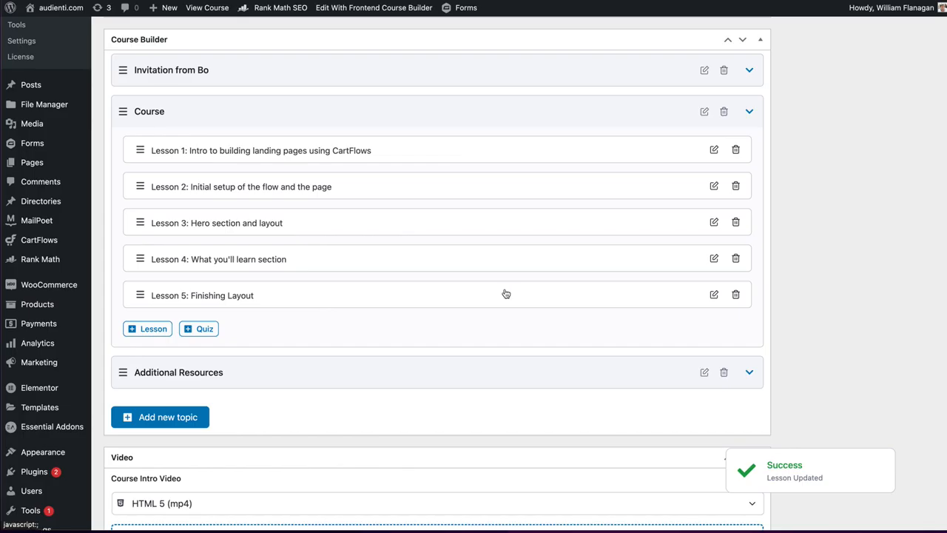
- Expand the Additional Resources topic in the course builder and add a new lesson to it
scroll(520, 307, down, 3)
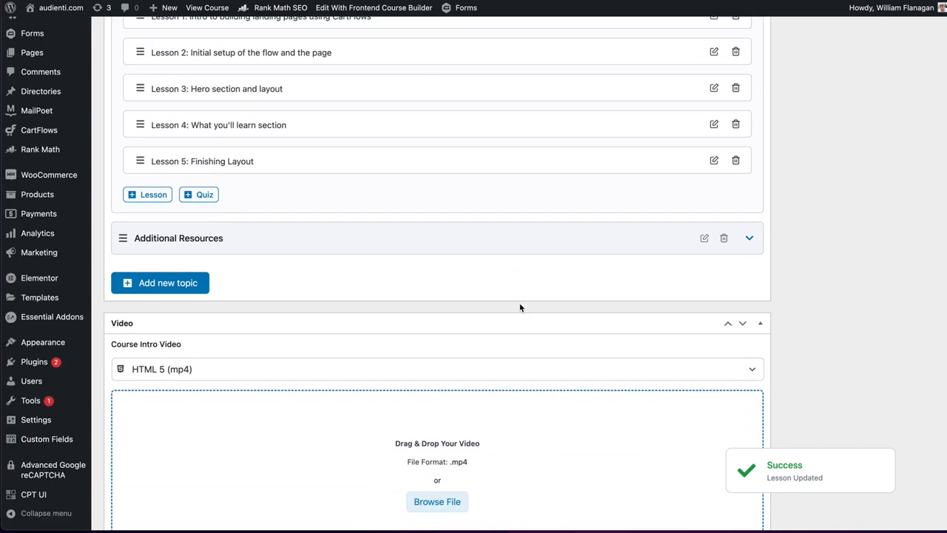
click(749, 238)
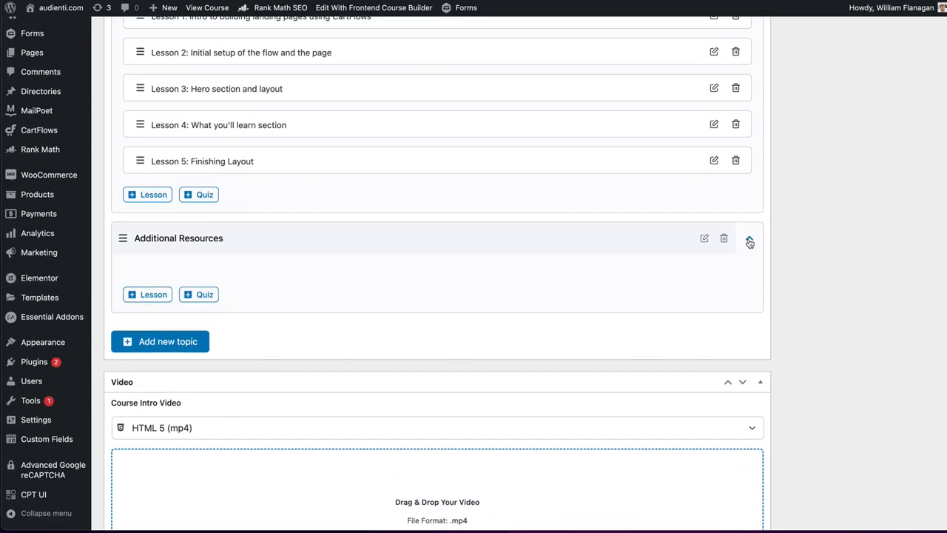
click(145, 294)
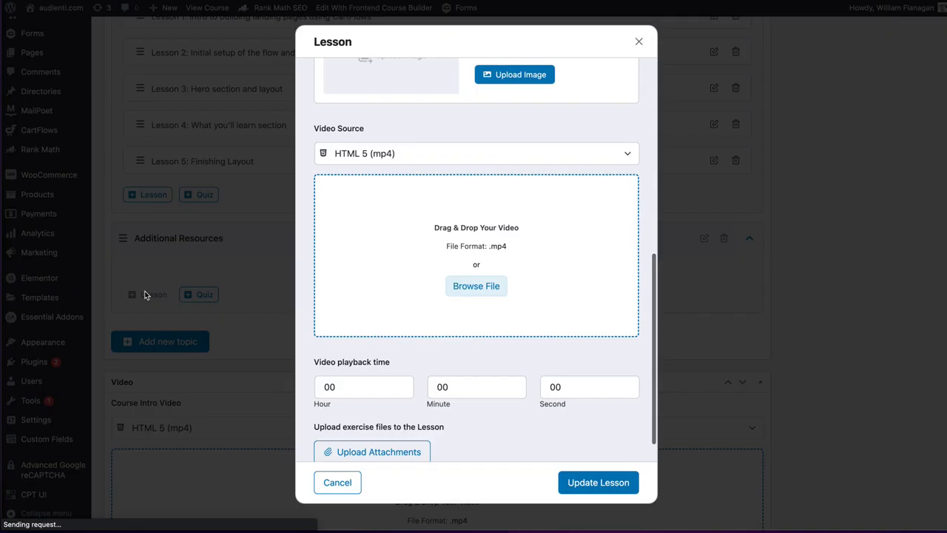
scroll(478, 318, up, 6)
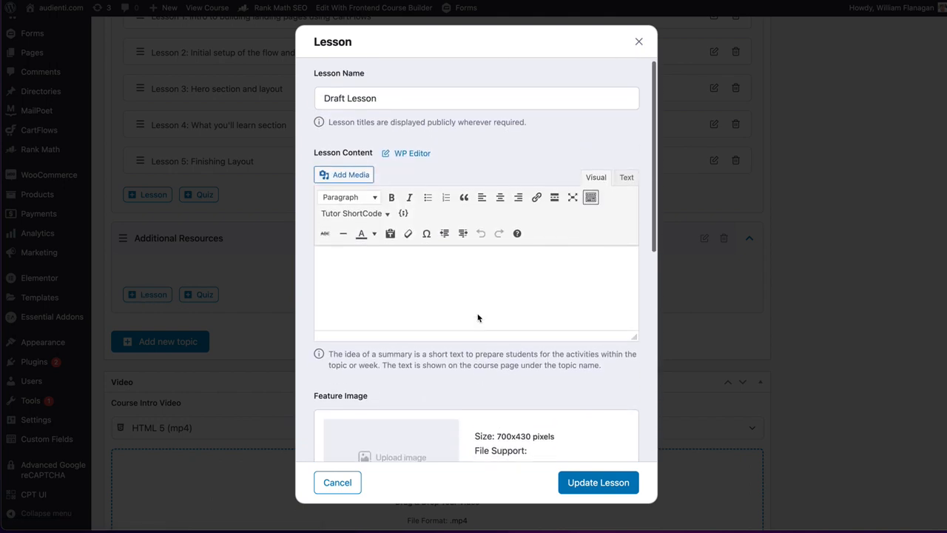
click(362, 260)
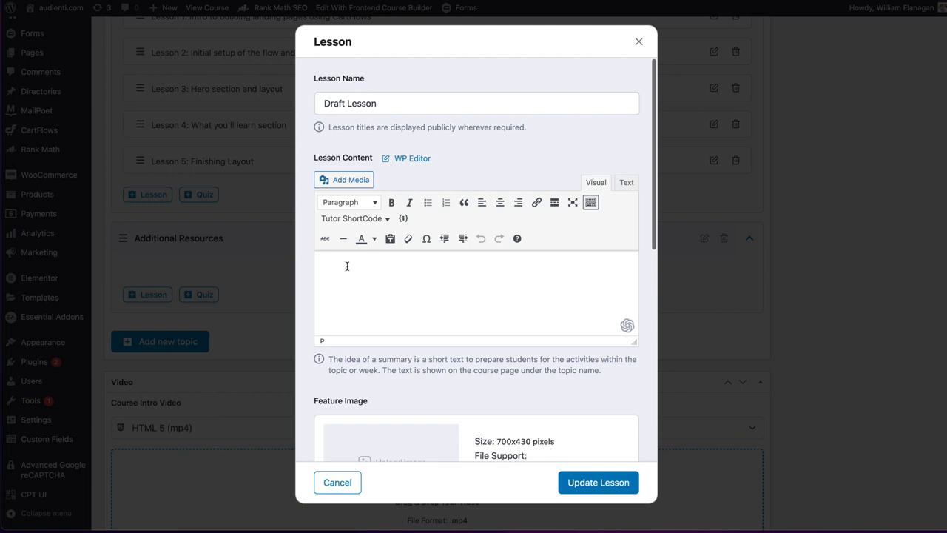
- Name the new lesson "Additional Resources" and save it with empty content
triple_click(360, 102)
text(Ad)
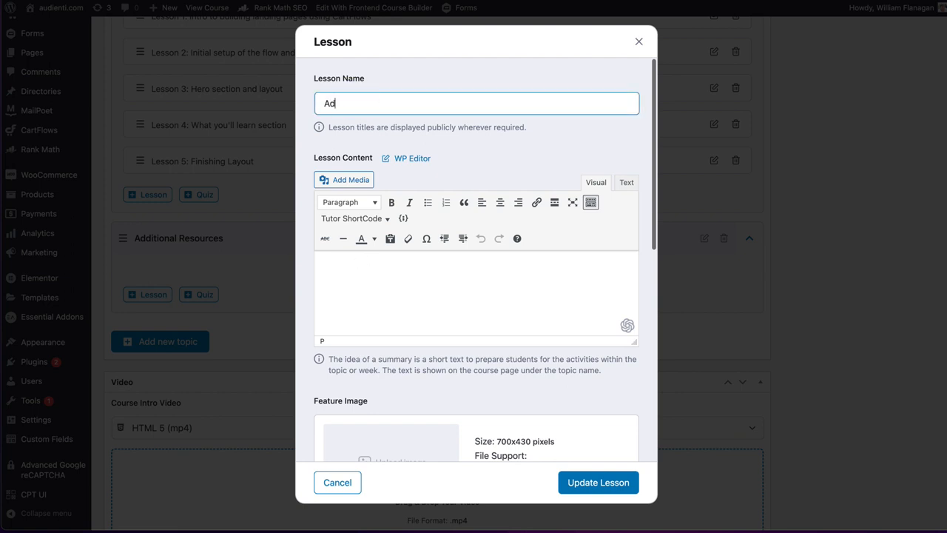
text(dtional)
key(BackSpace)
key(BackSpace)
key(BackSpace)
text(onal Resources)
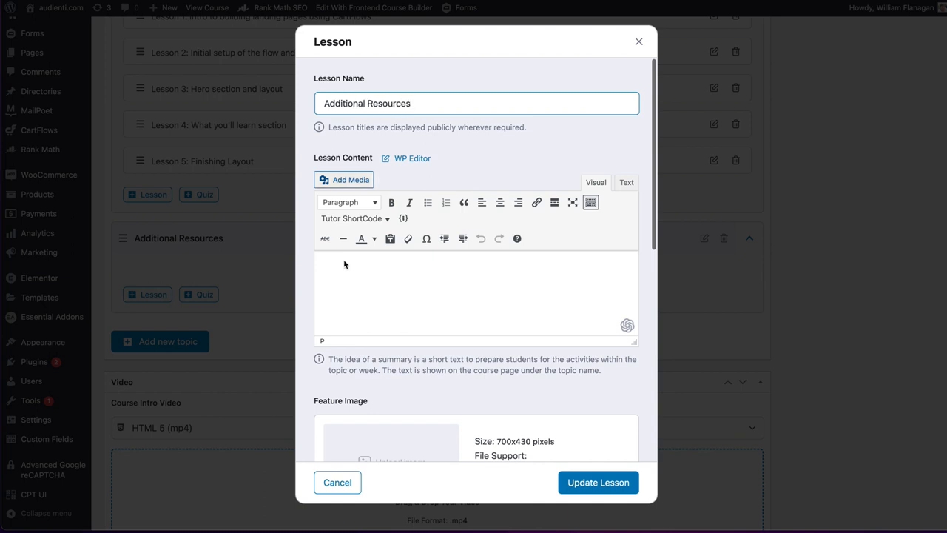
click(369, 289)
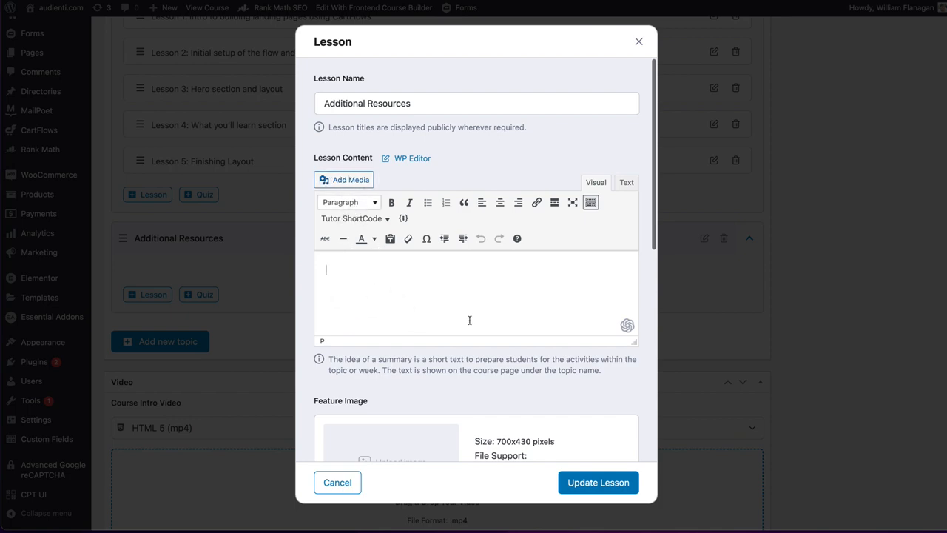
click(592, 482)
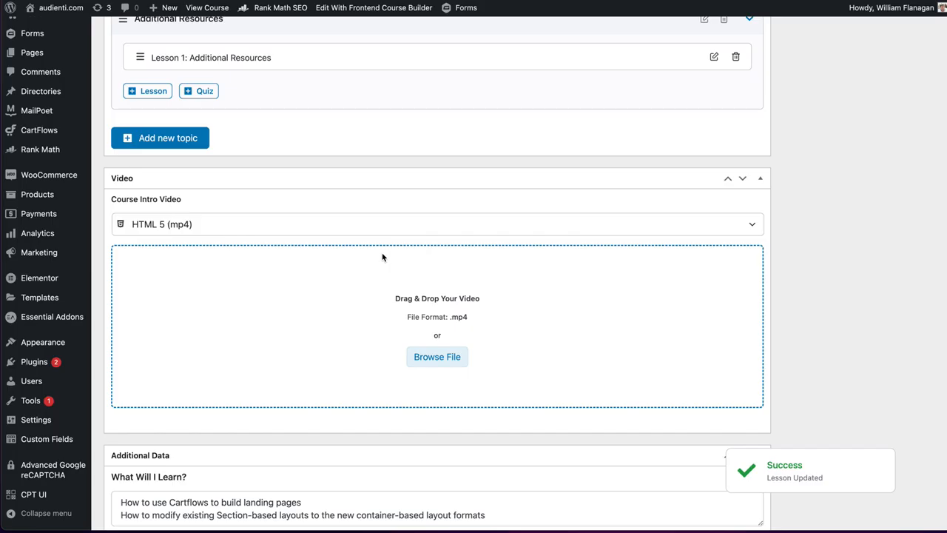
- Look over the remaining course settings and update the published course
scroll(382, 257, up, 3)
scroll(381, 257, down, 4)
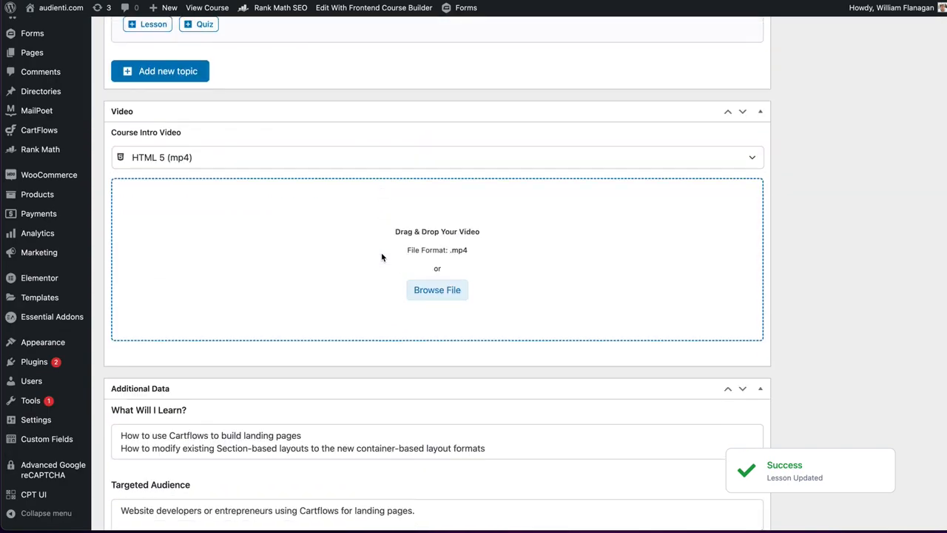
scroll(382, 256, down, 10)
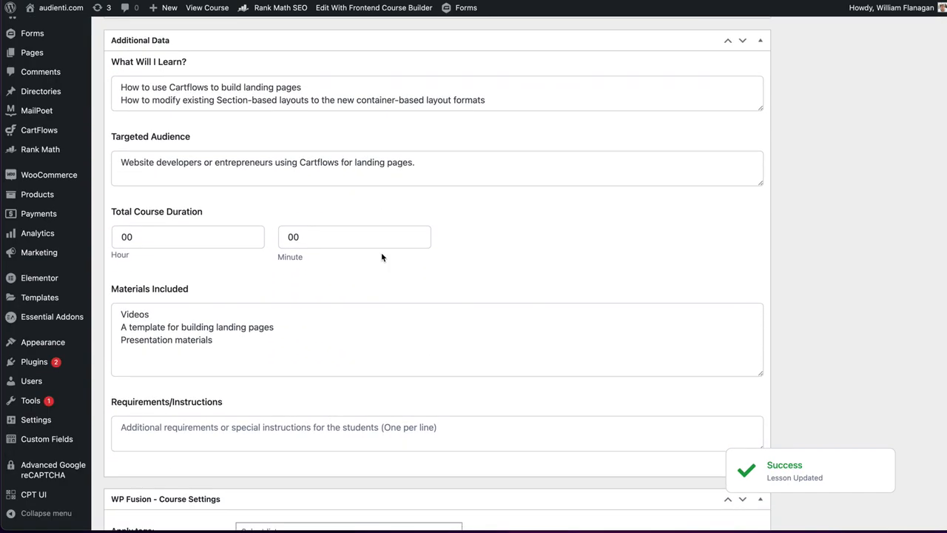
scroll(382, 254, down, 2)
scroll(382, 254, up, 15)
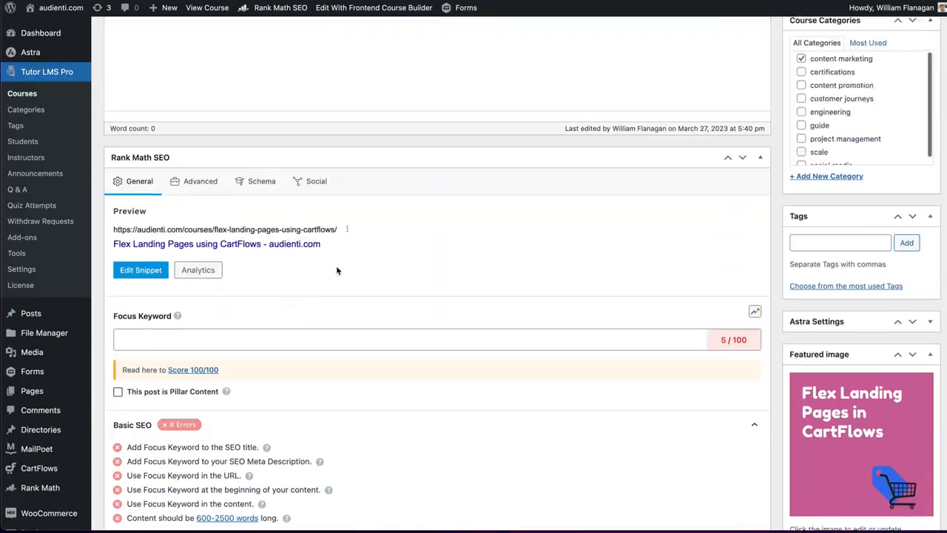
scroll(337, 270, up, 3)
click(914, 66)
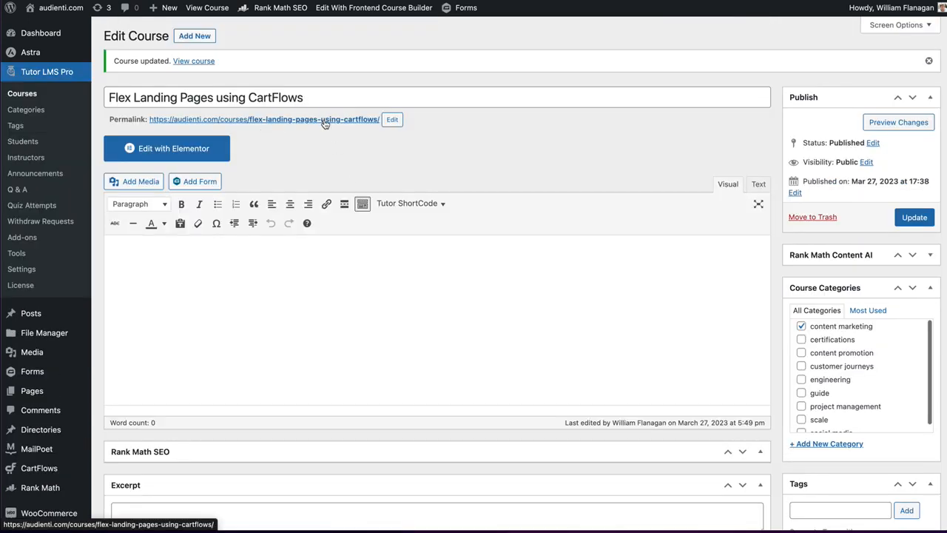
- Open the course's permalink in a new browser tab
click(323, 122)
right_click(324, 120)
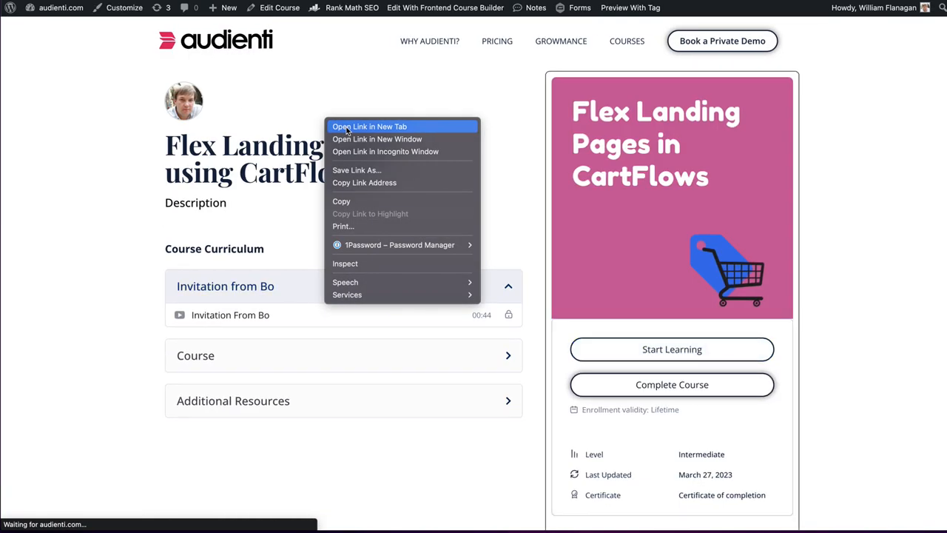
click(339, 129)
- Examine the published course page, expanding and collapsing the curriculum topics to check their lessons and the course details
scroll(326, 133, down, 3)
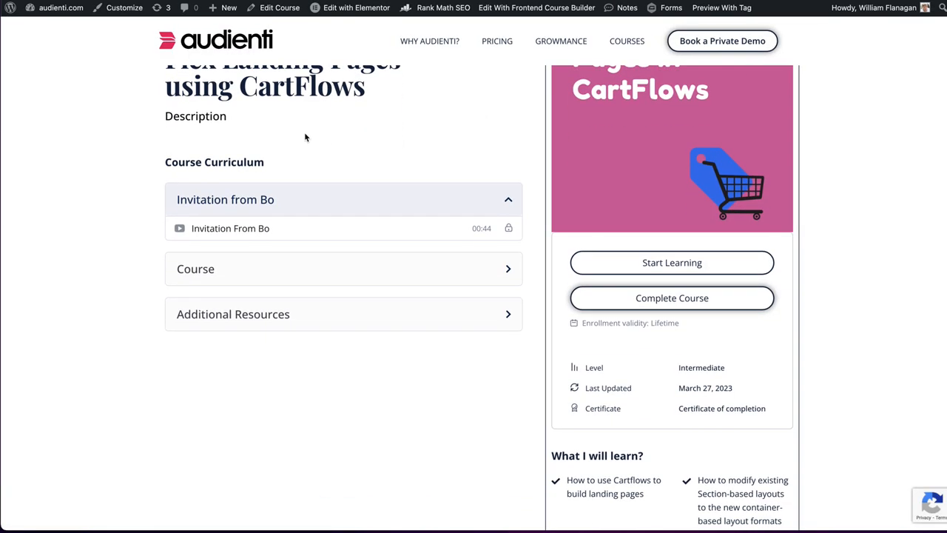
click(454, 262)
click(455, 262)
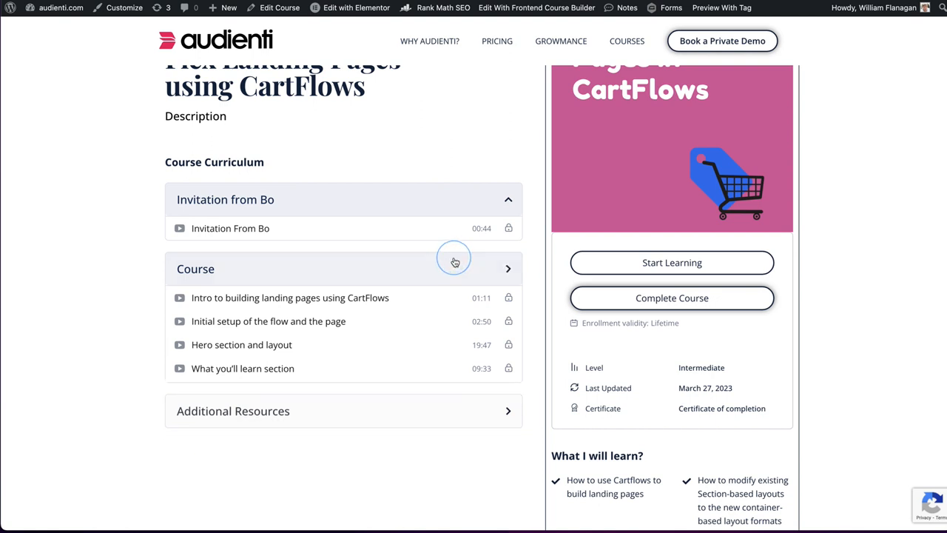
scroll(452, 262, up, 2)
click(354, 397)
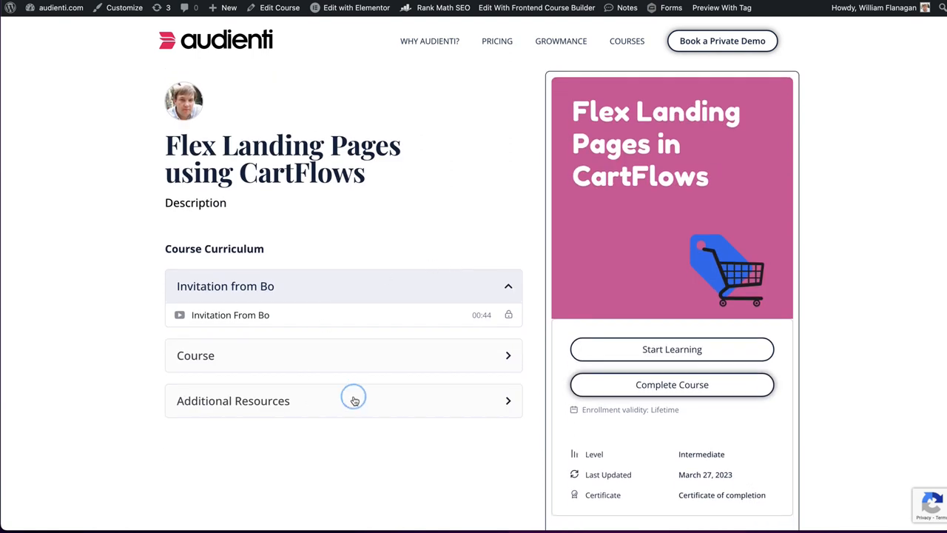
click(346, 351)
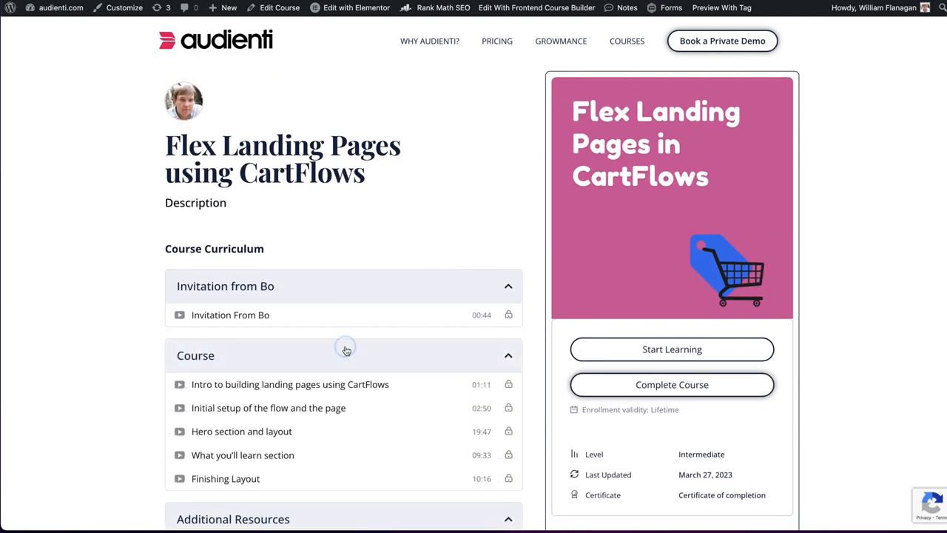
click(345, 350)
click(363, 282)
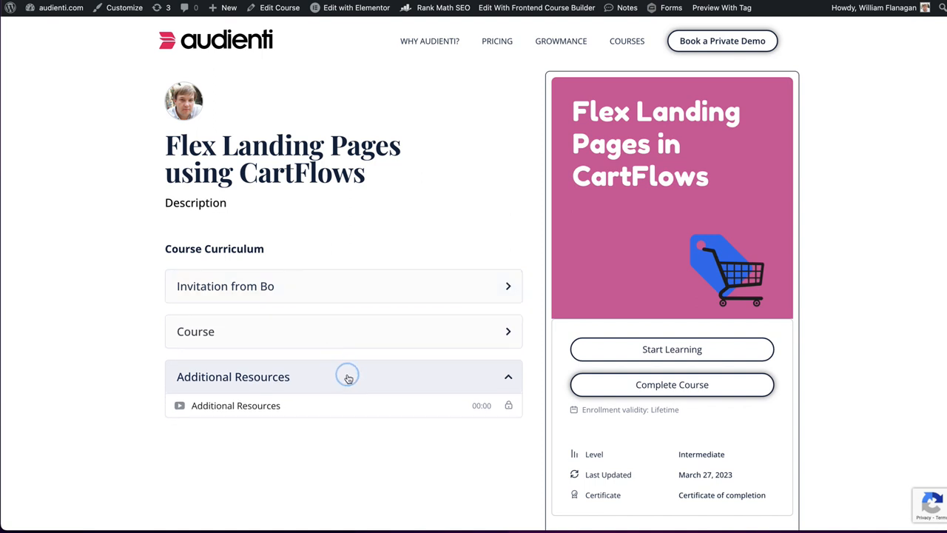
click(348, 373)
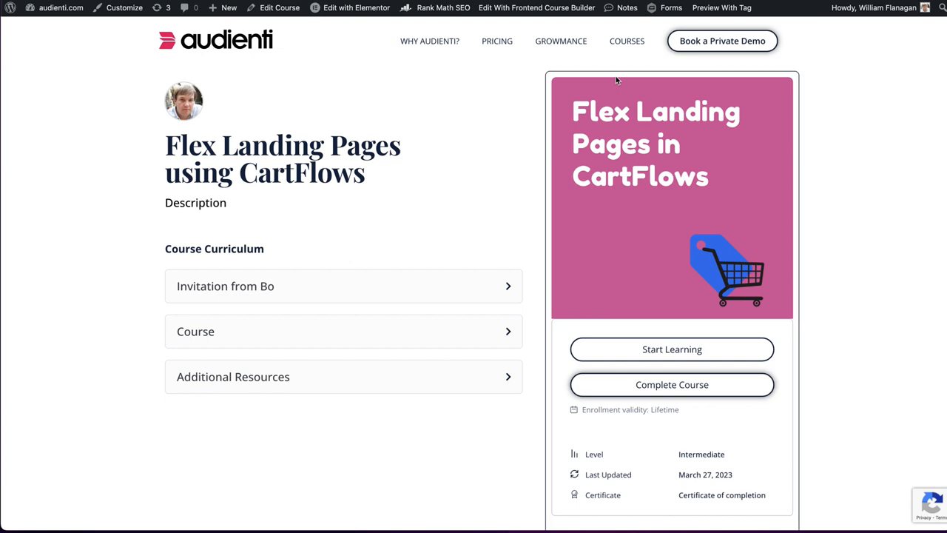
scroll(615, 80, down, 5)
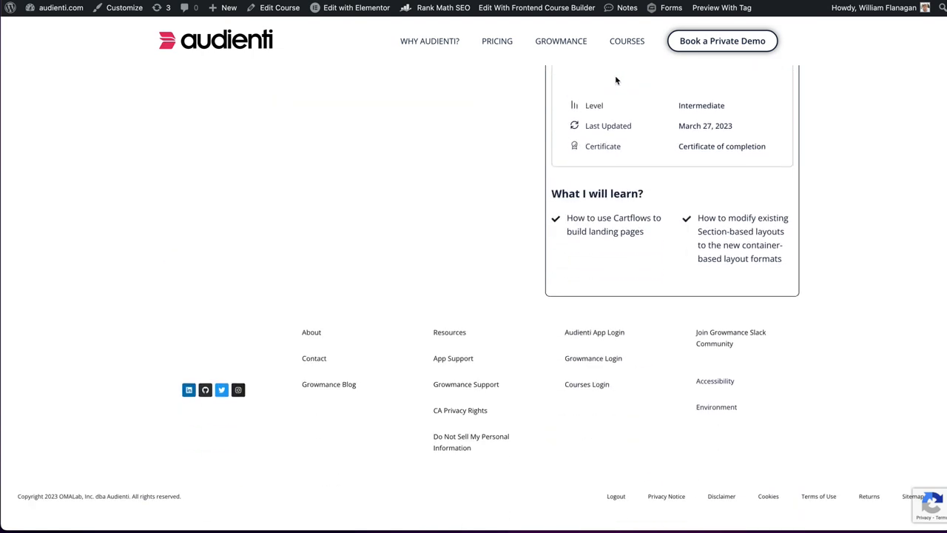
scroll(614, 80, up, 5)
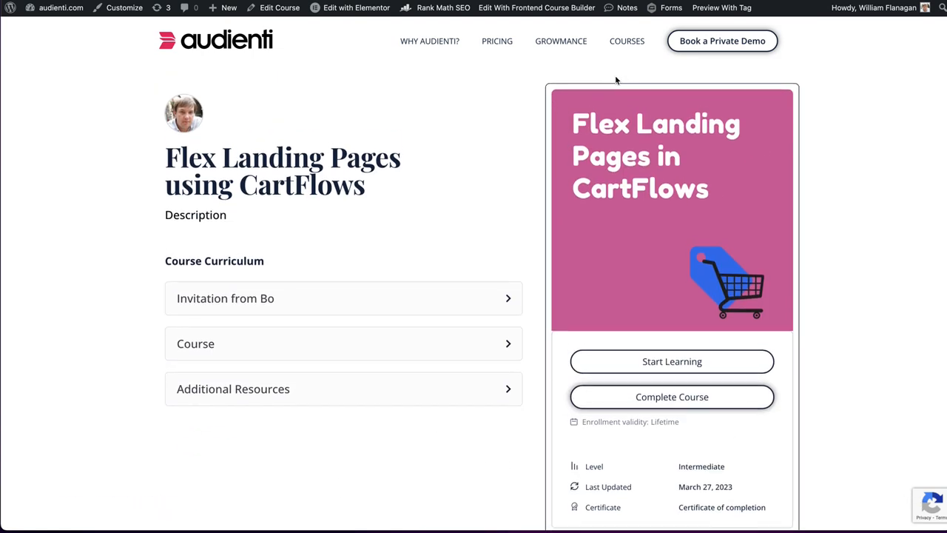